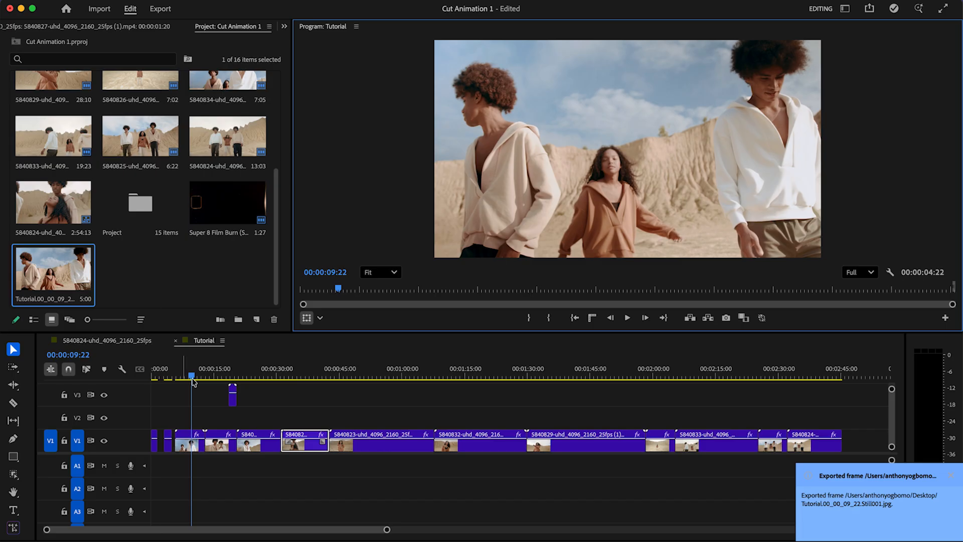
# Export the frame at 00:00:14:20 as a still image and import it into the project.
pyautogui.click(211, 376)
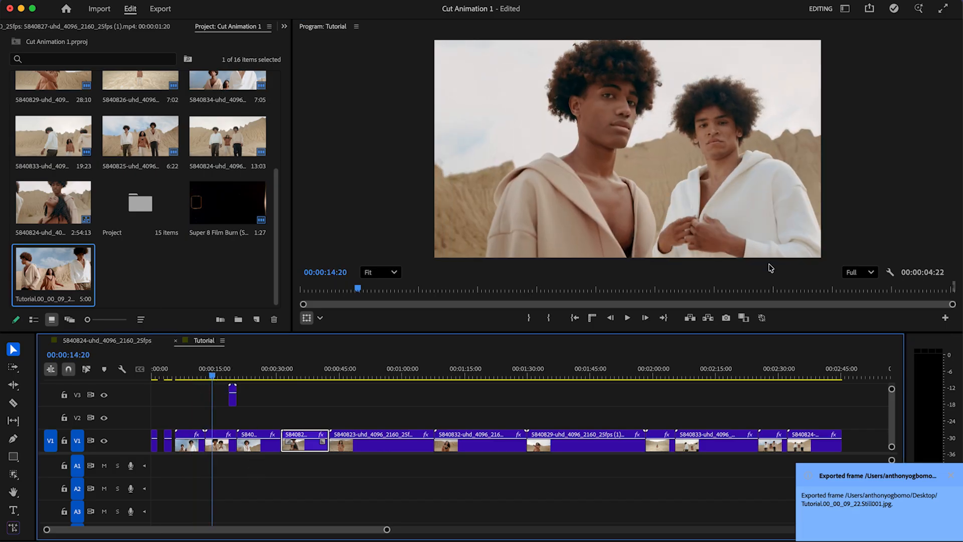
pyautogui.click(726, 318)
pyautogui.click(567, 333)
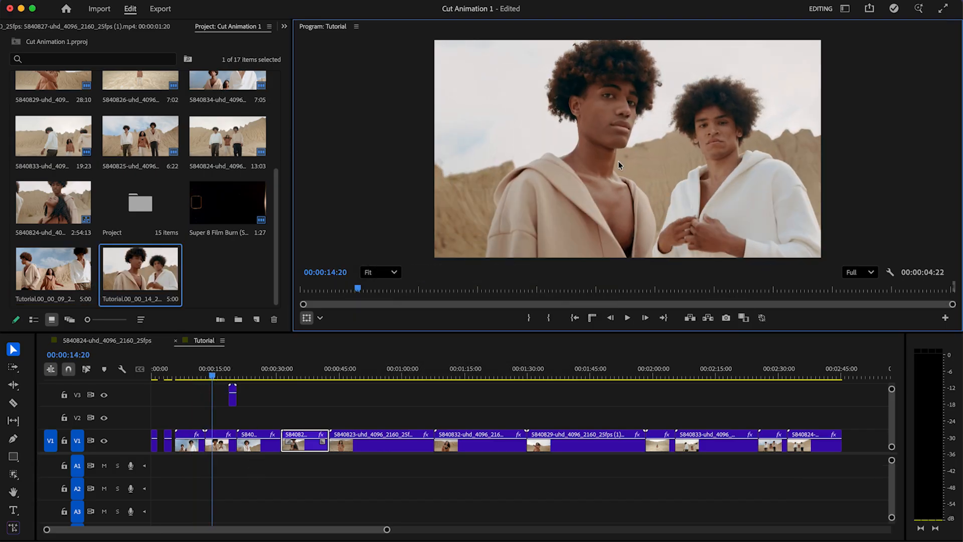
# Export and import a still frame from each of the seven remaining shots, from about 00:00:27 through 00:02:41:09.
pyautogui.moveTo(249, 370); pyautogui.dragTo(267, 372)
pyautogui.click(726, 318)
pyautogui.click(569, 333)
pyautogui.moveTo(301, 377); pyautogui.dragTo(824, 380)
pyautogui.click(726, 317)
pyautogui.click(569, 333)
pyautogui.click(726, 318)
pyautogui.click(569, 333)
pyautogui.click(726, 317)
pyautogui.click(726, 317)
pyautogui.click(569, 334)
pyautogui.click(726, 318)
pyautogui.click(569, 334)
pyautogui.click(726, 317)
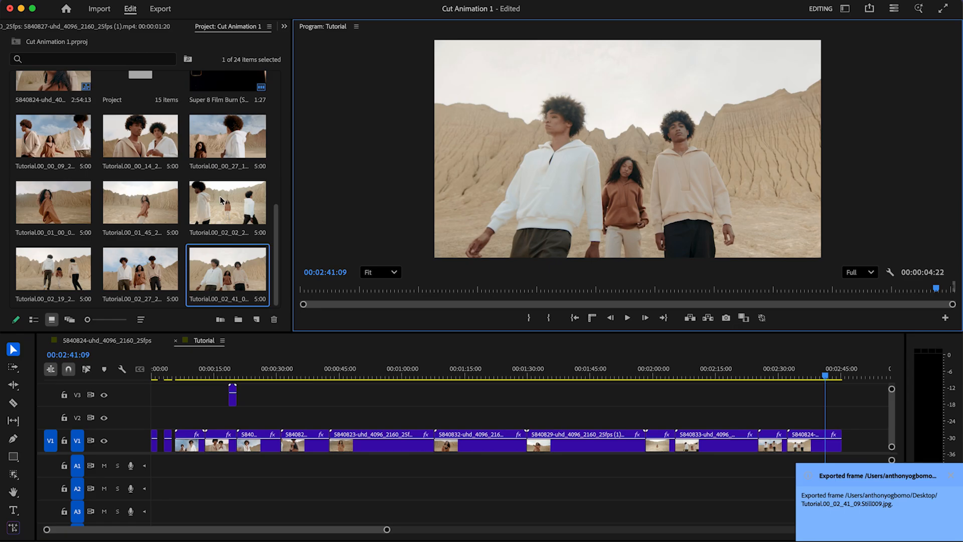
# Place all nine exported stills on track V1 directly after the last video clip.
pyautogui.keyDown('shift'); pyautogui.click(70, 149); pyautogui.keyUp('shift')
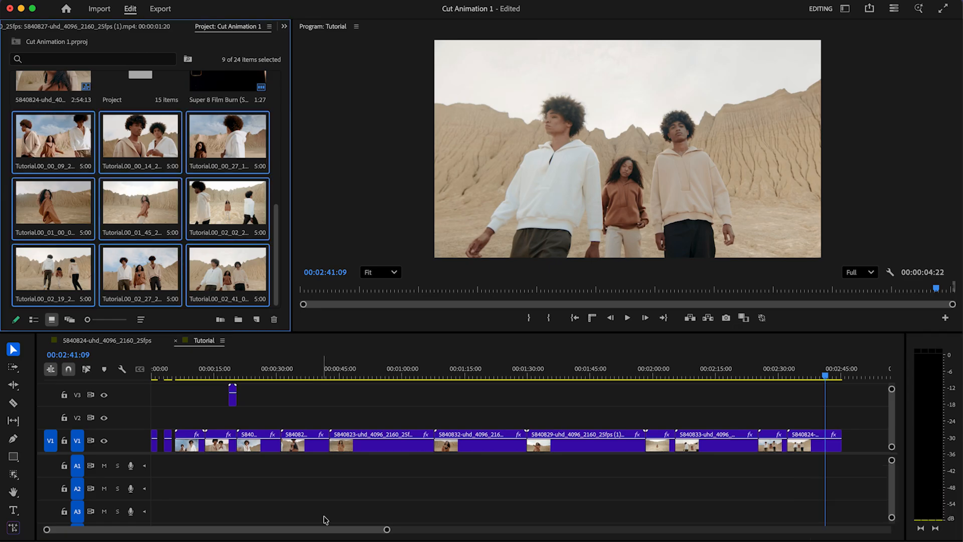
pyautogui.moveTo(365, 530); pyautogui.dragTo(419, 530)
pyautogui.moveTo(204, 209); pyautogui.dragTo(678, 454)
# Isolate the pink-hooded man at the left of the first still with an object mask assigned to the clip's Opacity in Effect Controls.
pyautogui.click(589, 371)
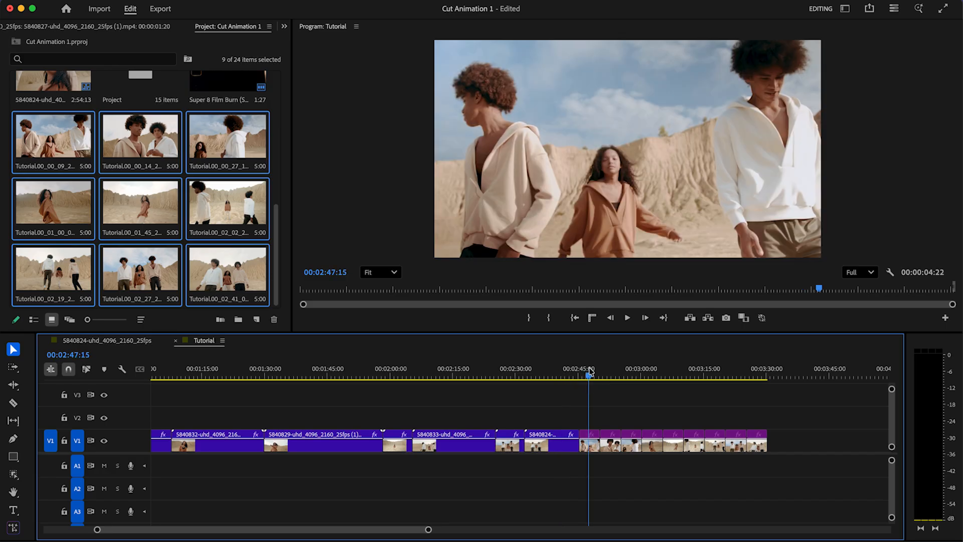
pyautogui.moveTo(606, 374); pyautogui.dragTo(588, 391)
pyautogui.click(591, 440)
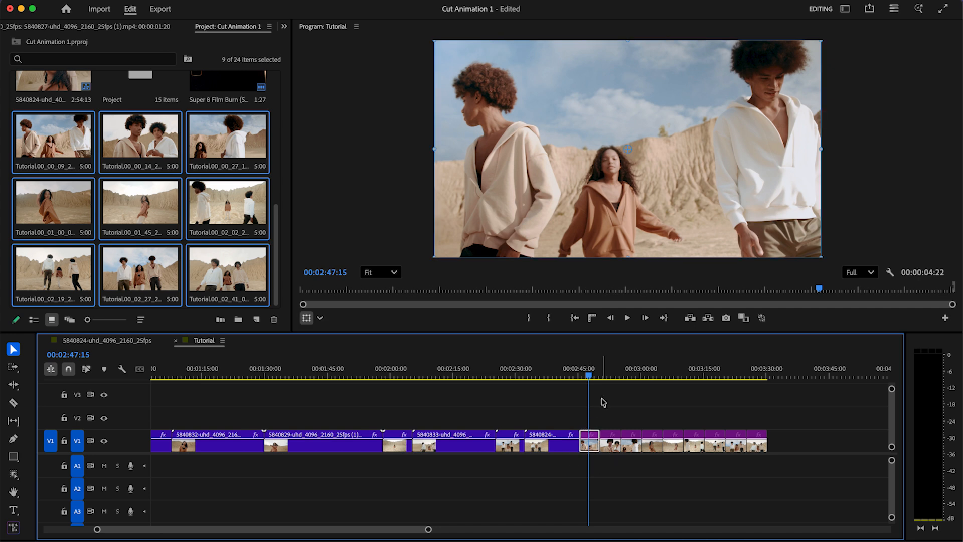
pyautogui.click(284, 27)
pyautogui.click(295, 40)
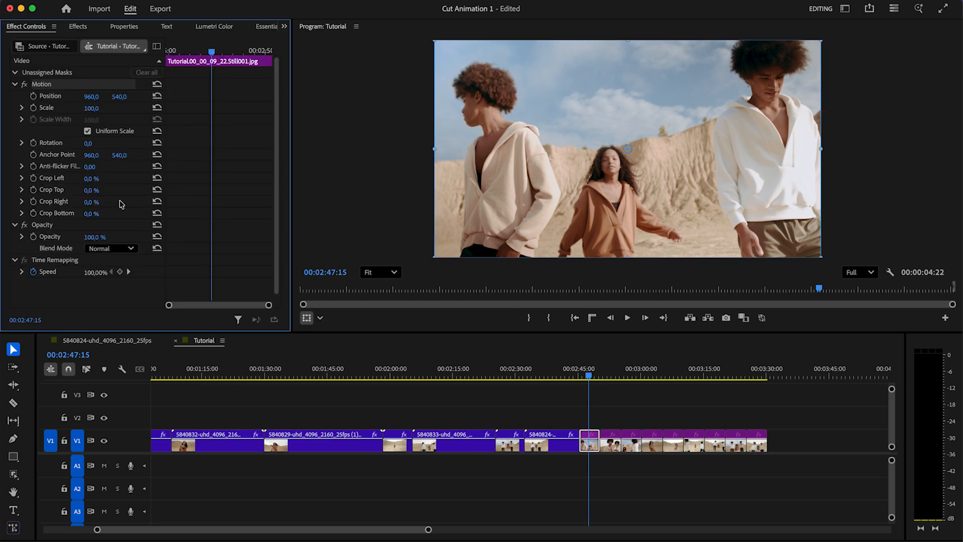
pyautogui.click(50, 225)
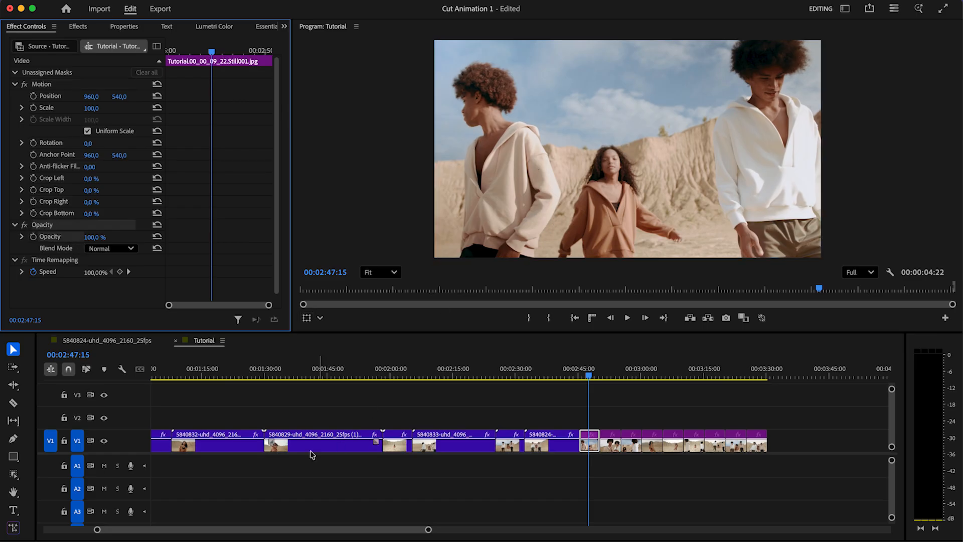
pyautogui.click(15, 475)
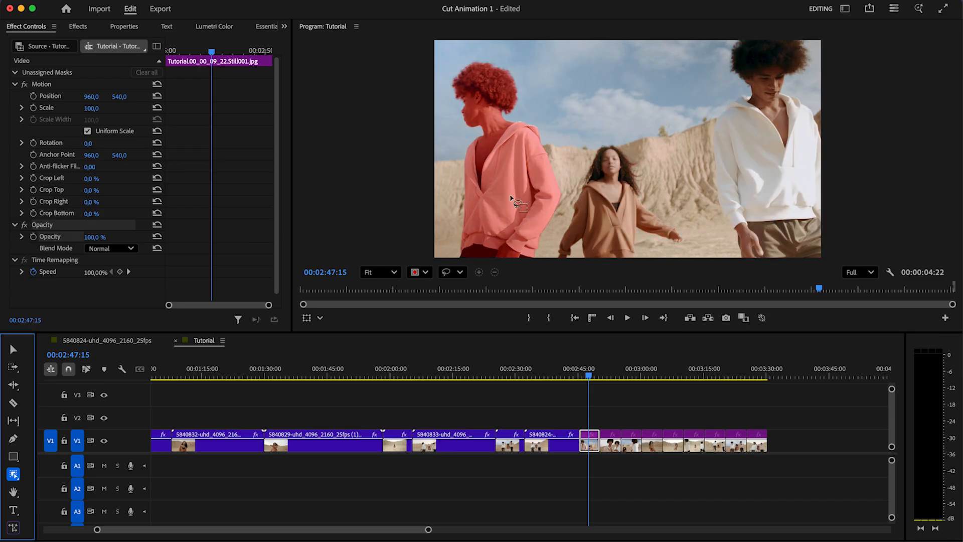
pyautogui.click(511, 198)
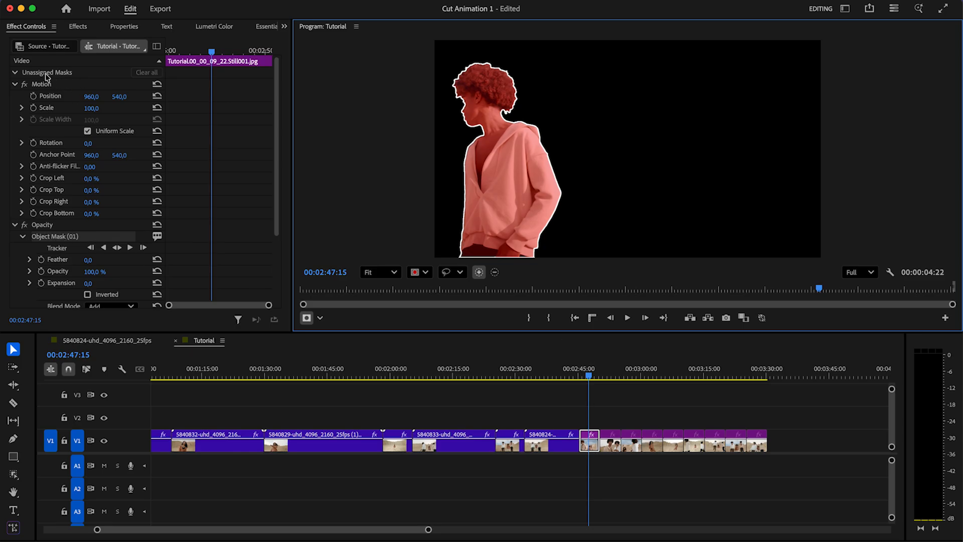
pyautogui.moveTo(56, 238)
pyautogui.mouseDown()
pyautogui.moveTo(66, 87)
pyautogui.moveTo(52, 76)
pyautogui.moveTo(90, 239)
pyautogui.moveTo(75, 279)
pyautogui.moveTo(65, 237)
pyautogui.moveTo(57, 240)
pyautogui.mouseUp()
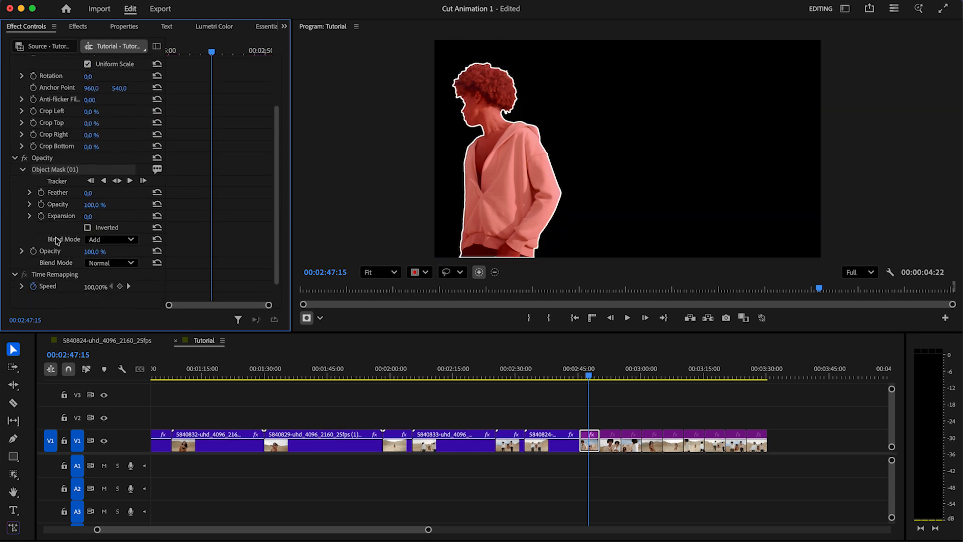
# Isolate the man in the beige hoodie in the second still with an object mask assigned to Opacity.
pyautogui.click(614, 400)
pyautogui.moveTo(590, 374); pyautogui.dragTo(614, 379)
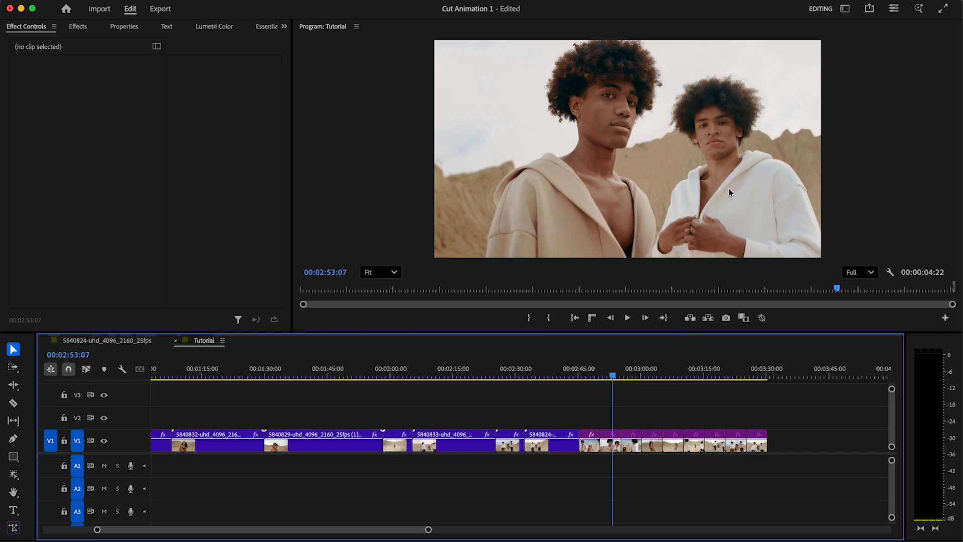
pyautogui.click(610, 444)
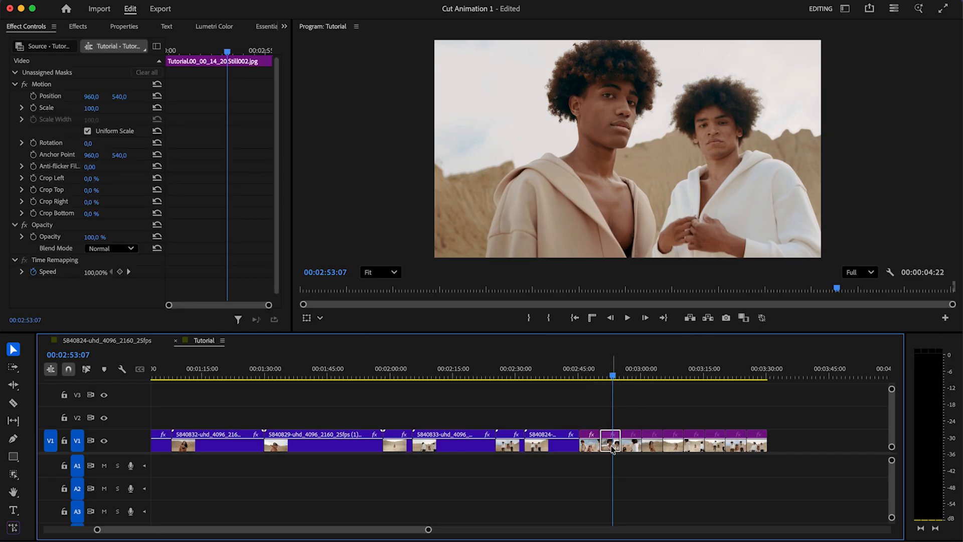
pyautogui.click(14, 475)
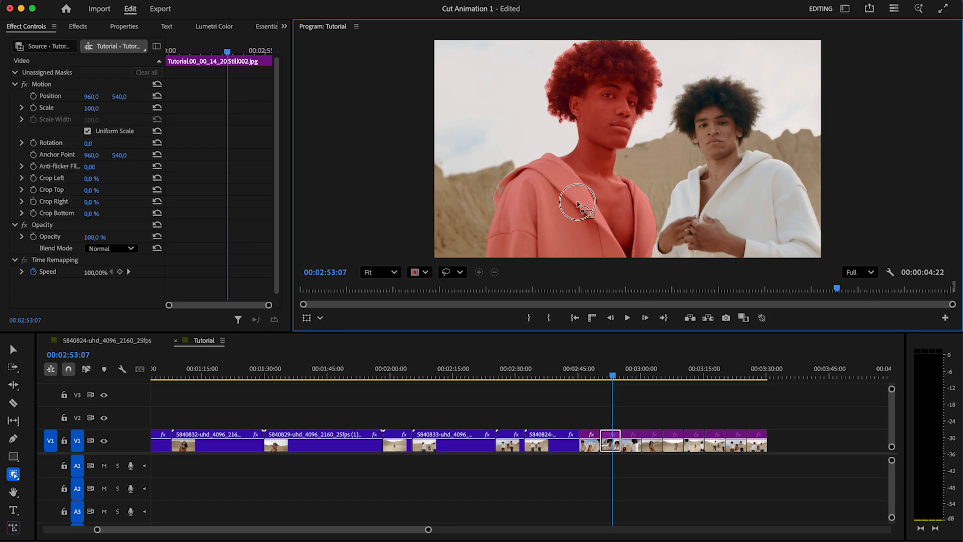
pyautogui.click(577, 203)
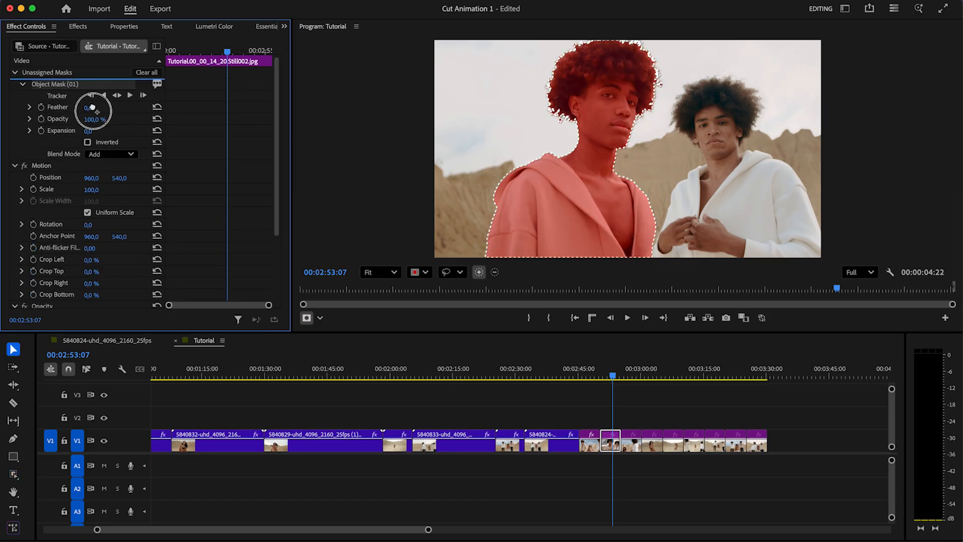
pyautogui.scroll(-3, 76, 301)
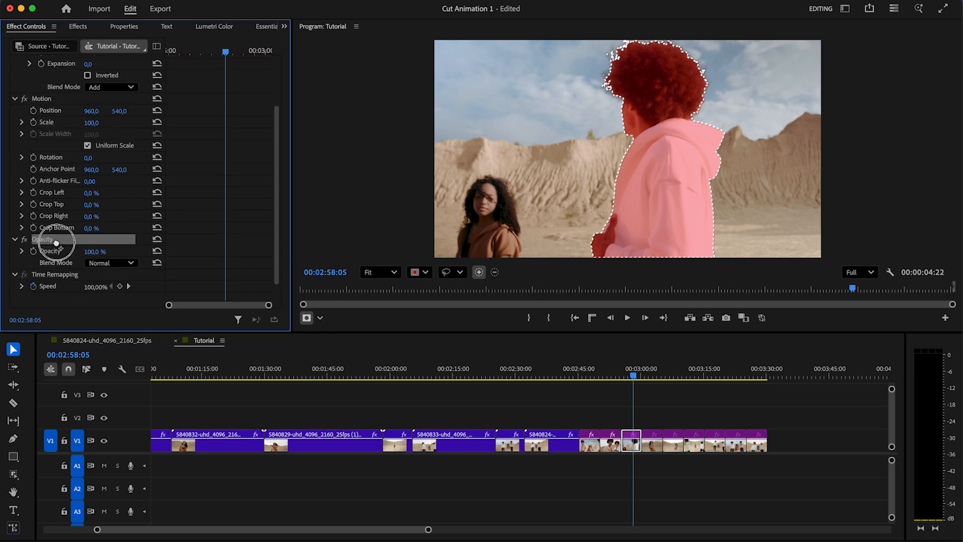
# Isolate one person in each remaining still with an object mask assigned to that still's Opacity.
pyautogui.click(14, 475)
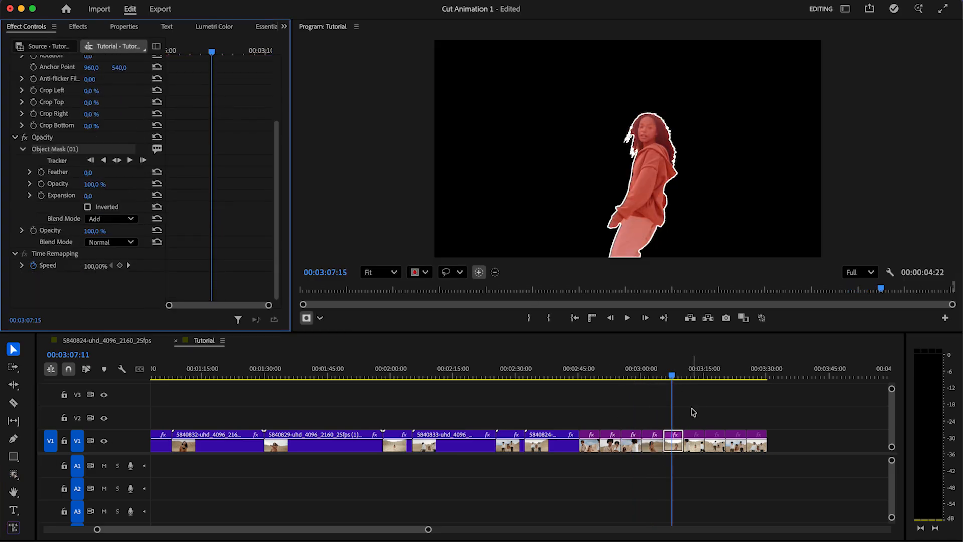
pyautogui.click(707, 371)
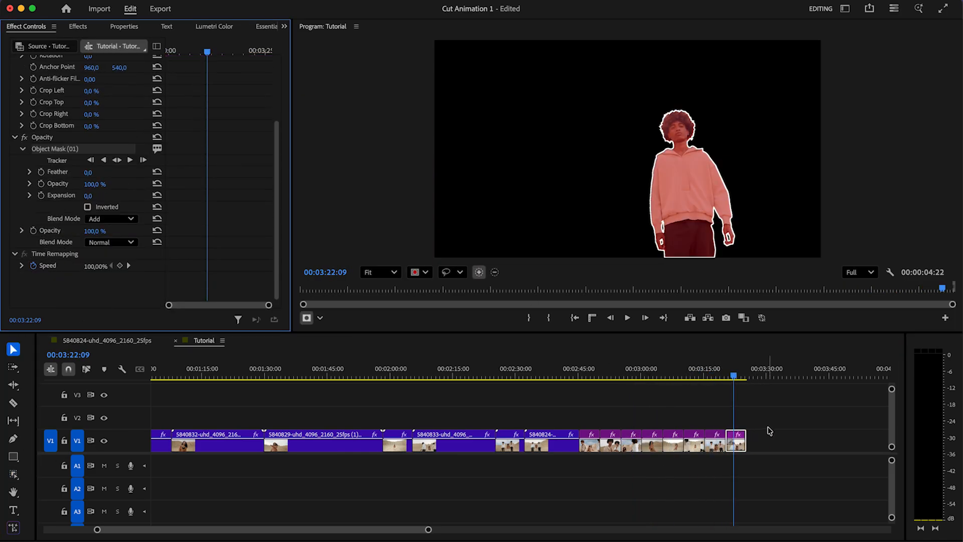
pyautogui.click(769, 431)
# Move the eight masked stills to track V2 near the start of the sequence, beginning at about 00:00:08.
pyautogui.moveTo(733, 376); pyautogui.dragTo(594, 376)
pyautogui.moveTo(765, 398); pyautogui.dragTo(203, 419)
pyautogui.click(169, 375)
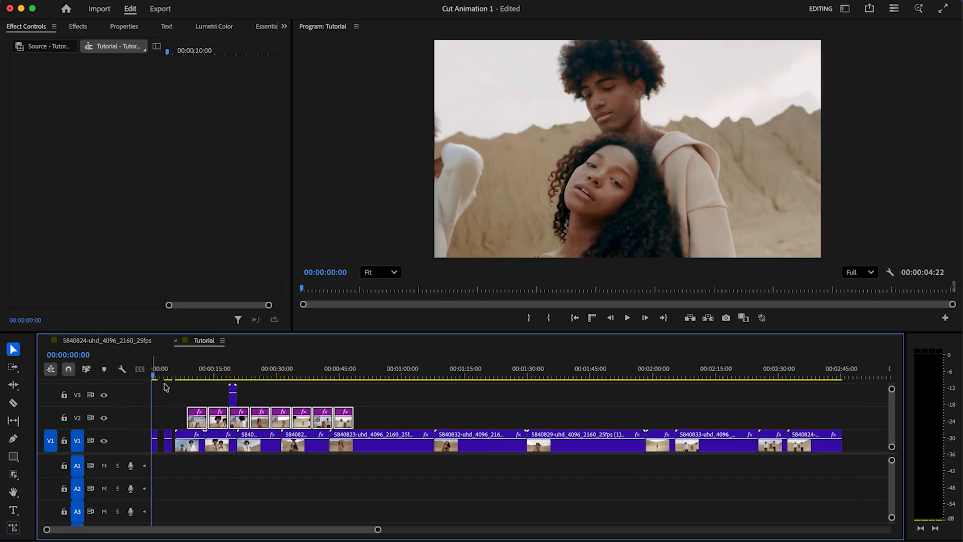
# Add a frame hold to the first V1 clip at 00:00:01:19.
pyautogui.moveTo(376, 530); pyautogui.dragTo(264, 523)
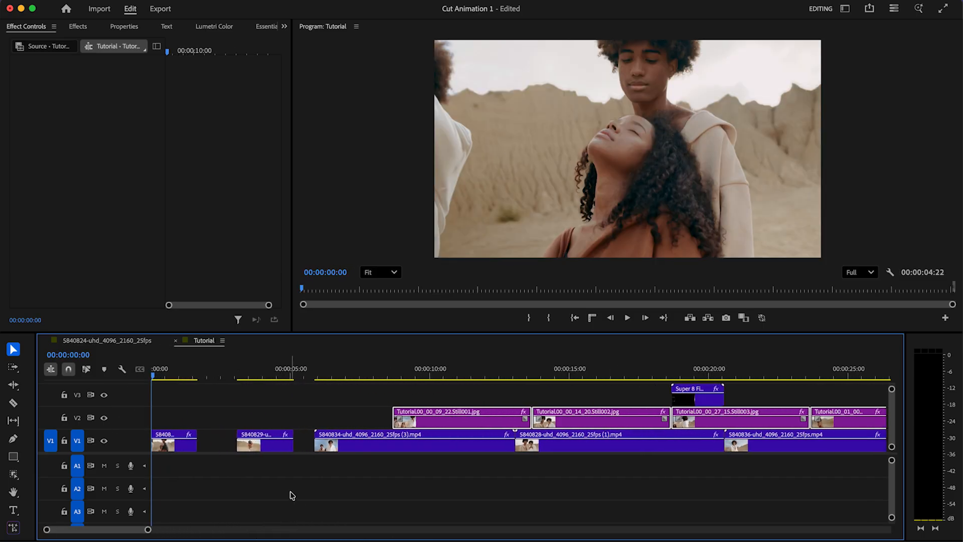
pyautogui.press('space')
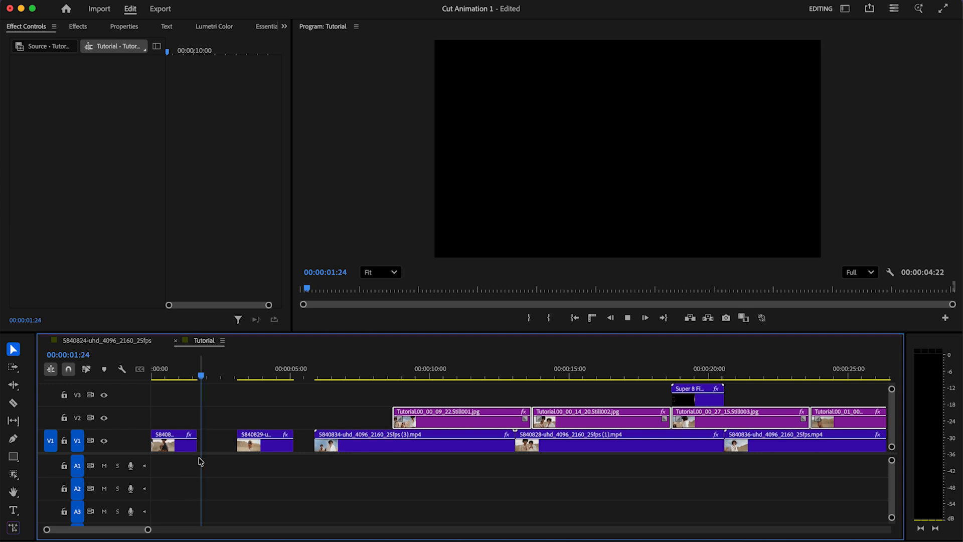
pyautogui.press('space')
pyautogui.moveTo(204, 374); pyautogui.dragTo(198, 373)
pyautogui.press('Right')
pyautogui.press('Left')
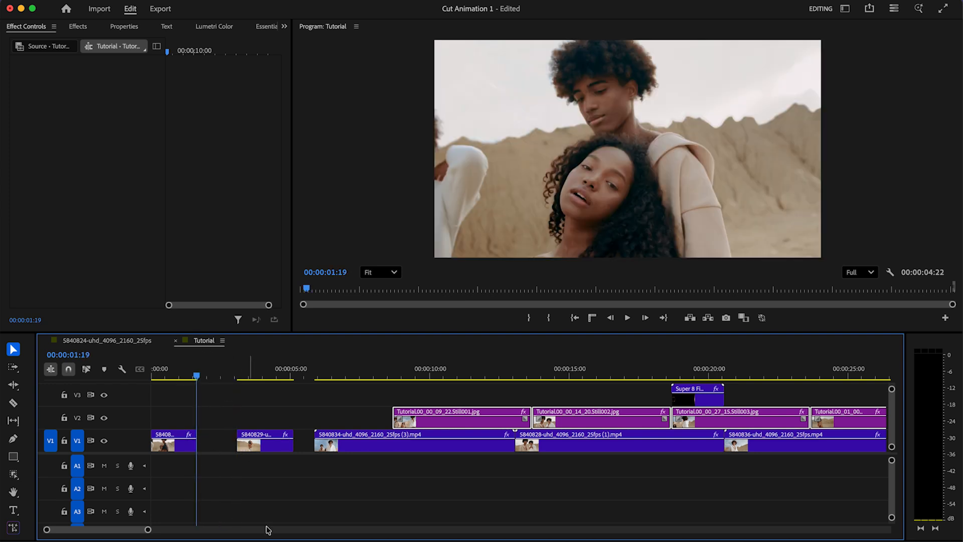
pyautogui.moveTo(148, 530); pyautogui.dragTo(119, 527)
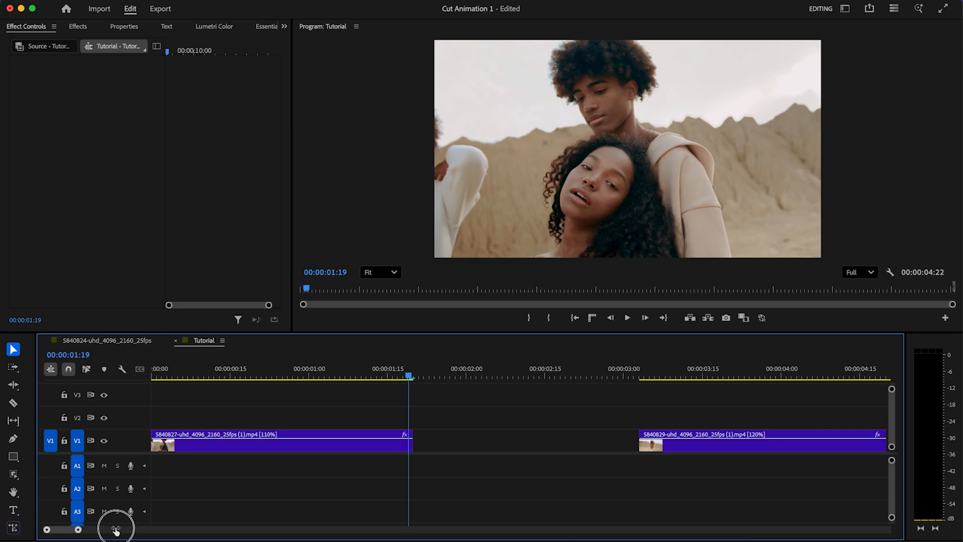
pyautogui.click(378, 447)
pyautogui.rightClick(383, 448)
pyautogui.scroll(-10, 402, 452)
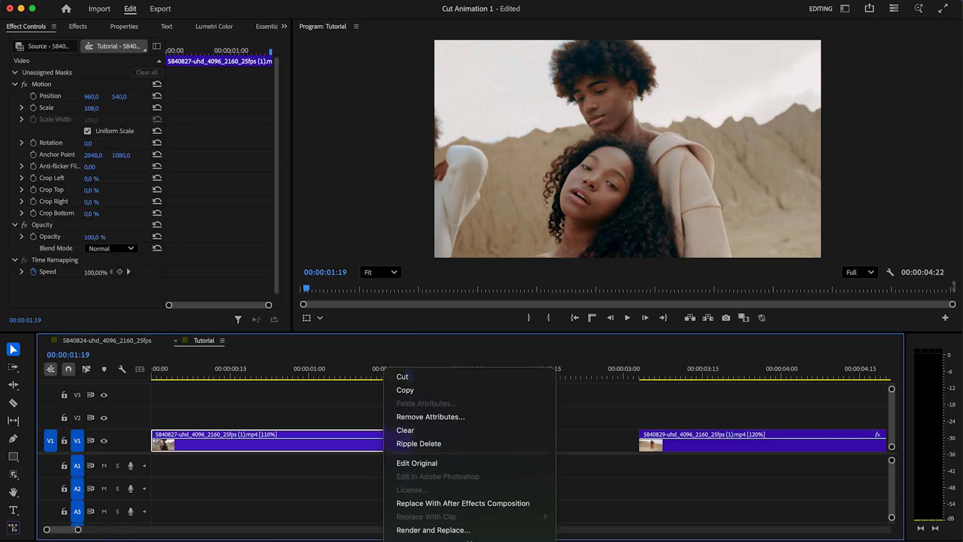
pyautogui.scroll(-8, 452, 482)
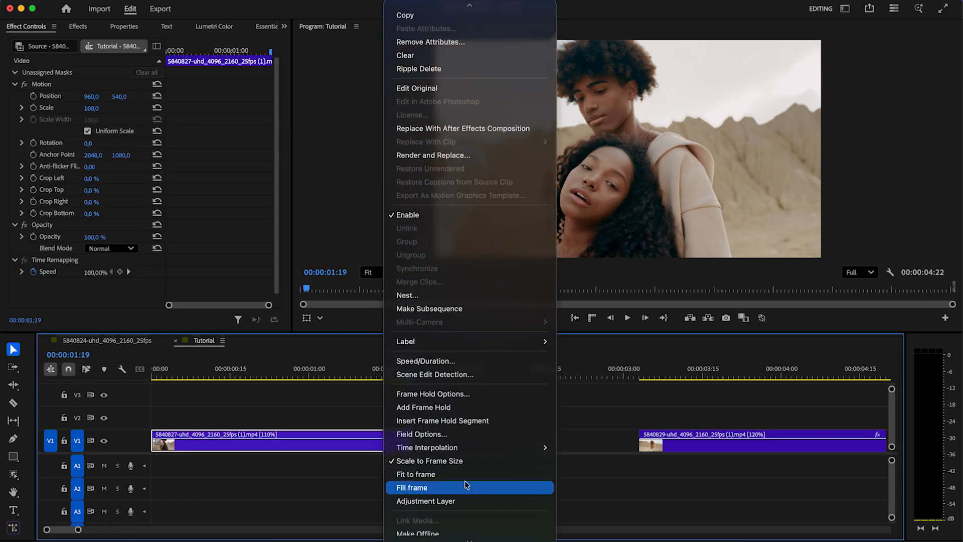
pyautogui.click(458, 408)
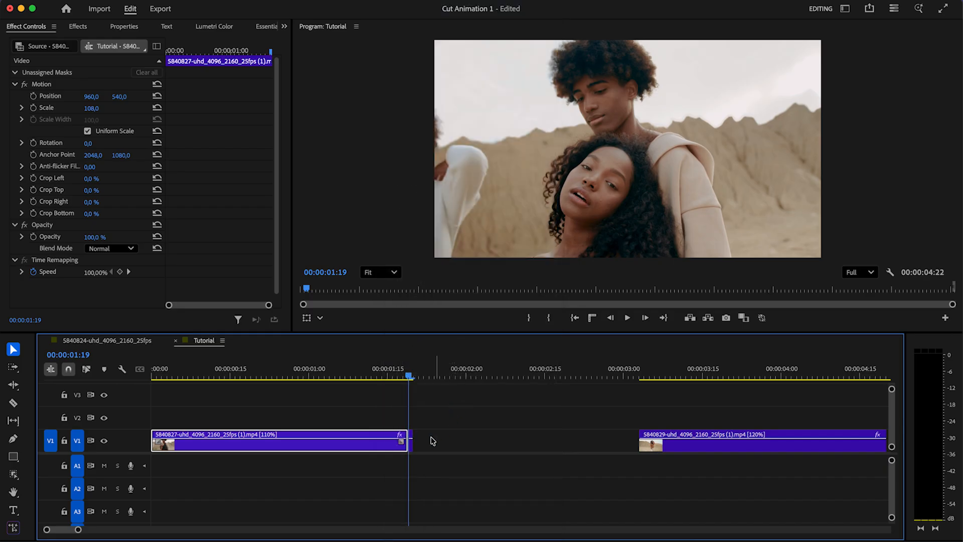
# Extend the held-frame segment up to the start of the next V1 clip and play back the freeze.
pyautogui.moveTo(418, 443); pyautogui.dragTo(646, 445)
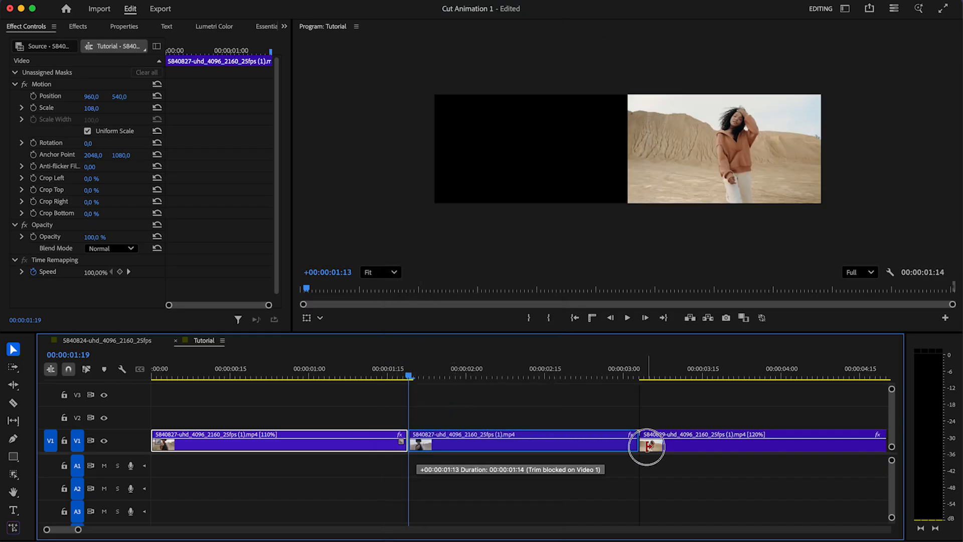
pyautogui.moveTo(402, 376); pyautogui.dragTo(262, 378)
pyautogui.press('space')
pyautogui.press('space')
pyautogui.moveTo(79, 530); pyautogui.dragTo(129, 533)
pyautogui.click(215, 372)
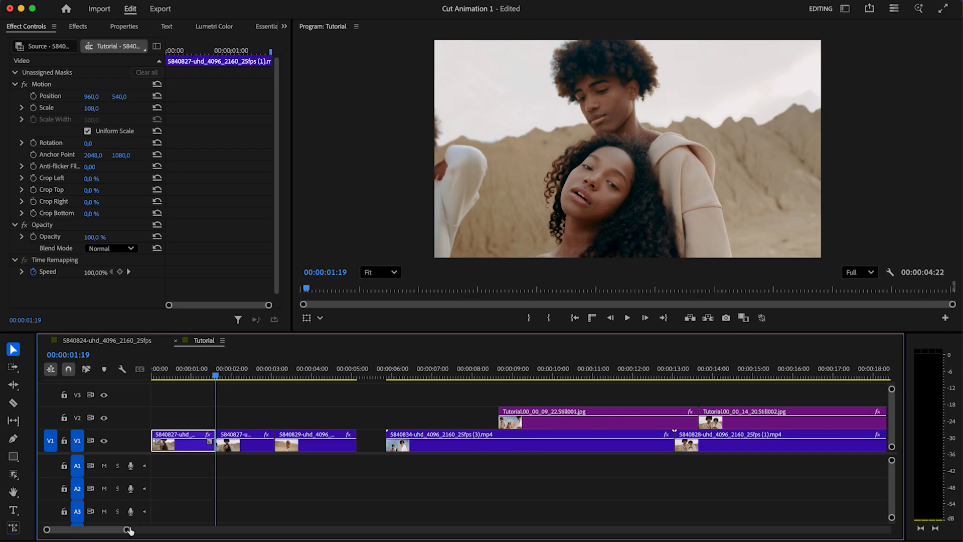
# Move the first masked still on V2 so it starts just after the frame hold begins.
pyautogui.moveTo(126, 531); pyautogui.dragTo(86, 527)
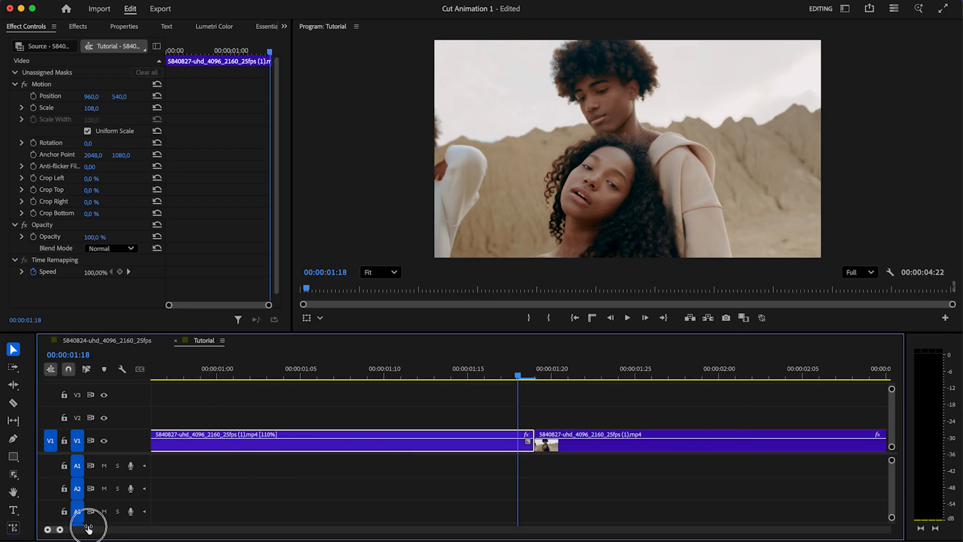
pyautogui.press('Right')
pyautogui.press('Right')
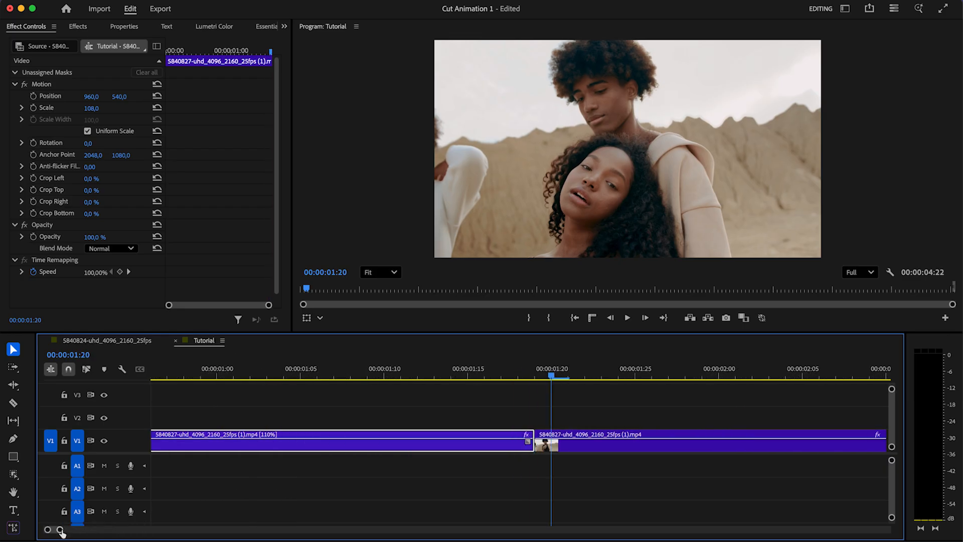
pyautogui.moveTo(59, 529); pyautogui.dragTo(145, 532)
pyautogui.moveTo(432, 426); pyautogui.dragTo(241, 430)
pyautogui.moveTo(197, 373); pyautogui.dragTo(205, 374)
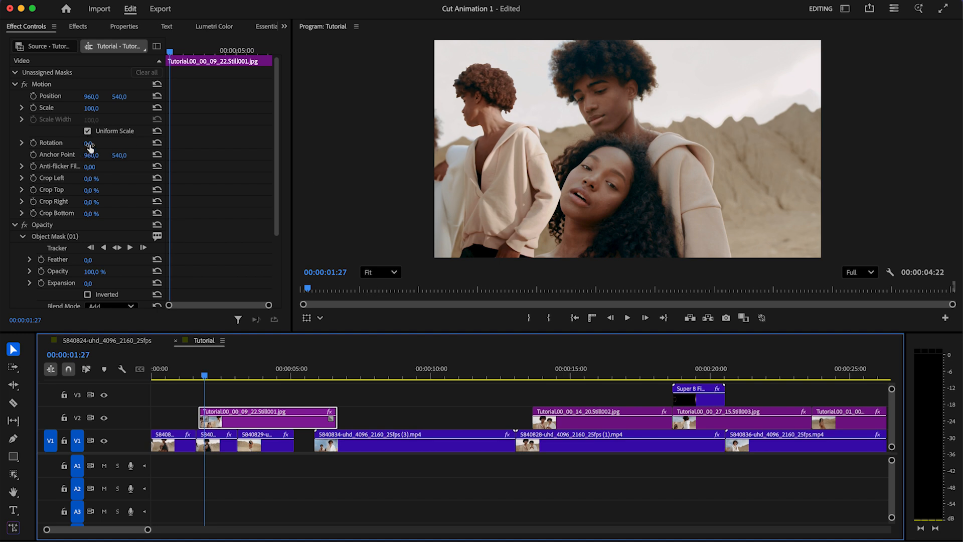
# Set the first still's rotation to 16° and position to 800, 774, and preview how it appears.
pyautogui.moveTo(91, 148); pyautogui.dragTo(97, 145)
pyautogui.moveTo(115, 97)
pyautogui.mouseDown()
pyautogui.moveTo(126, 98)
pyautogui.moveTo(82, 97)
pyautogui.moveTo(97, 96)
pyautogui.mouseUp()
pyautogui.moveTo(196, 375); pyautogui.dragTo(184, 376)
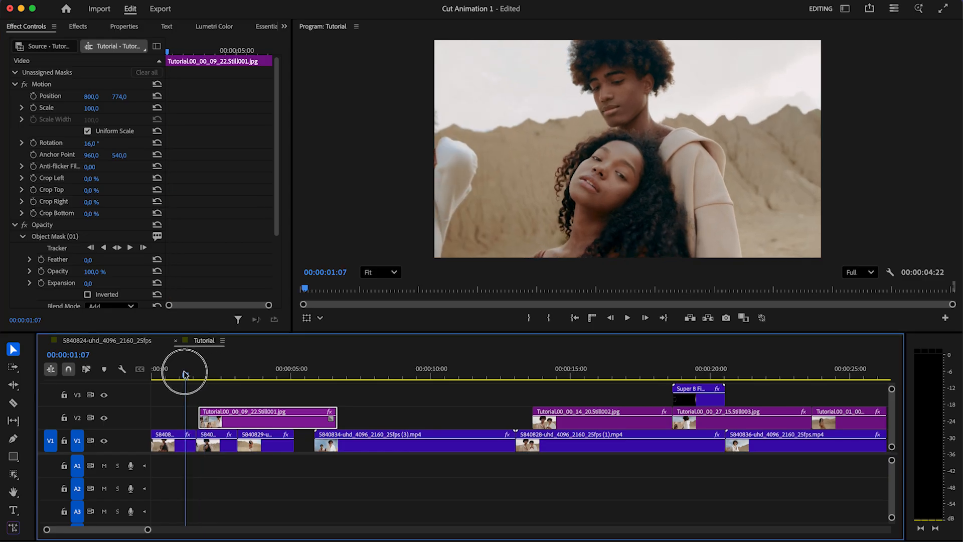
pyautogui.press('space')
pyautogui.press('space')
# Place the second masked still on track V3 starting at 00:00:01:23, just after the first one appears.
pyautogui.moveTo(147, 529); pyautogui.dragTo(77, 529)
pyautogui.moveTo(434, 371)
pyautogui.mouseDown()
pyautogui.moveTo(455, 381)
pyautogui.moveTo(425, 379)
pyautogui.mouseUp()
pyautogui.press('Right')
pyautogui.press('Right')
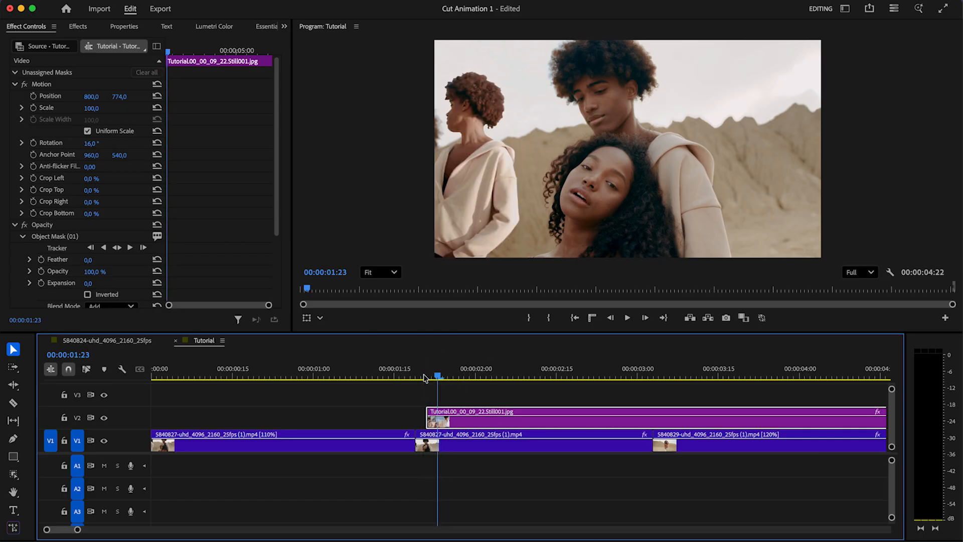
pyautogui.moveTo(82, 528); pyautogui.dragTo(146, 529)
pyautogui.moveTo(591, 422); pyautogui.dragTo(239, 402)
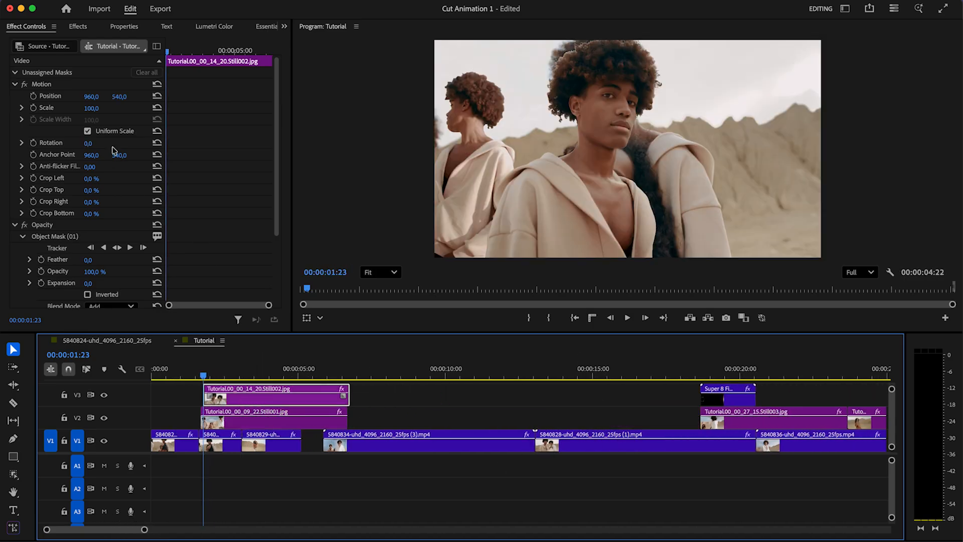
# Set the second still's rotation to -16°, scale to 121 and position to 1793, 540.
pyautogui.moveTo(93, 143); pyautogui.dragTo(97, 145)
pyautogui.moveTo(91, 108); pyautogui.dragTo(96, 96)
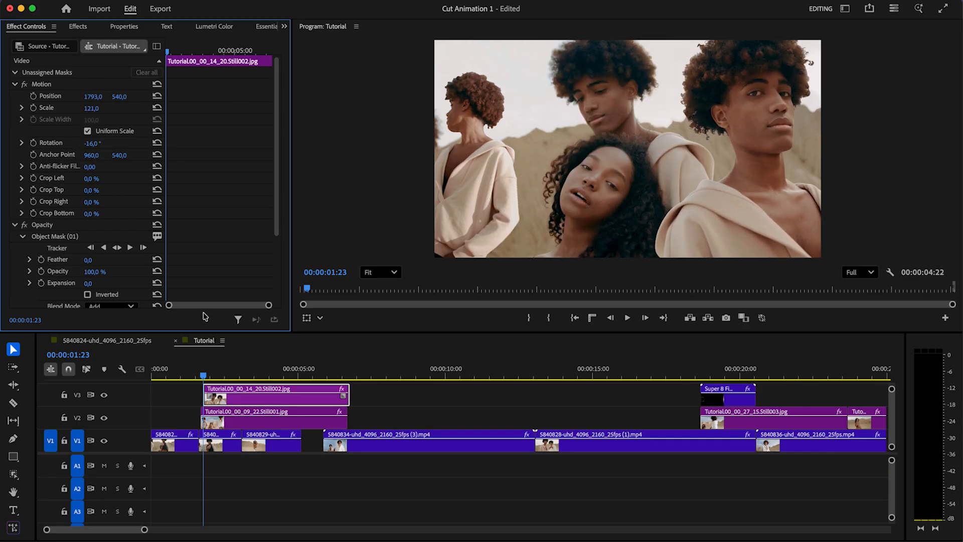
# Place the third masked still on V4 starting at 00:00:01:25, set its scale to 80 and reposition it in the frame.
pyautogui.press('Right')
pyautogui.press('Right')
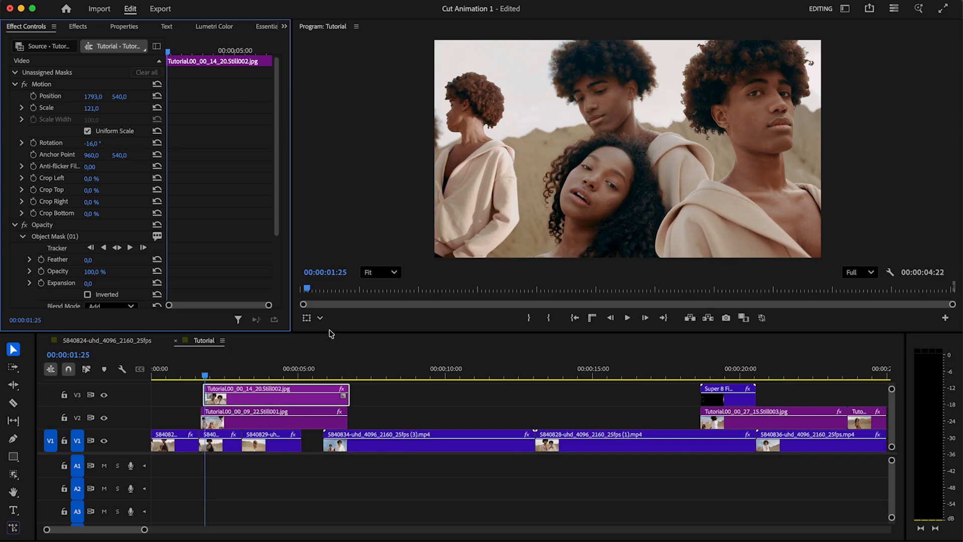
pyautogui.moveTo(145, 530)
pyautogui.mouseDown()
pyautogui.moveTo(112, 526)
pyautogui.moveTo(129, 529)
pyautogui.mouseUp()
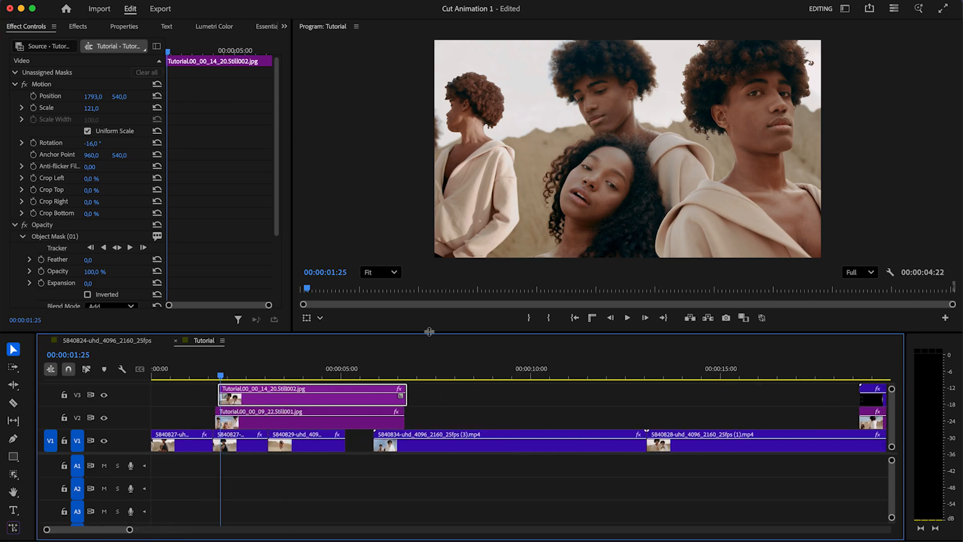
pyautogui.moveTo(429, 331); pyautogui.dragTo(432, 271)
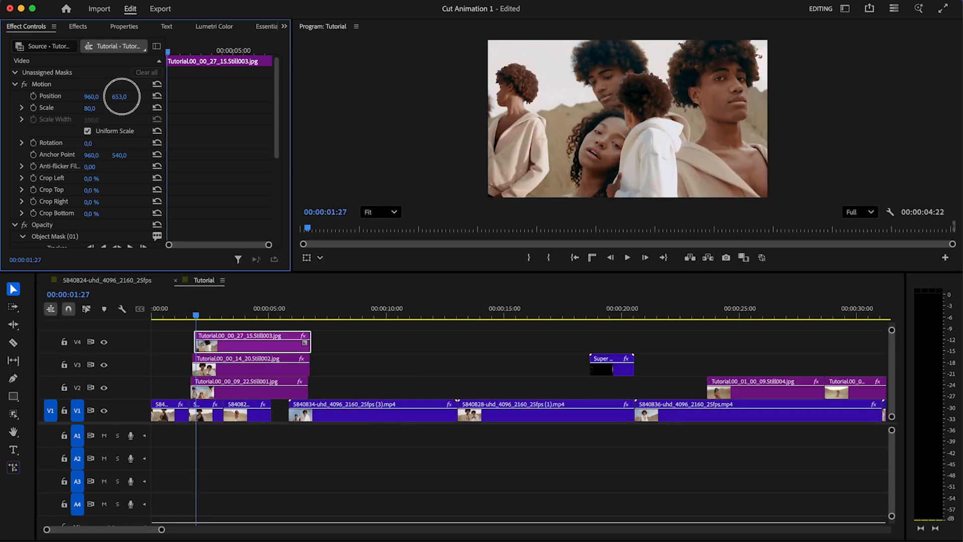
pyautogui.moveTo(118, 96); pyautogui.dragTo(121, 96)
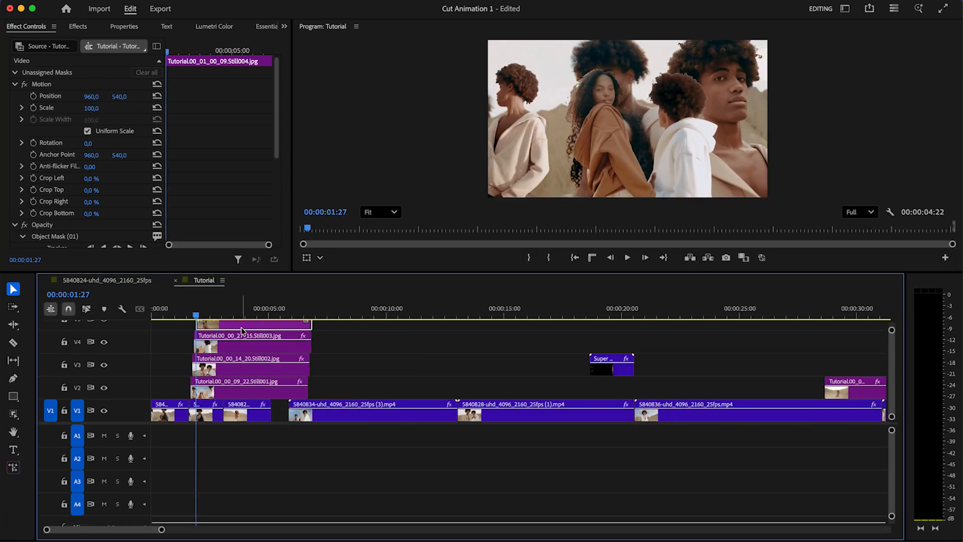
# Stack the remaining masked stills on tracks V5 to V9, each starting two frames after the previous one, and position them to fill the frame.
pyautogui.moveTo(92, 96); pyautogui.dragTo(100, 109)
pyautogui.moveTo(409, 272); pyautogui.dragTo(409, 191)
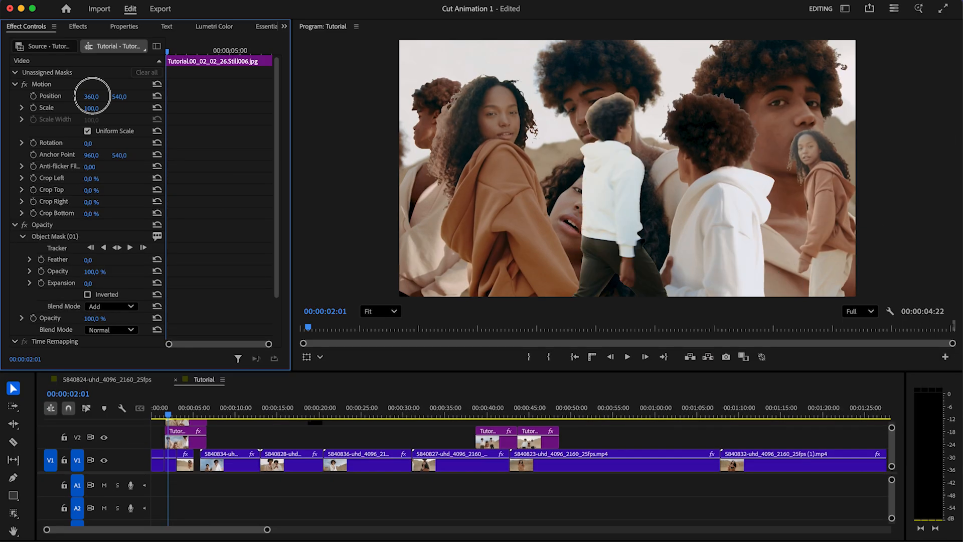
pyautogui.moveTo(96, 97); pyautogui.dragTo(133, 98)
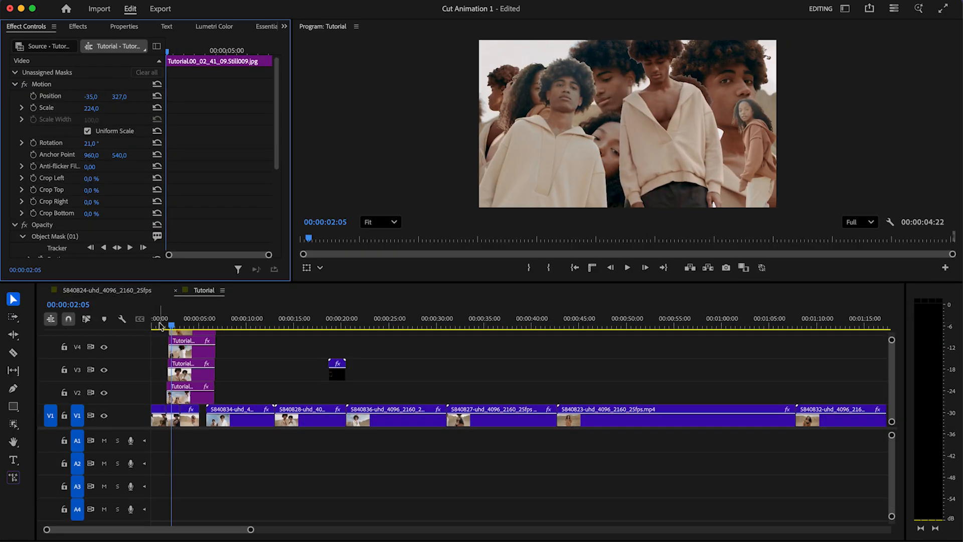
# Play the sequence from the beginning to preview all cutouts appearing over the frame hold.
pyautogui.click(160, 325)
pyautogui.press('space')
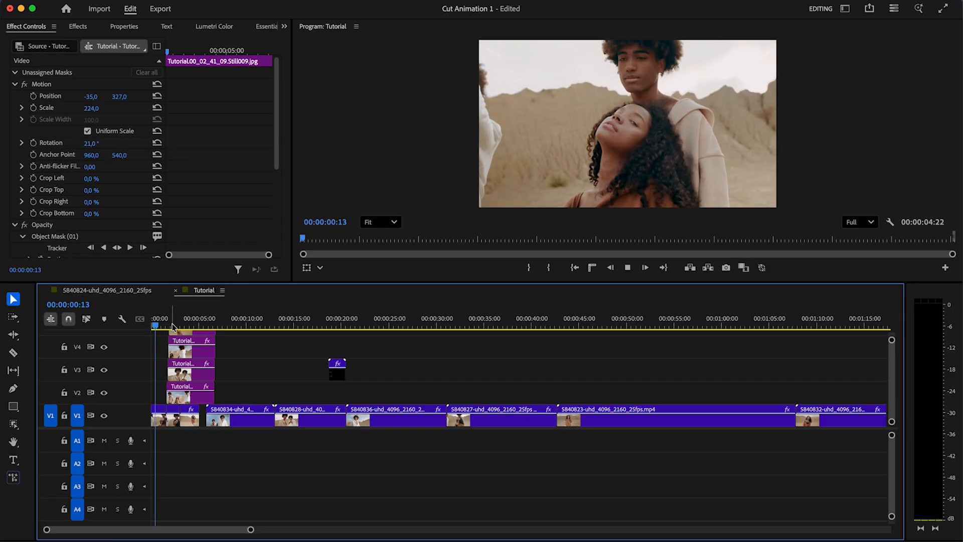
pyautogui.press('space')
# Cut the frame hold and all stacked stills on V2 to V9 at 00:00:02:10.
pyautogui.moveTo(250, 528); pyautogui.dragTo(187, 526)
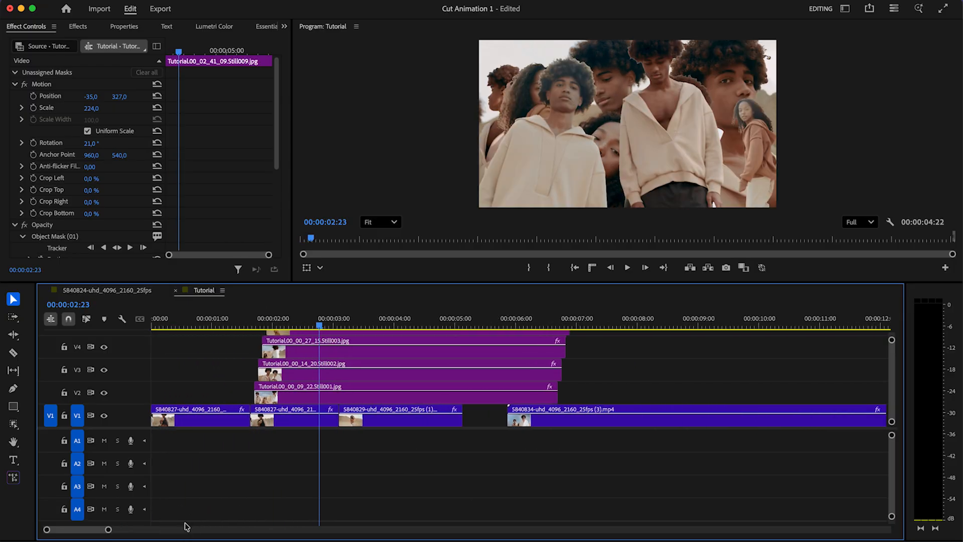
pyautogui.moveTo(391, 282); pyautogui.dragTo(387, 101)
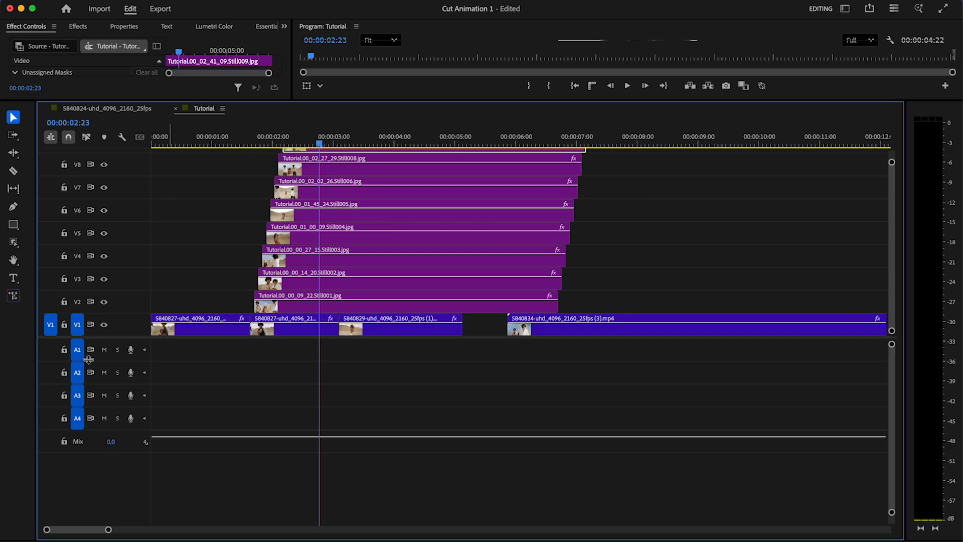
pyautogui.moveTo(131, 341); pyautogui.dragTo(130, 412)
pyautogui.click(284, 137)
pyautogui.hotkey('shift', 'Right')
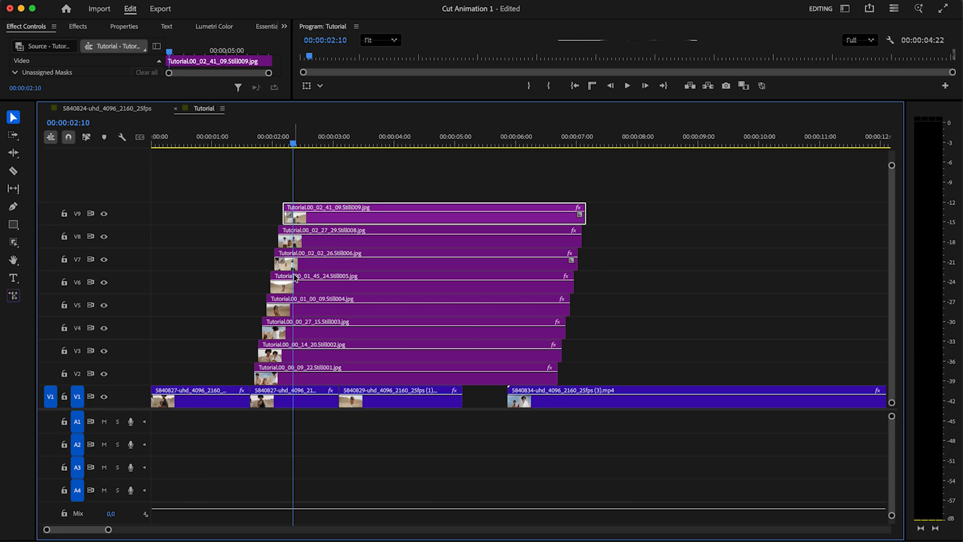
pyautogui.click(296, 380)
pyautogui.click(295, 355)
pyautogui.click(296, 332)
pyautogui.click(295, 309)
pyautogui.click(295, 287)
pyautogui.click(295, 263)
pyautogui.click(294, 216)
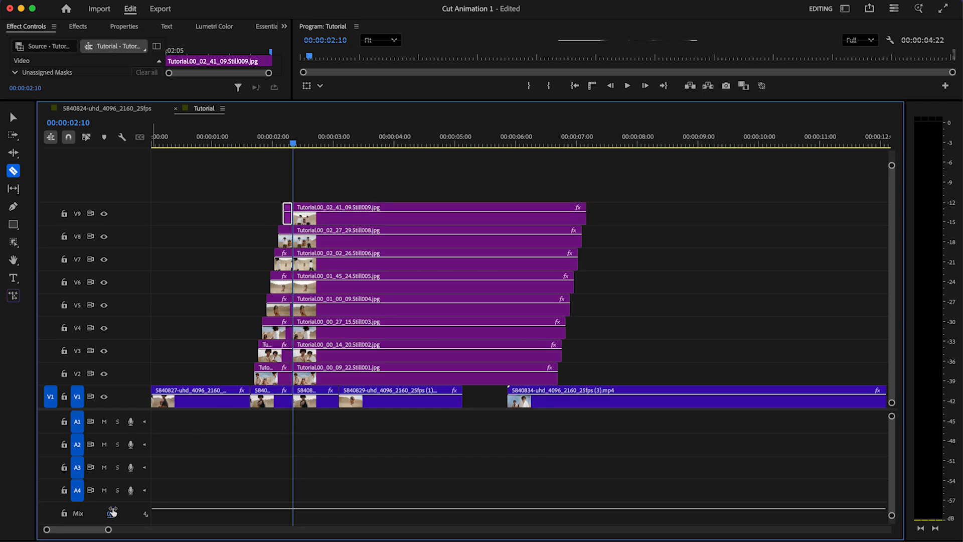
# Delete the stills and frame hold portions after 00:00:02:10, and move the following V1 clip up to the cut.
pyautogui.click(13, 117)
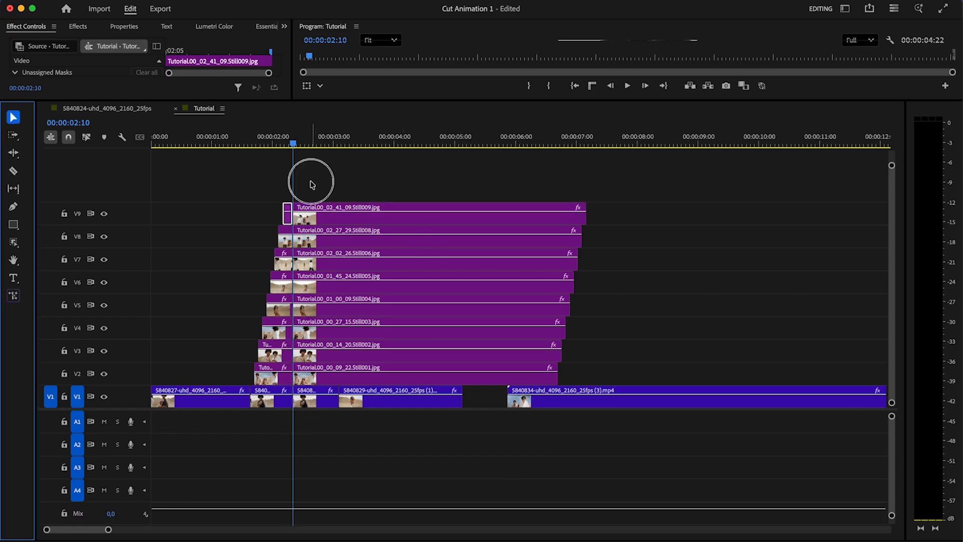
pyautogui.moveTo(311, 184); pyautogui.dragTo(324, 404)
pyautogui.press('Delete')
pyautogui.moveTo(386, 400); pyautogui.dragTo(338, 408)
# Play back the trimmed cutout section and its transition into the following clip.
pyautogui.moveTo(417, 101); pyautogui.dragTo(421, 369)
pyautogui.click(566, 358)
pyautogui.press('space')
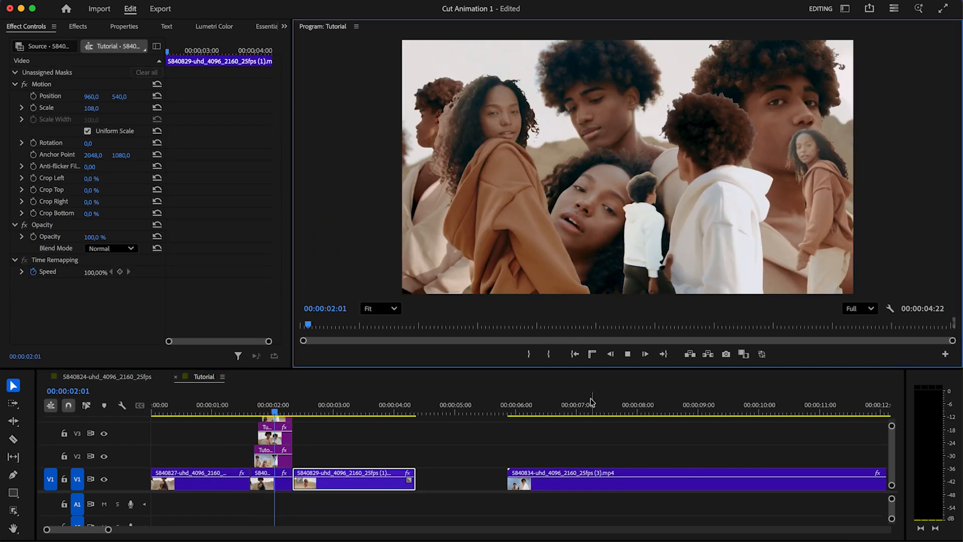
pyautogui.press('space')
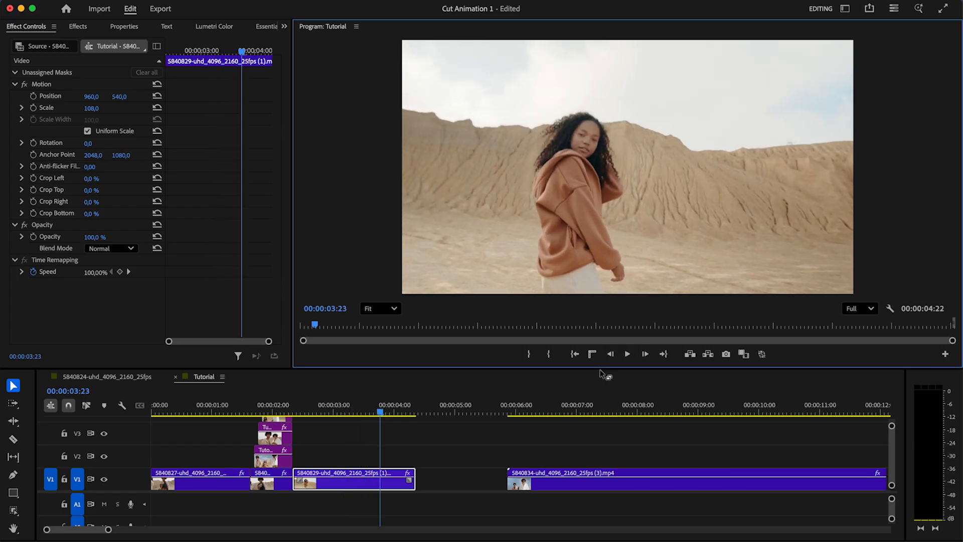
# Find the Brightness & Contrast effect and apply it to the first masked still on V2.
pyautogui.moveTo(601, 368); pyautogui.dragTo(582, 148)
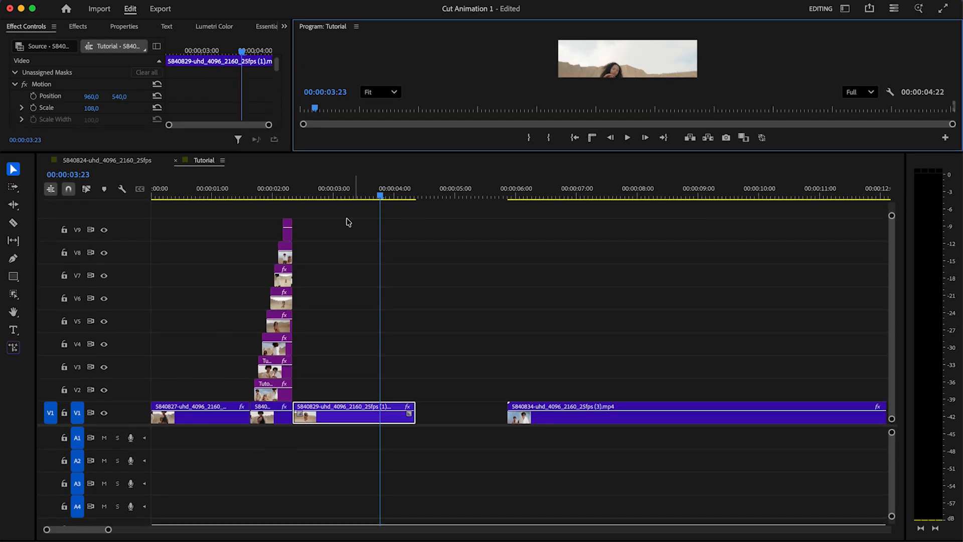
pyautogui.click(271, 395)
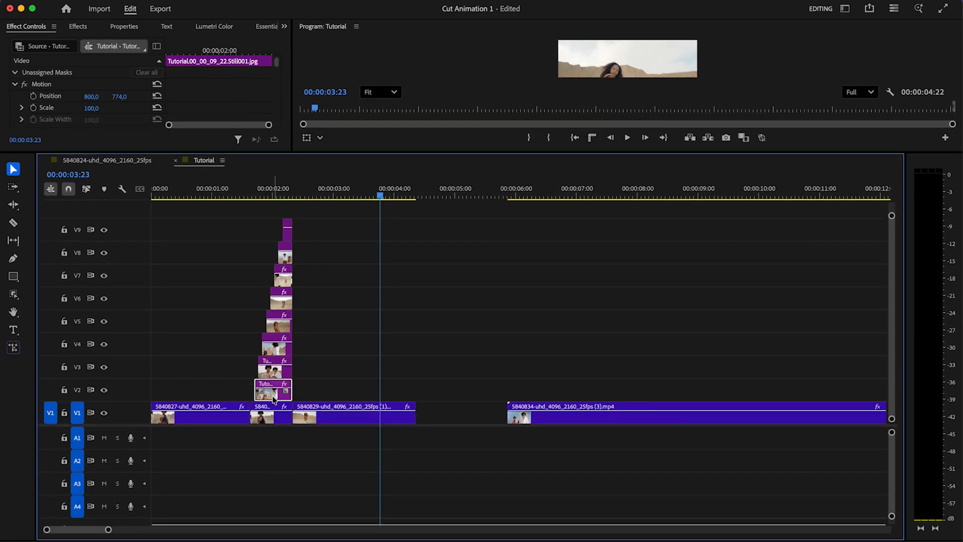
pyautogui.click(255, 194)
pyautogui.click(376, 148)
pyautogui.moveTo(380, 152); pyautogui.dragTo(365, 335)
pyautogui.moveTo(239, 372)
pyautogui.mouseDown()
pyautogui.moveTo(275, 376)
pyautogui.moveTo(245, 379)
pyautogui.mouseUp()
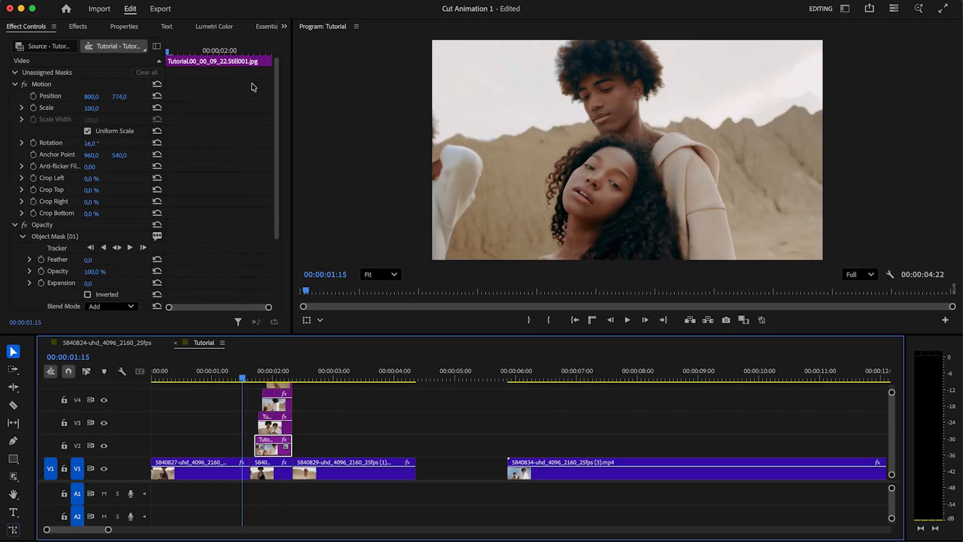
pyautogui.click(80, 28)
pyautogui.click(84, 45)
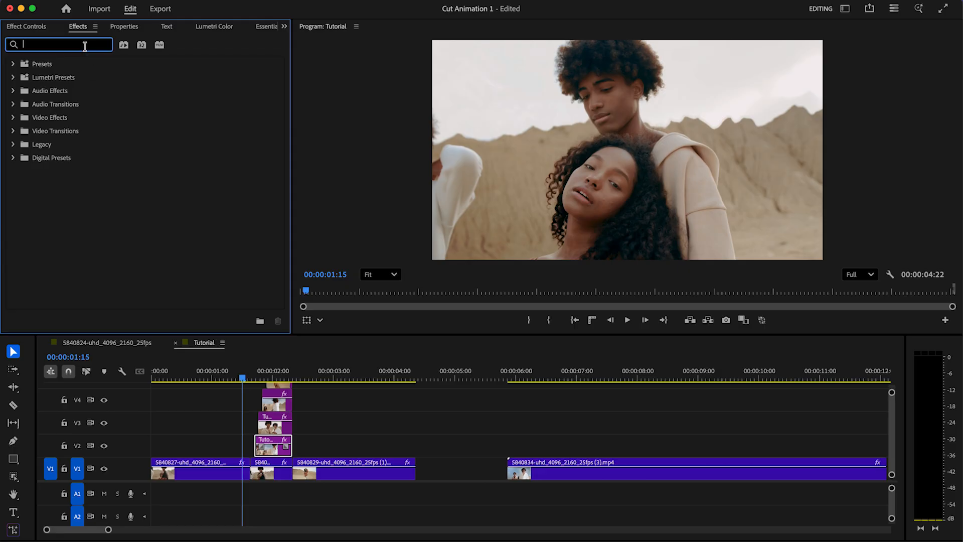
pyautogui.write('bright')
pyautogui.moveTo(108, 146); pyautogui.dragTo(213, 293)
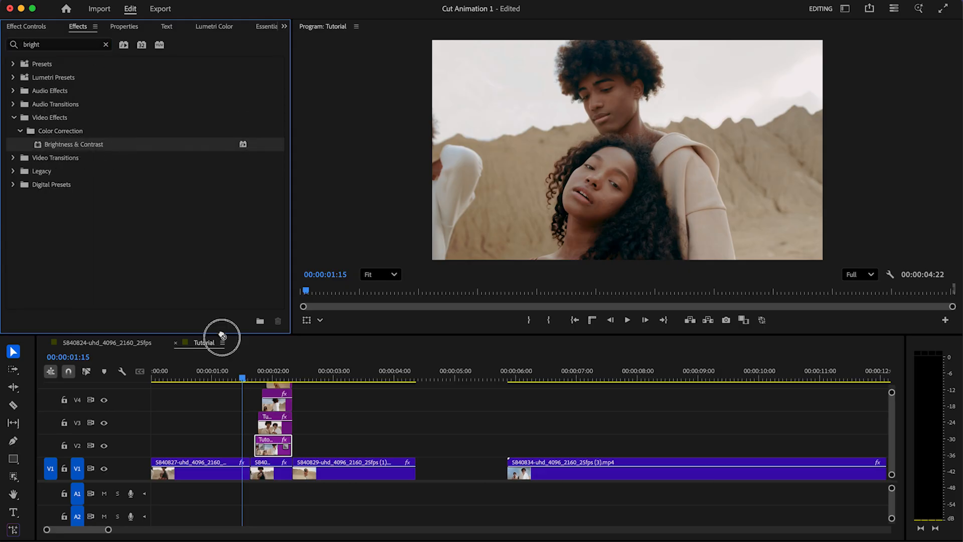
# At 00:00:01:21, keyframe the first still's brightness at 57 and its contrast at 20.
pyautogui.click(284, 26)
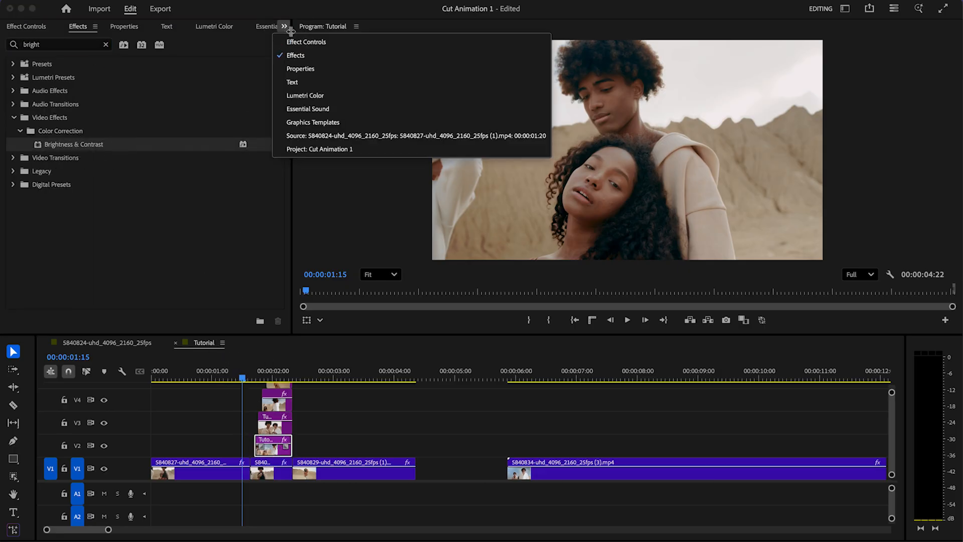
pyautogui.click(258, 43)
pyautogui.moveTo(277, 135); pyautogui.dragTo(277, 215)
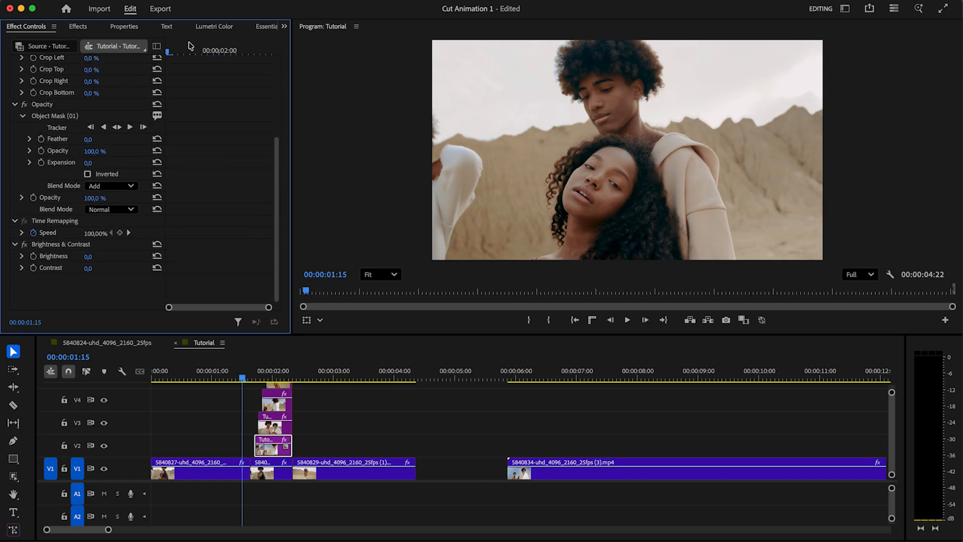
pyautogui.moveTo(186, 44); pyautogui.dragTo(137, 44)
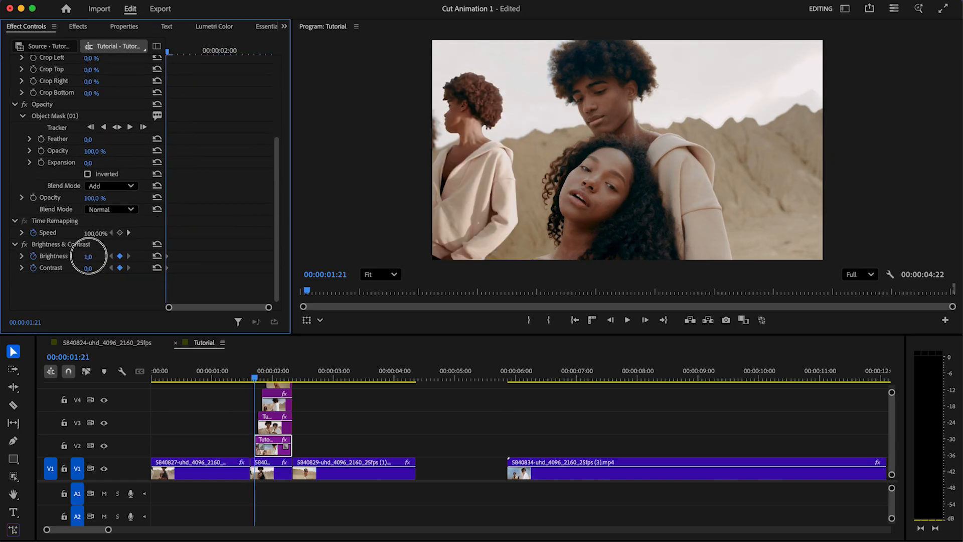
pyautogui.moveTo(88, 256); pyautogui.dragTo(88, 257)
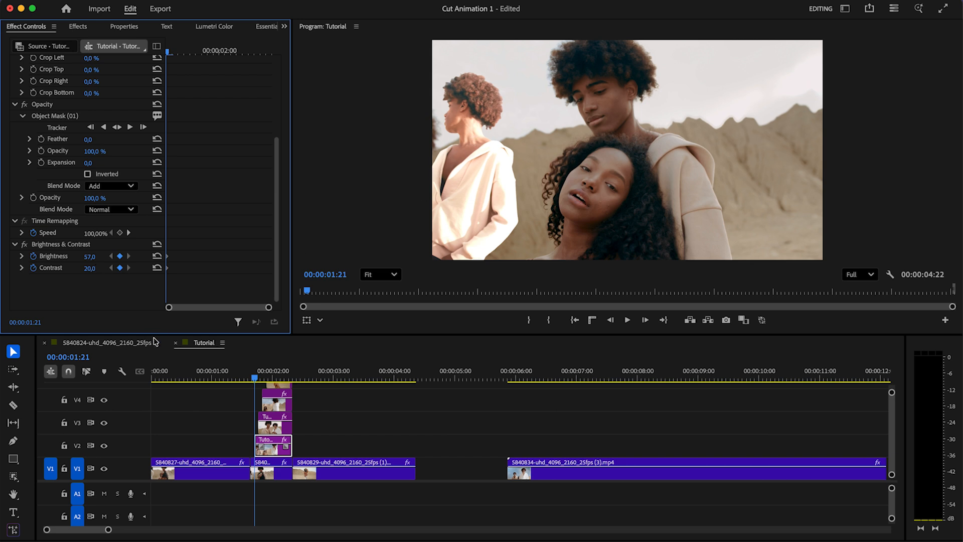
# One frame further, at 00:00:01:22, add keyframes resetting the first still's brightness and contrast to 0.
pyautogui.press('Right')
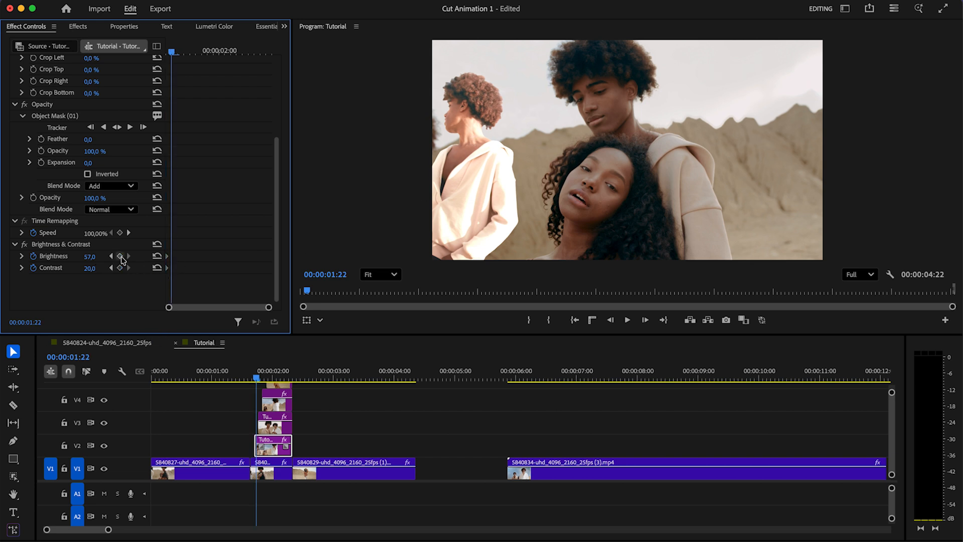
pyautogui.click(158, 257)
pyautogui.click(156, 268)
# Copy the keyframed Brightness & Contrast effect from the first still and paste it onto the other masked stills.
pyautogui.click(46, 244)
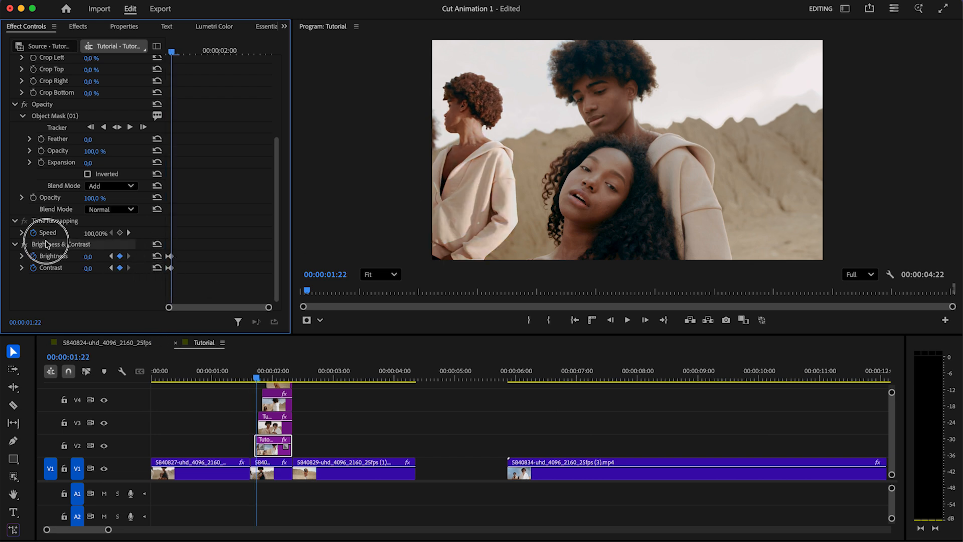
pyautogui.moveTo(348, 334); pyautogui.dragTo(333, 65)
pyautogui.moveTo(329, 189); pyautogui.dragTo(244, 340)
# Play the cutout section to preview the brightness flash on each still.
pyautogui.moveTo(397, 67); pyautogui.dragTo(367, 387)
pyautogui.click(219, 426)
pyautogui.press('space')
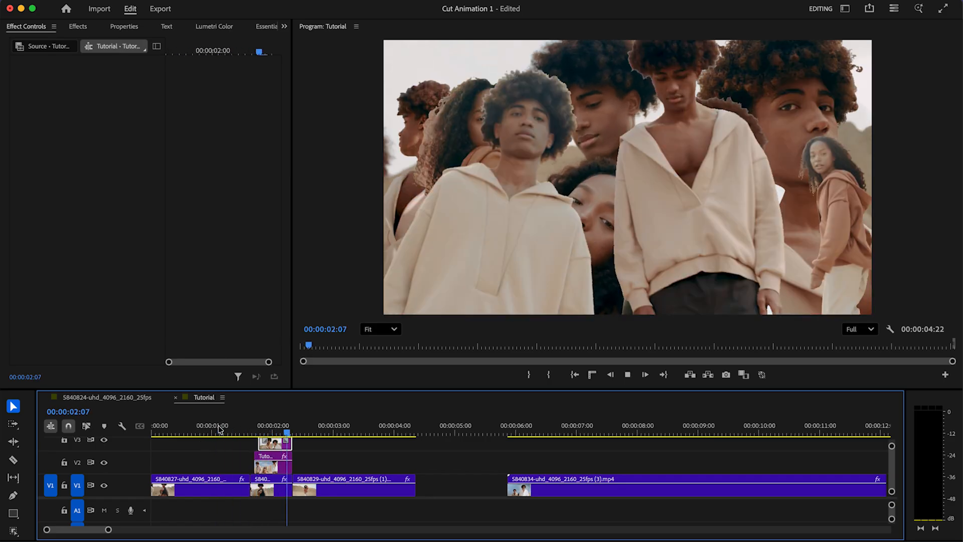
pyautogui.click(230, 426)
pyautogui.press('space')
# Nest all masked stills on V2 to V9 into a sequence named Nested Sequence 02.
pyautogui.moveTo(377, 394); pyautogui.dragTo(391, 153)
pyautogui.moveTo(352, 217); pyautogui.dragTo(247, 394)
pyautogui.rightClick(270, 395)
pyautogui.scroll(-5, 293, 430)
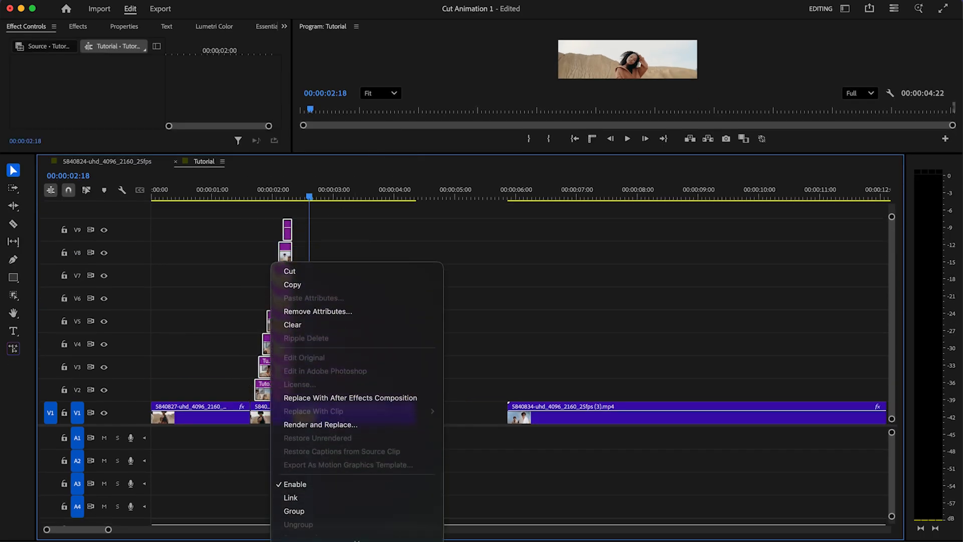
pyautogui.click(293, 430)
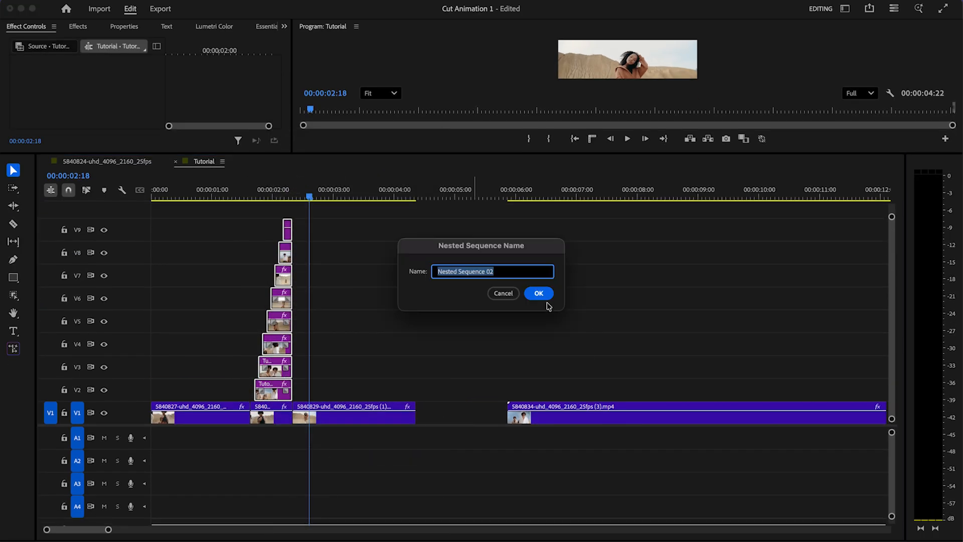
pyautogui.click(544, 297)
pyautogui.moveTo(513, 154); pyautogui.dragTo(500, 359)
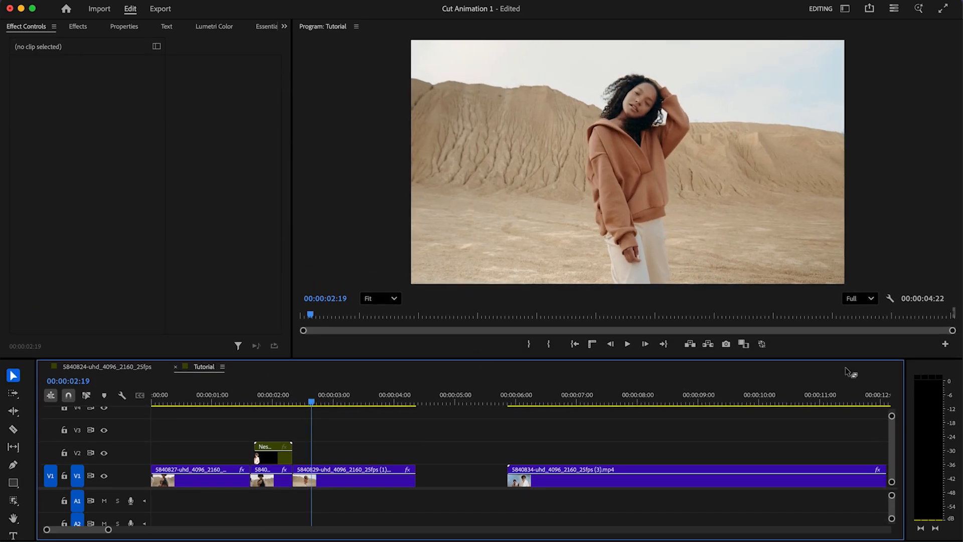
# Create a new adjustment layer in the project with the default settings.
pyautogui.moveTo(107, 531)
pyautogui.mouseDown()
pyautogui.moveTo(143, 533)
pyautogui.moveTo(125, 532)
pyautogui.mouseUp()
pyautogui.hotkey('shift', 'Up')
pyautogui.hotkey('shift', 'Up')
pyautogui.click(155, 399)
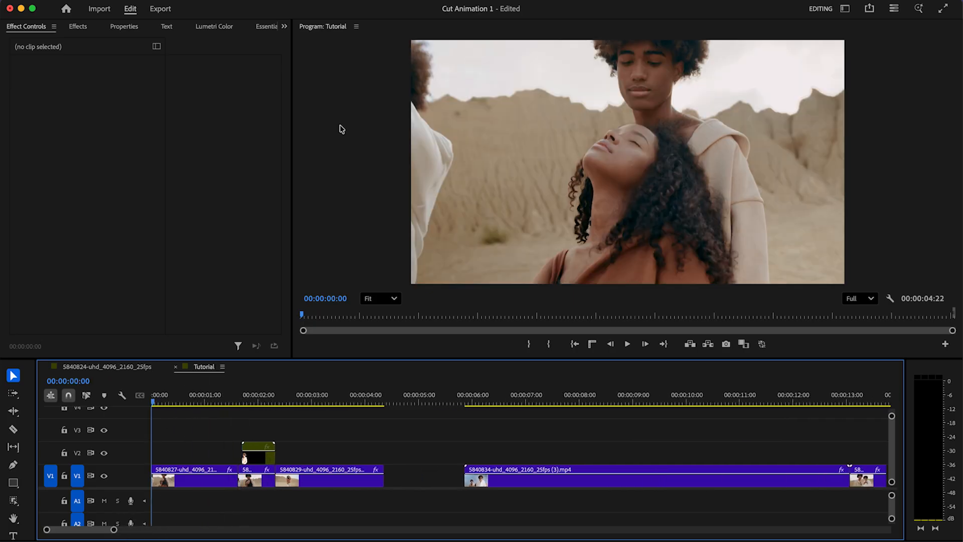
pyautogui.click(285, 27)
pyautogui.click(313, 150)
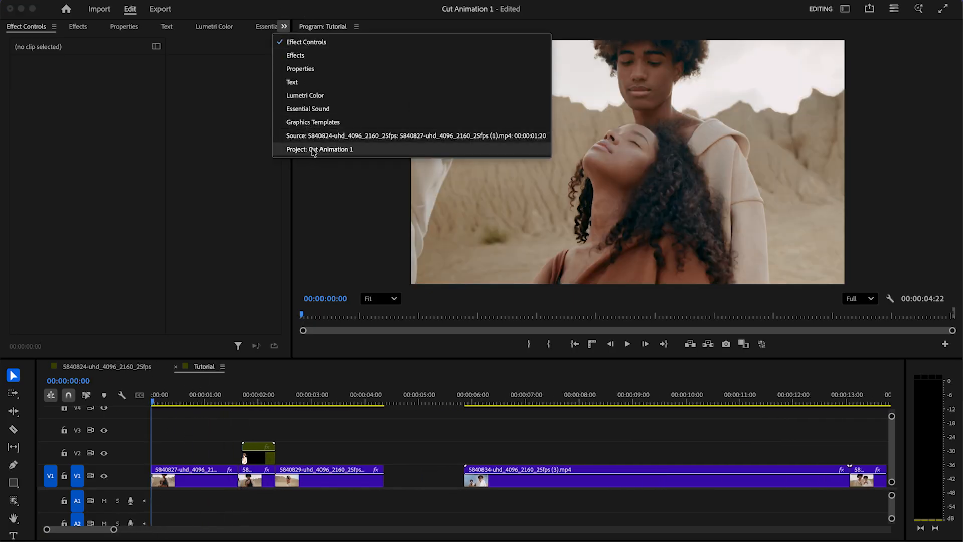
pyautogui.click(243, 301)
pyautogui.click(256, 346)
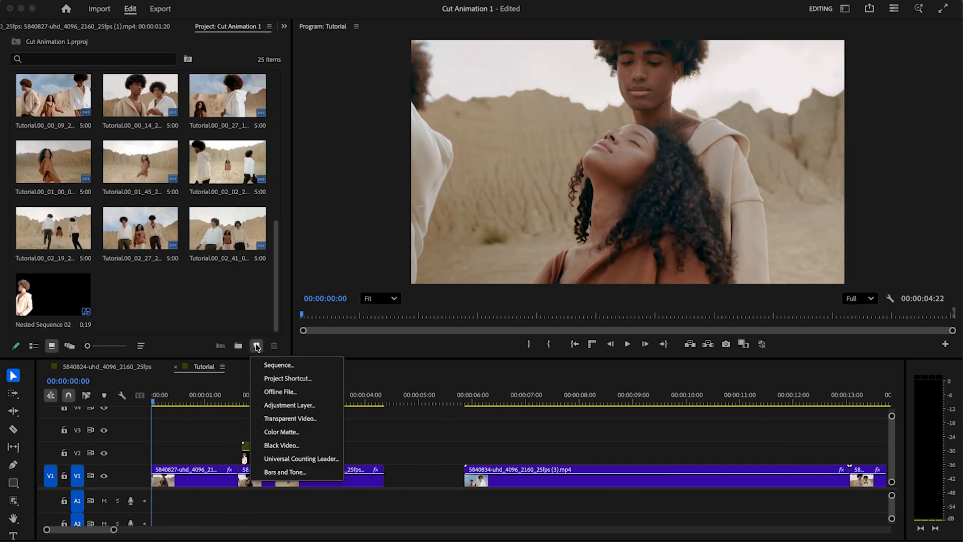
pyautogui.click(301, 405)
pyautogui.click(555, 334)
# Place the adjustment layer on V3 so it starts two frames before the cut at 00:00:02:10.
pyautogui.moveTo(295, 399); pyautogui.dragTo(276, 431)
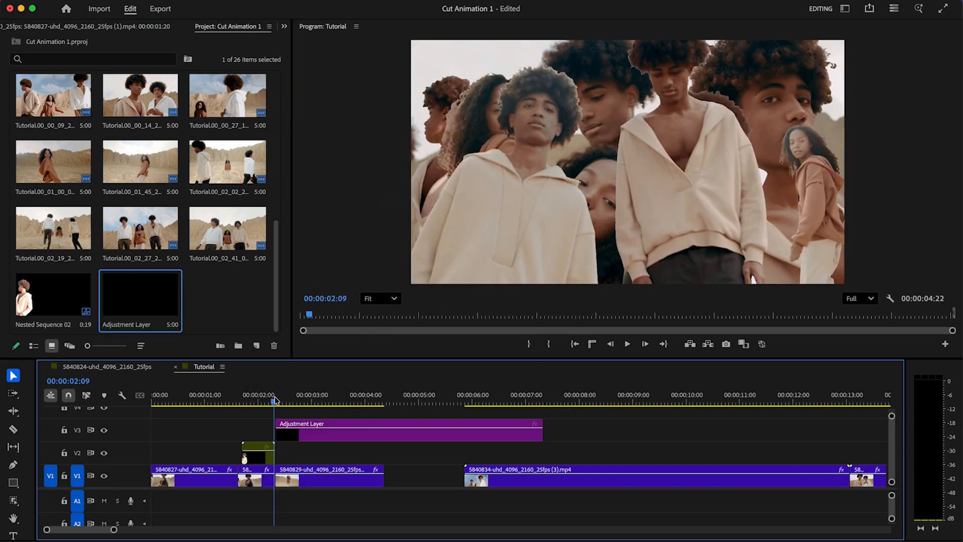
pyautogui.moveTo(114, 529); pyautogui.dragTo(91, 531)
pyautogui.press('Right')
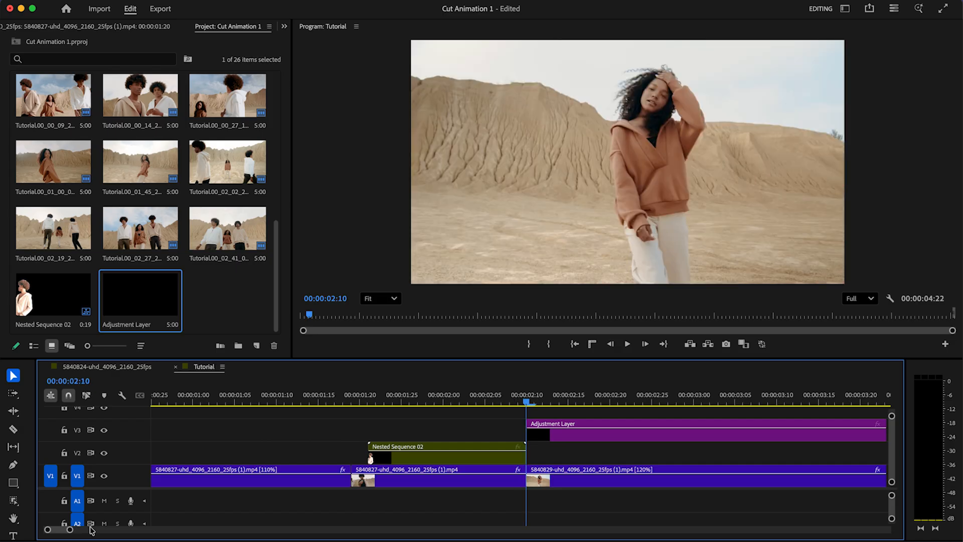
pyautogui.moveTo(548, 423); pyautogui.dragTo(515, 418)
# Cut the adjustment layer at 00:00:02:16 and delete the part after the cut.
pyautogui.press('Right')
pyautogui.press('Right')
pyautogui.press('Right')
pyautogui.press('Right')
pyautogui.press('Right')
pyautogui.press('Right')
pyautogui.click(576, 426)
pyautogui.press('v')
pyautogui.click(600, 435)
pyautogui.press('Delete')
pyautogui.click(284, 26)
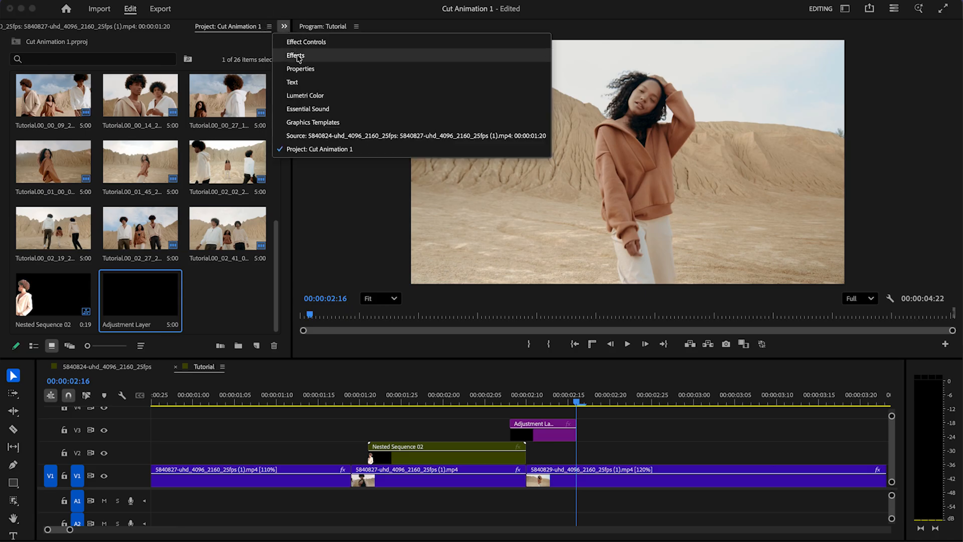
pyautogui.click(285, 73)
pyautogui.click(106, 45)
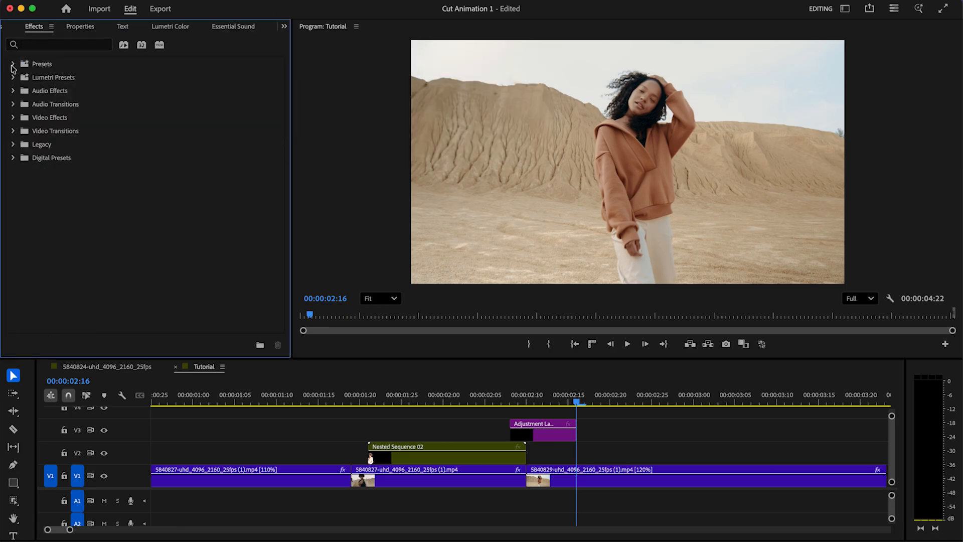
pyautogui.click(13, 64)
pyautogui.click(19, 171)
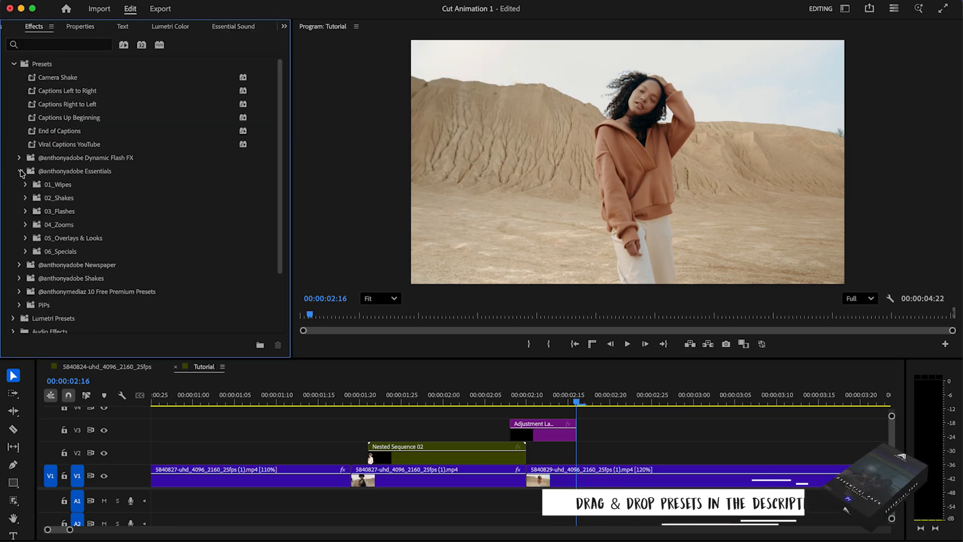
pyautogui.click(26, 198)
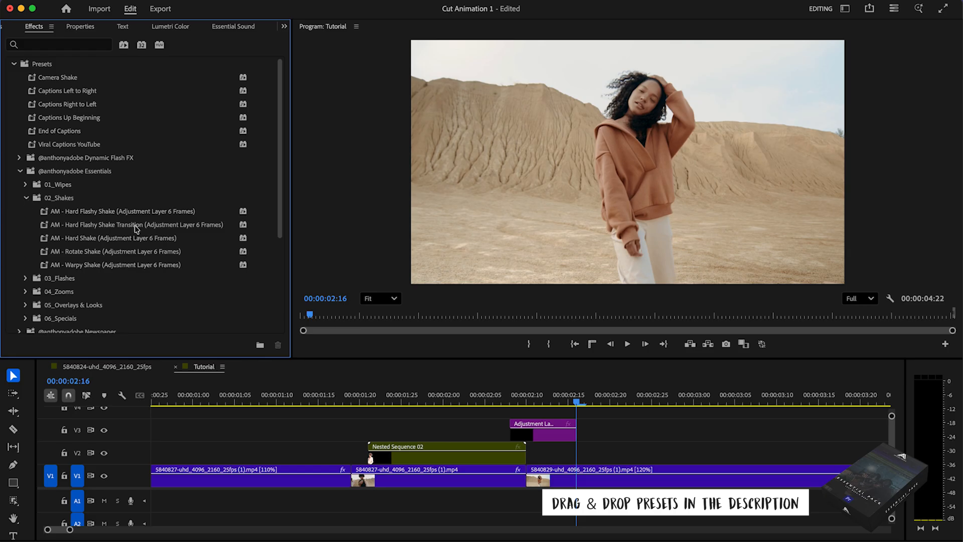
pyautogui.click(94, 227)
pyautogui.moveTo(150, 226); pyautogui.dragTo(556, 445)
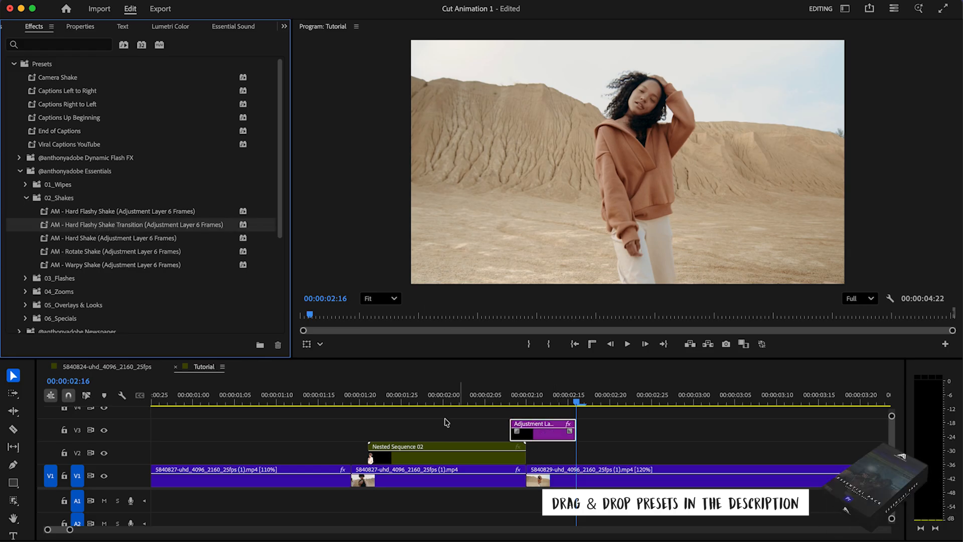
# Play back the freeze-frame animation and its shake transition into the following clip.
pyautogui.moveTo(337, 394); pyautogui.dragTo(87, 396)
pyautogui.press('space')
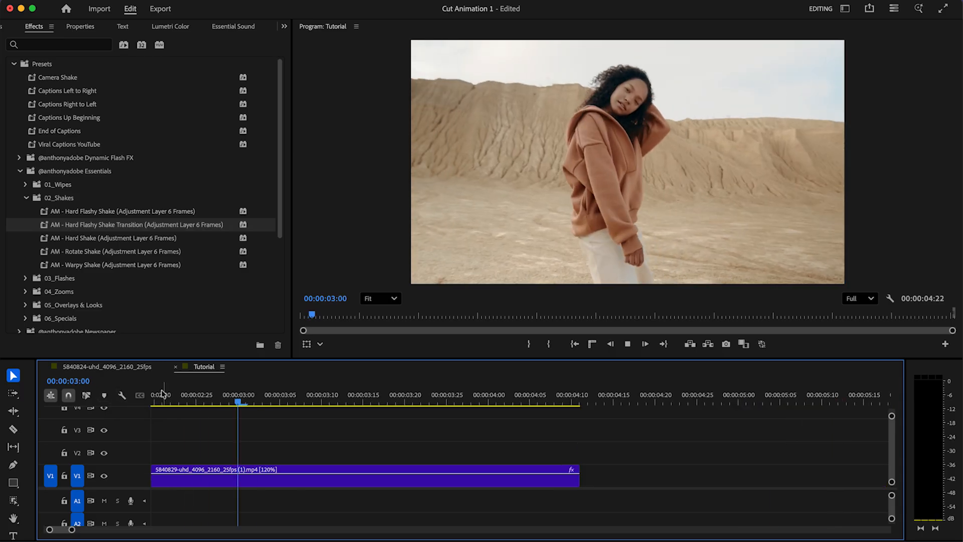
pyautogui.press('space')
# At 00:00:02:02, switch the Super 8 Film Burn overlay's blend mode to Normal and back to Screen to compare them.
pyautogui.moveTo(72, 530); pyautogui.dragTo(134, 534)
pyautogui.moveTo(807, 436); pyautogui.dragTo(222, 401)
pyautogui.click(222, 399)
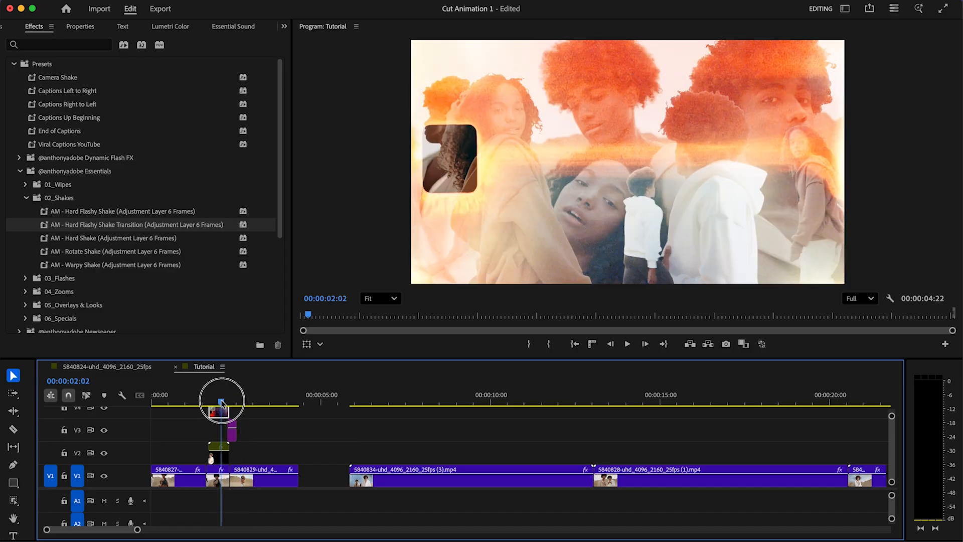
pyautogui.click(284, 26)
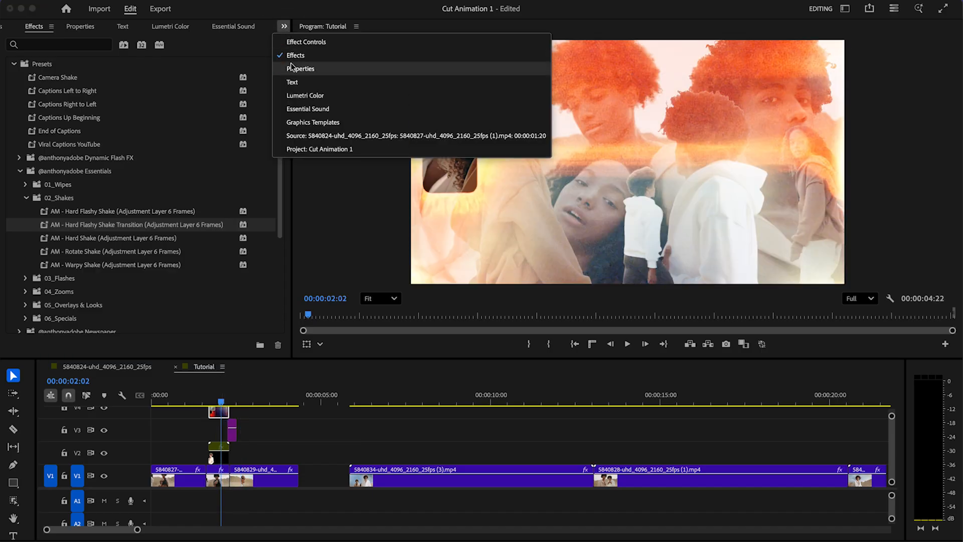
pyautogui.click(309, 38)
pyautogui.click(118, 252)
pyautogui.click(115, 250)
pyautogui.click(107, 250)
pyautogui.scroll(5, 149, 309)
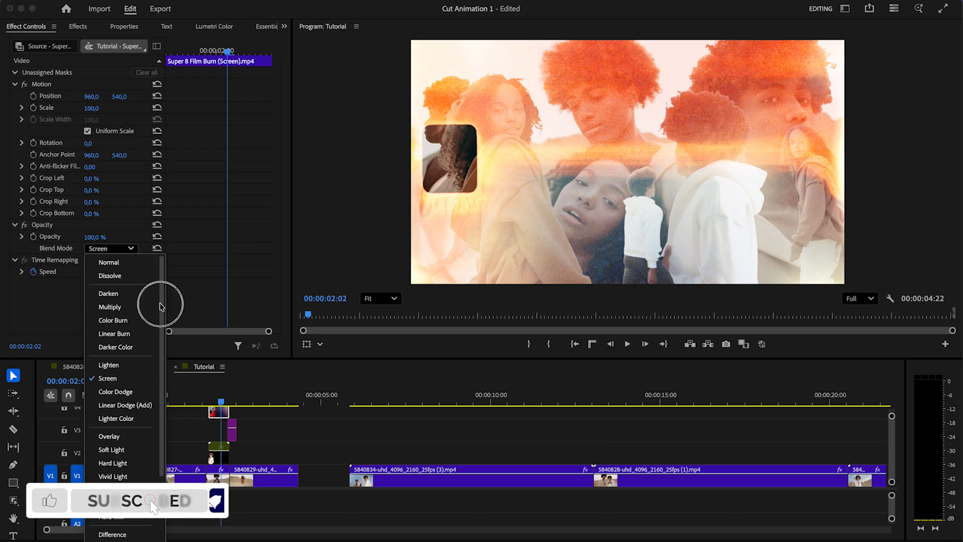
pyautogui.click(108, 260)
pyautogui.click(125, 248)
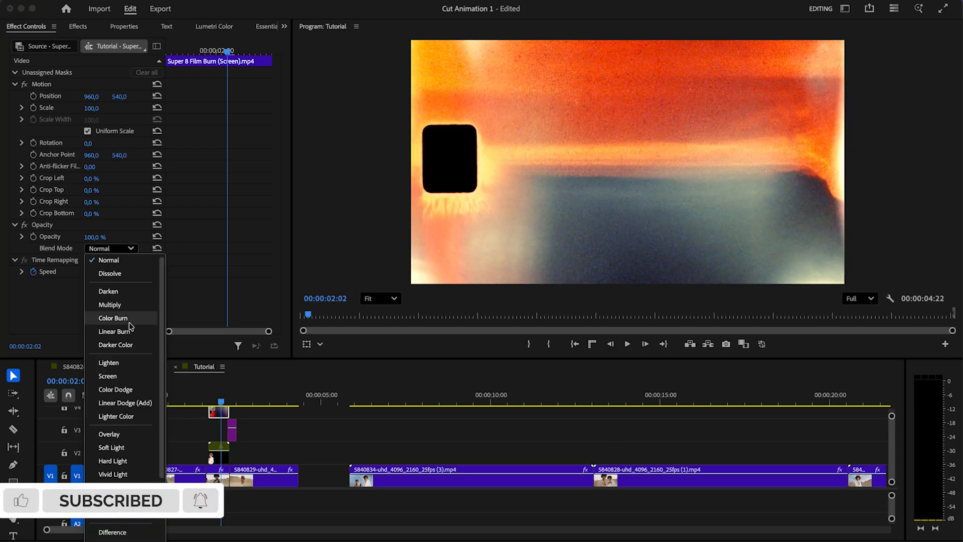
pyautogui.click(120, 375)
pyautogui.click(288, 441)
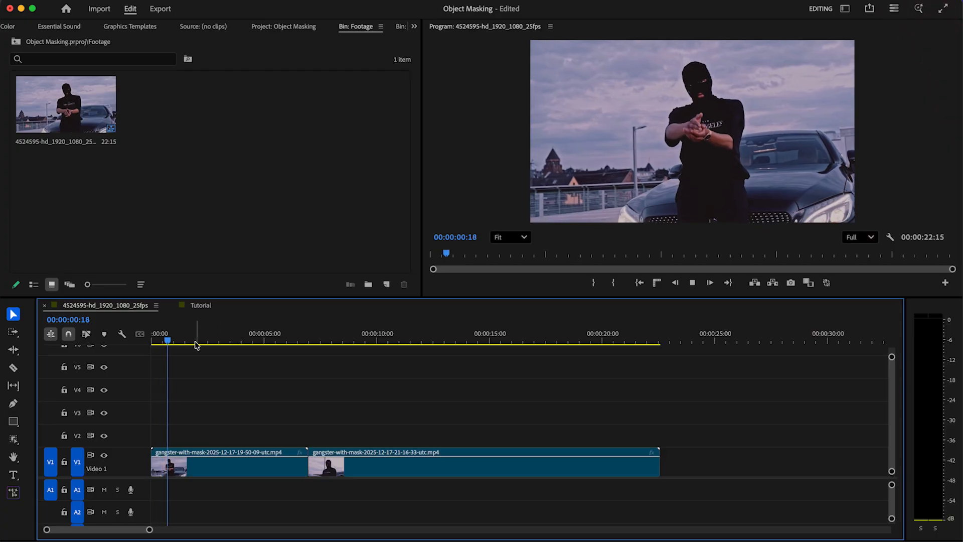
# Duplicate the first clip on V1 onto V2, directly above the original.
pyautogui.moveTo(195, 345)
pyautogui.mouseDown()
pyautogui.moveTo(280, 350)
pyautogui.moveTo(173, 354)
pyautogui.moveTo(194, 359)
pyautogui.mouseUp()
pyautogui.click(229, 472)
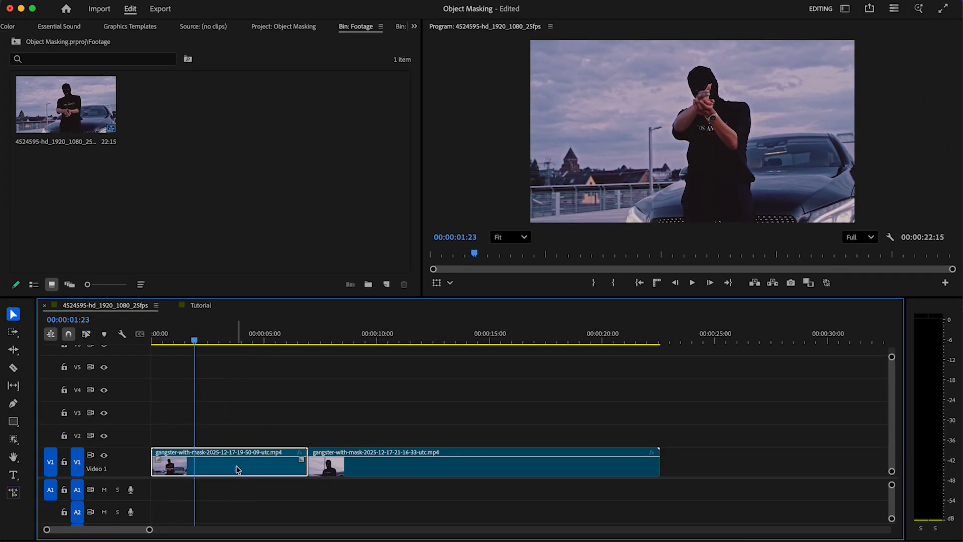
pyautogui.moveTo(236, 469); pyautogui.dragTo(224, 442)
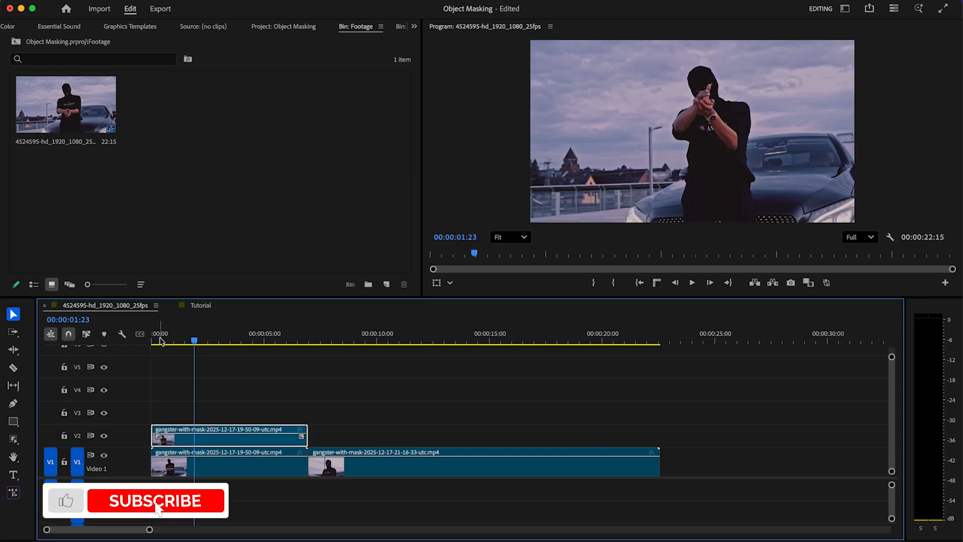
# Mask the man in the V2 clip with the object mask tool at the first frame.
pyautogui.press('Home')
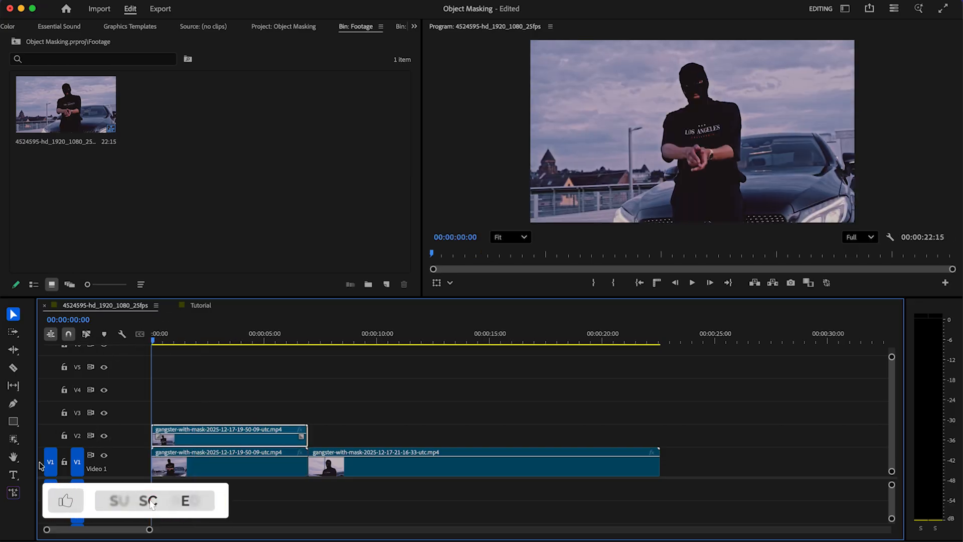
pyautogui.click(13, 439)
pyautogui.click(704, 144)
pyautogui.click(704, 144)
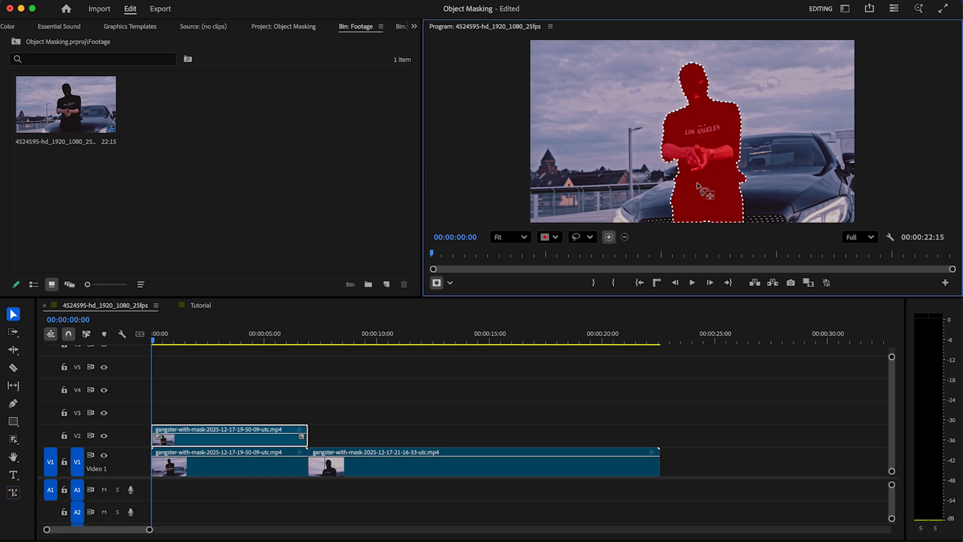
# Track the object mask forward through the whole V2 clip and assign the unassigned mask to the clip's Opacity.
pyautogui.click(414, 27)
pyautogui.click(434, 42)
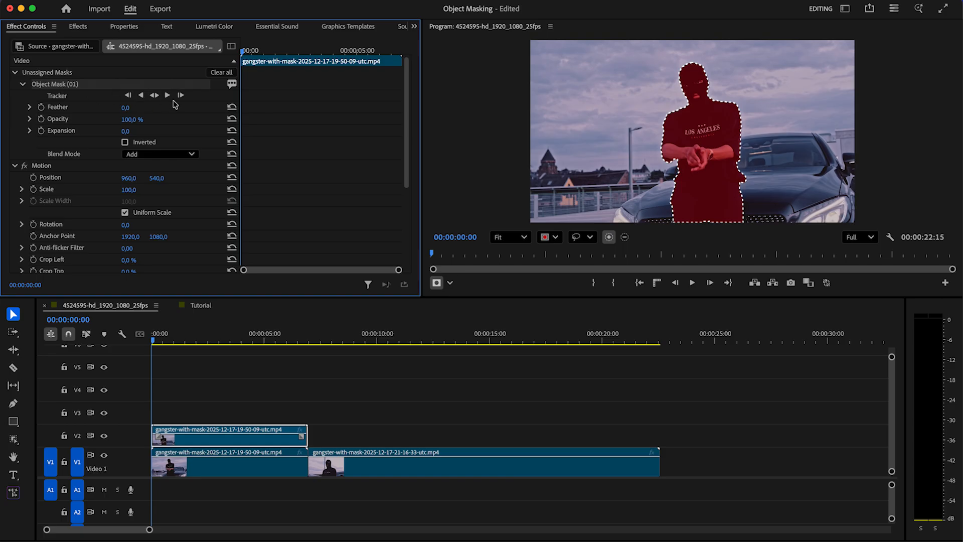
pyautogui.click(168, 95)
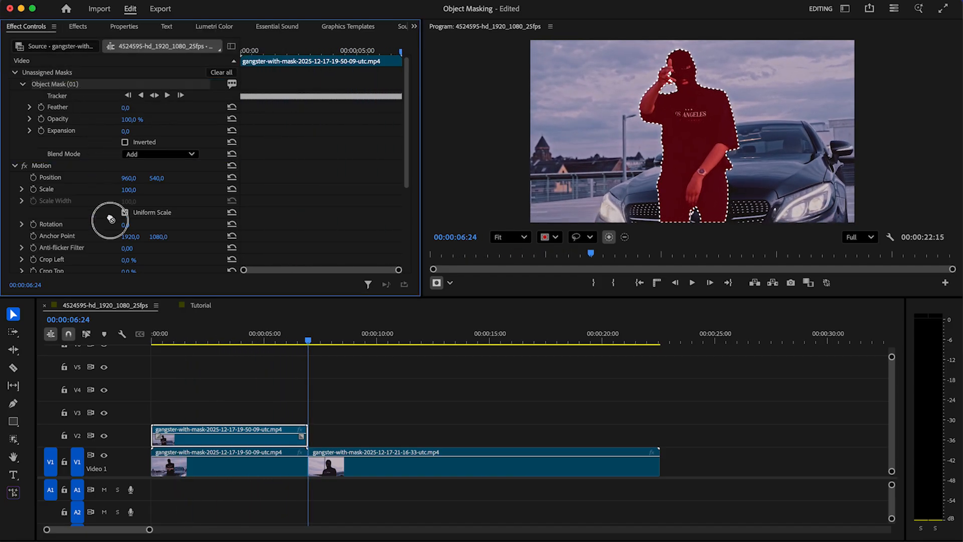
pyautogui.scroll(-5, 105, 251)
pyautogui.moveTo(68, 196); pyautogui.dragTo(68, 199)
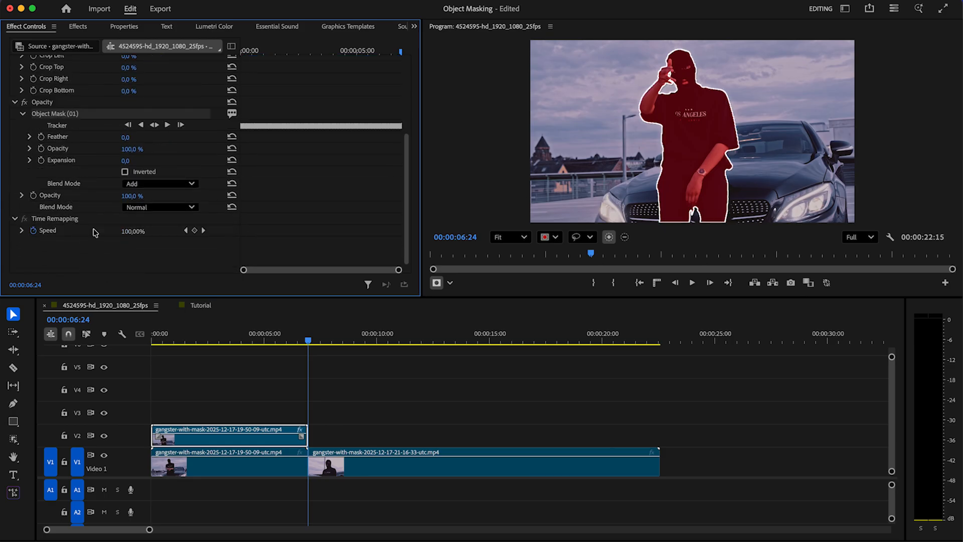
# Hide track V1 temporarily, check the masked cutout at several moments of the clip, and show V1 again.
pyautogui.click(224, 338)
pyautogui.click(105, 456)
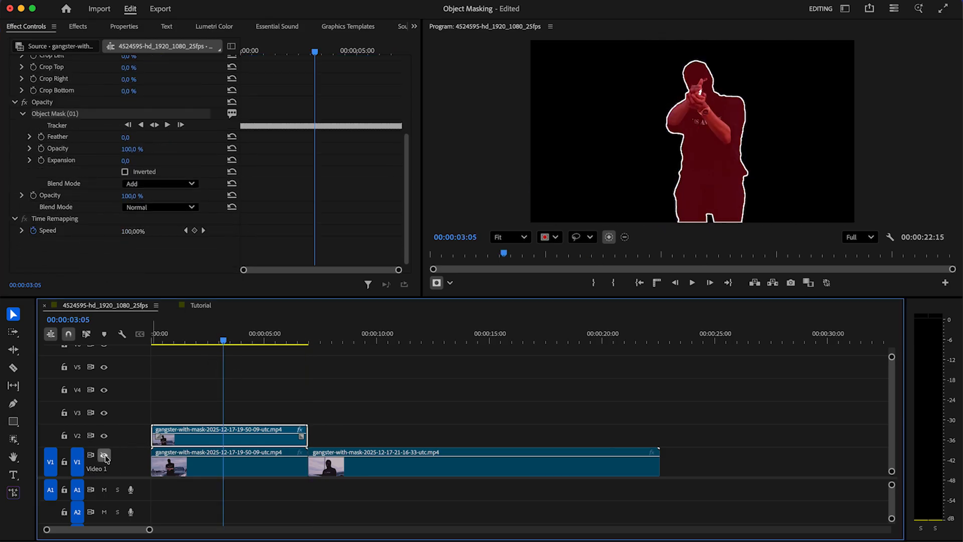
pyautogui.click(291, 398)
pyautogui.moveTo(166, 341); pyautogui.dragTo(200, 342)
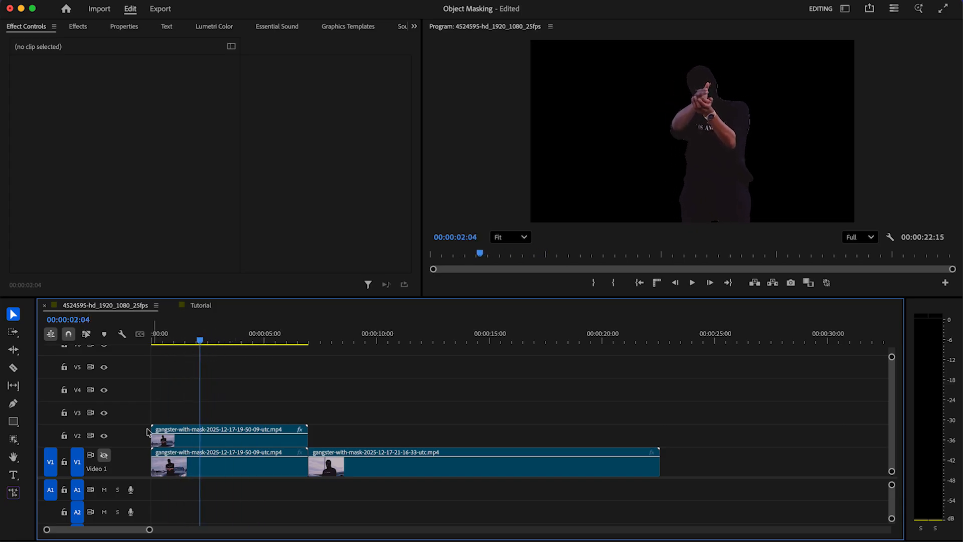
pyautogui.click(104, 455)
# Nest the masked clip on V2 into its own sequence with the default name.
pyautogui.click(189, 444)
pyautogui.hotkey('shift', 'n')
pyautogui.press('Return')
pyautogui.click(224, 444)
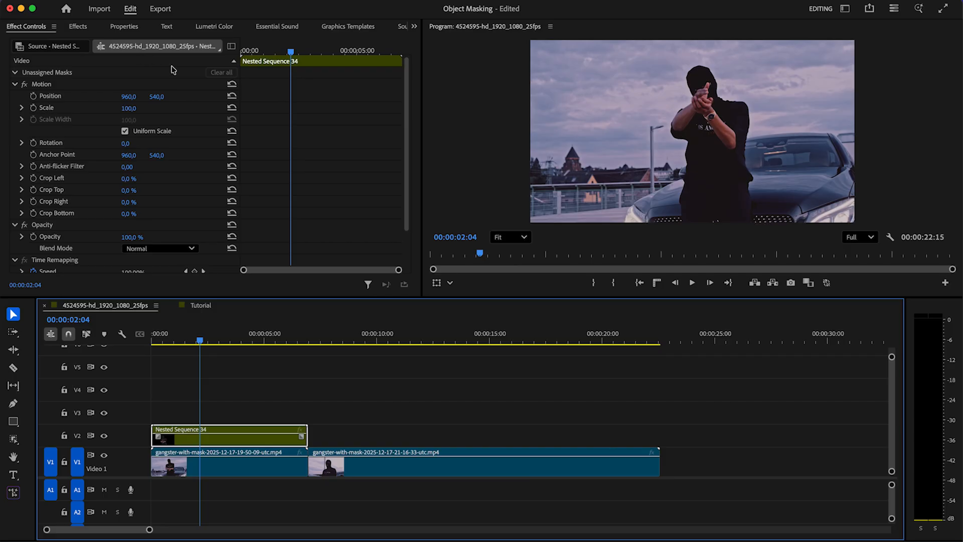
# Search the effects for "transform" and apply the Transform effect to the nested sequence on V2.
pyautogui.click(78, 26)
pyautogui.write('transform')
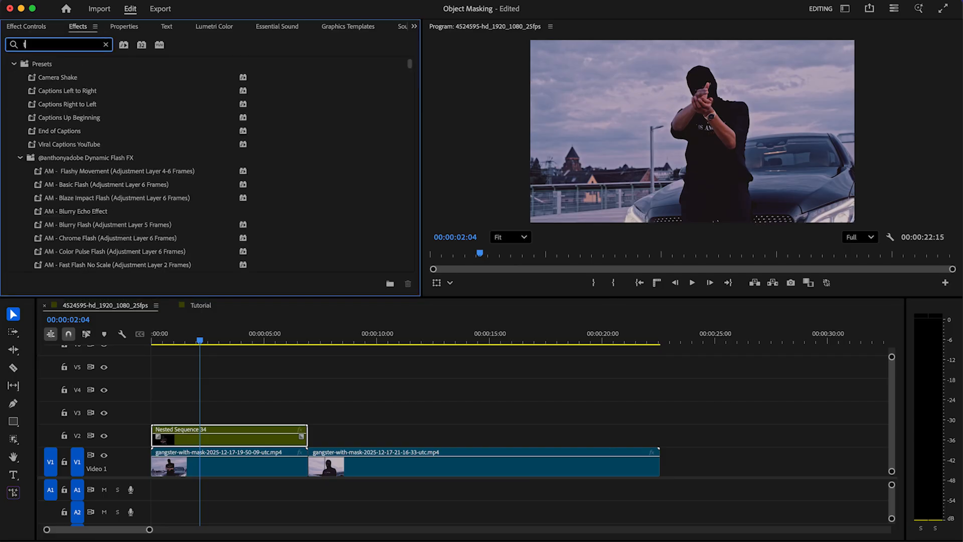
pyautogui.moveTo(409, 141); pyautogui.dragTo(395, 199)
pyautogui.moveTo(276, 374); pyautogui.dragTo(248, 436)
# Trim the start of the nested sequence on V2 to 00:00:00:09 and play back the result.
pyautogui.click(415, 25)
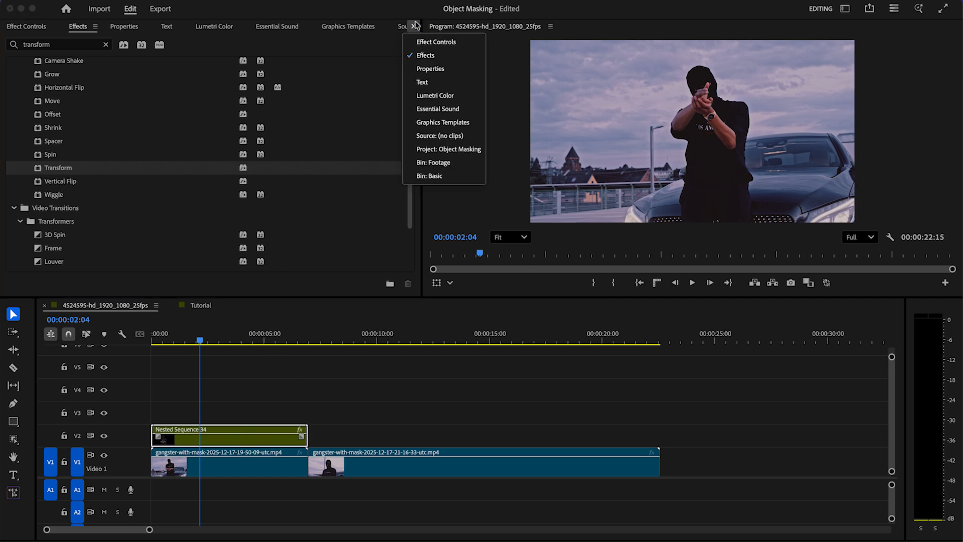
pyautogui.click(436, 162)
pyautogui.click(159, 337)
pyautogui.press('space')
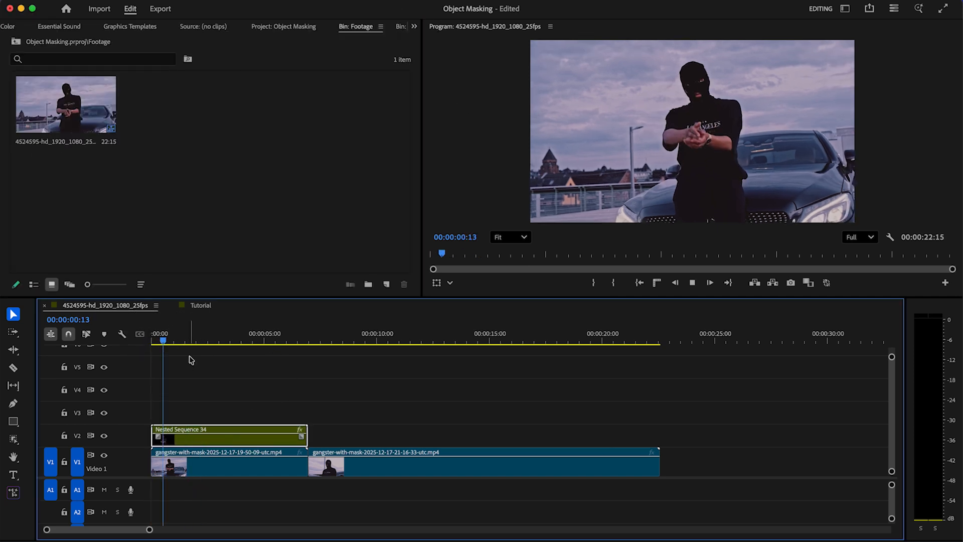
pyautogui.click(159, 341)
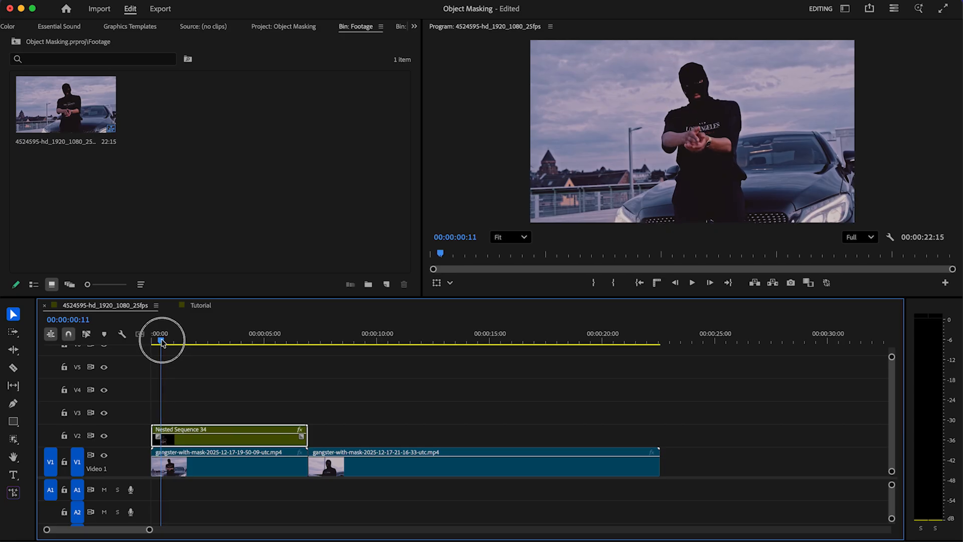
pyautogui.moveTo(155, 427); pyautogui.dragTo(161, 427)
pyautogui.press('space')
pyautogui.press('space')
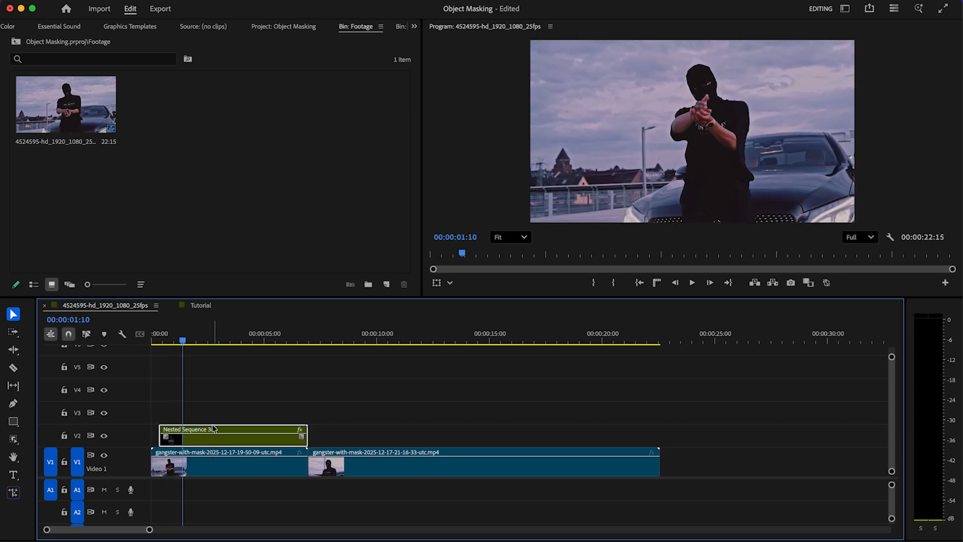
# Add Transform Position and Scale keyframes with the default values at the nested clip's first frame, 00:00:00:09.
pyautogui.click(414, 28)
pyautogui.click(430, 40)
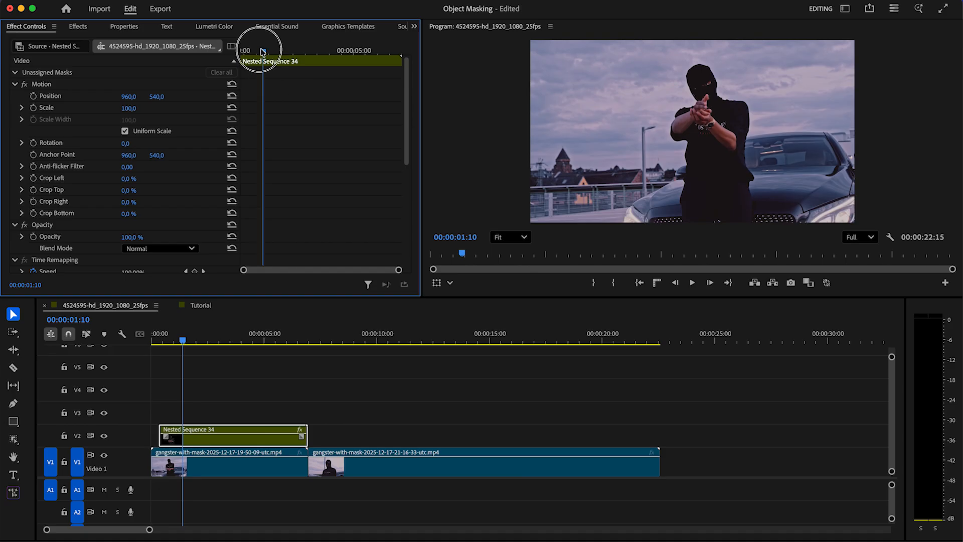
pyautogui.moveTo(267, 52); pyautogui.dragTo(242, 52)
pyautogui.moveTo(410, 131); pyautogui.dragTo(386, 233)
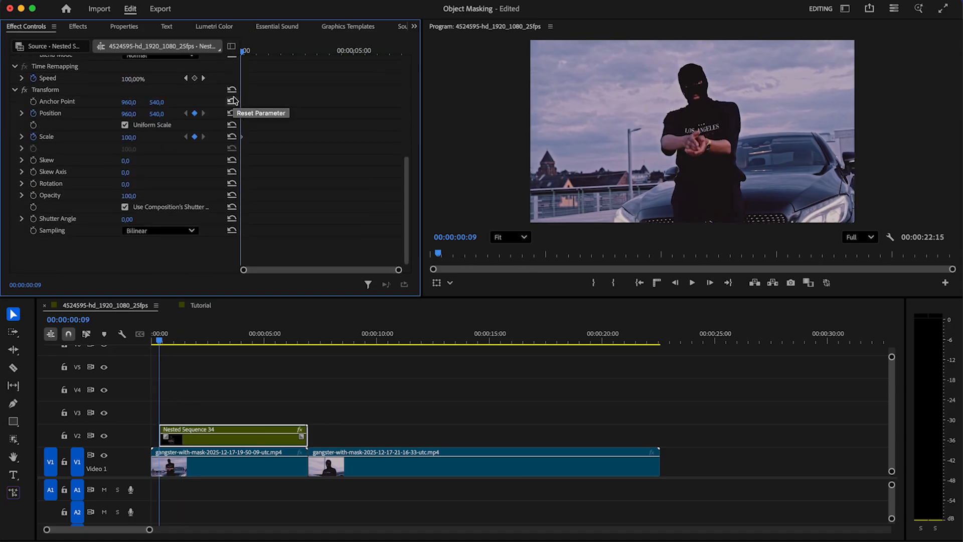
# At 00:00:01:06, keyframe Transform Position at 316, 565 and Scale at 96, and set the anchor point's Y value to 538.
pyautogui.press('space')
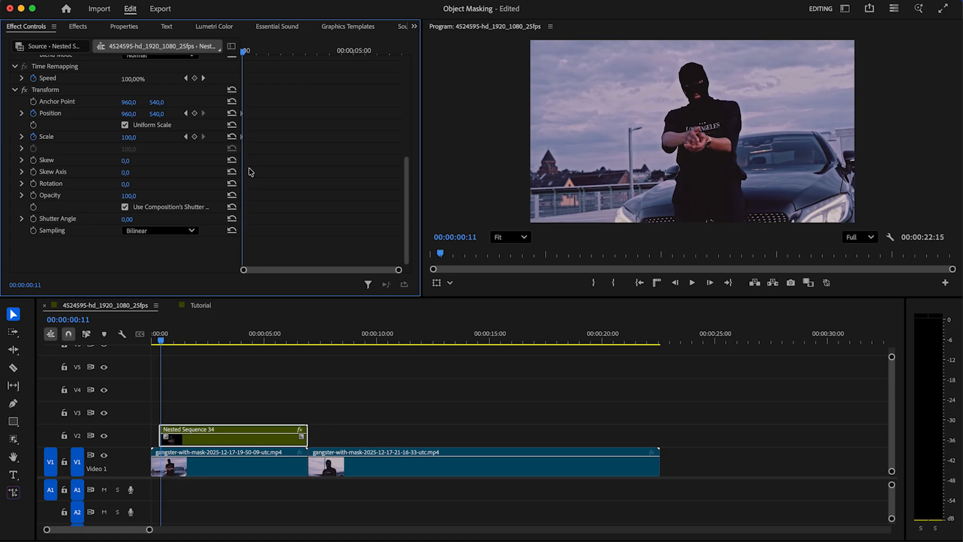
pyautogui.click(195, 113)
pyautogui.click(195, 136)
pyautogui.moveTo(129, 114); pyautogui.dragTo(158, 113)
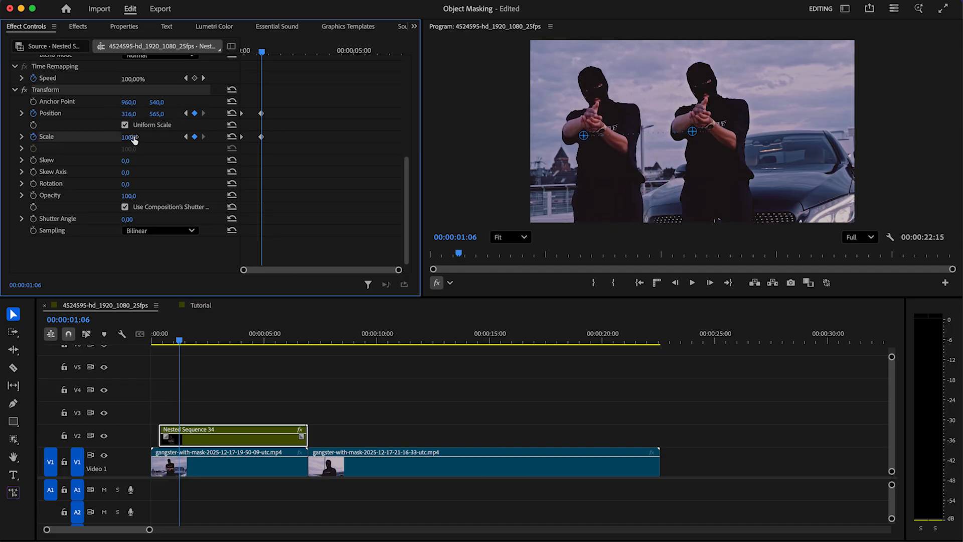
pyautogui.moveTo(133, 139); pyautogui.dragTo(132, 137)
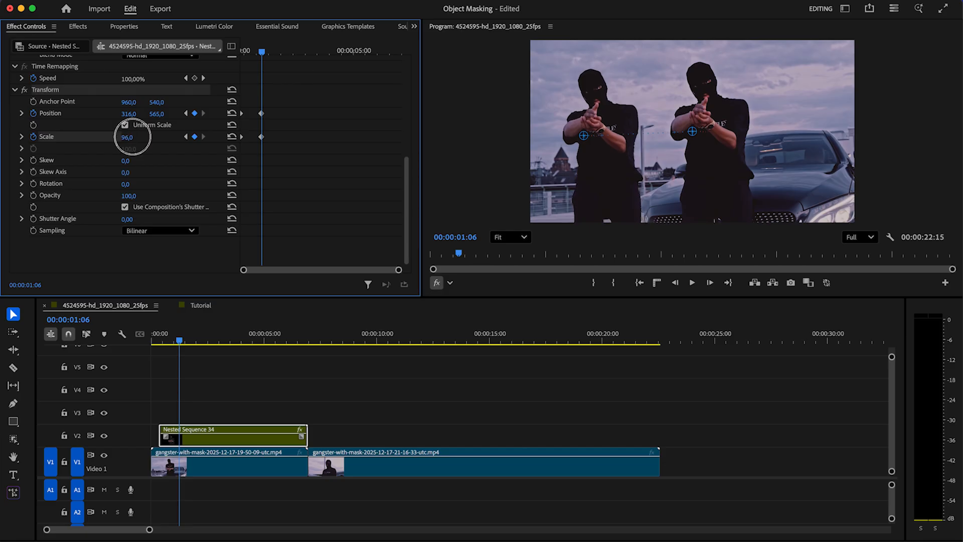
pyautogui.moveTo(161, 105); pyautogui.dragTo(161, 102)
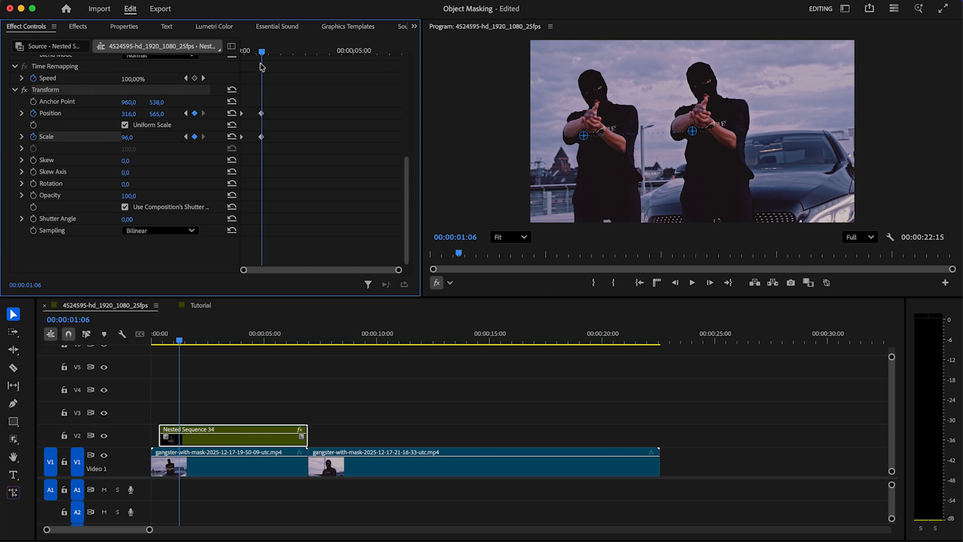
# Shift the second Position and Scale keyframes a few frames earlier and play back the faster movement.
pyautogui.moveTo(264, 51); pyautogui.dragTo(274, 70)
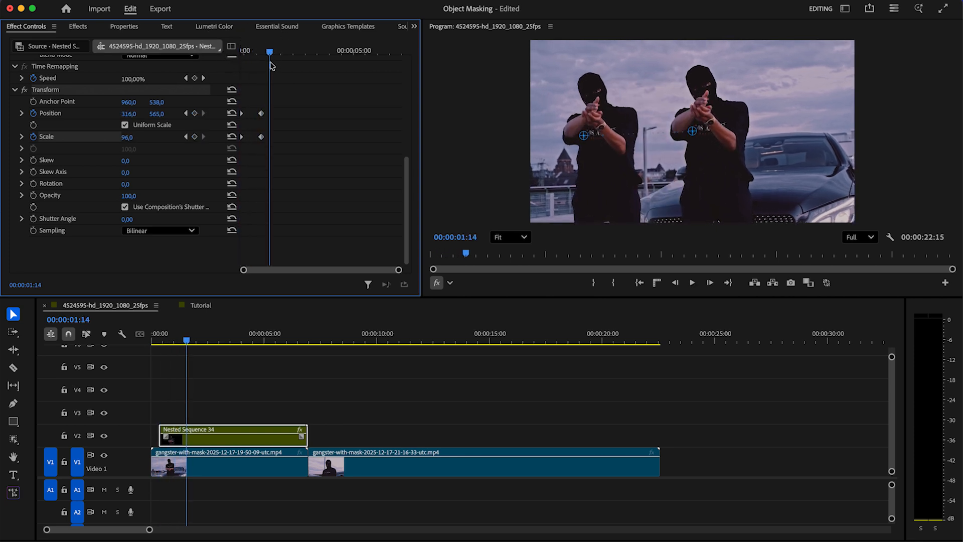
pyautogui.moveTo(275, 112)
pyautogui.mouseDown()
pyautogui.moveTo(254, 144)
pyautogui.moveTo(257, 112)
pyautogui.mouseUp()
pyautogui.moveTo(260, 49); pyautogui.dragTo(231, 48)
pyautogui.press('space')
pyautogui.press('space')
pyautogui.moveTo(271, 54); pyautogui.dragTo(233, 49)
pyautogui.press('space')
pyautogui.press('space')
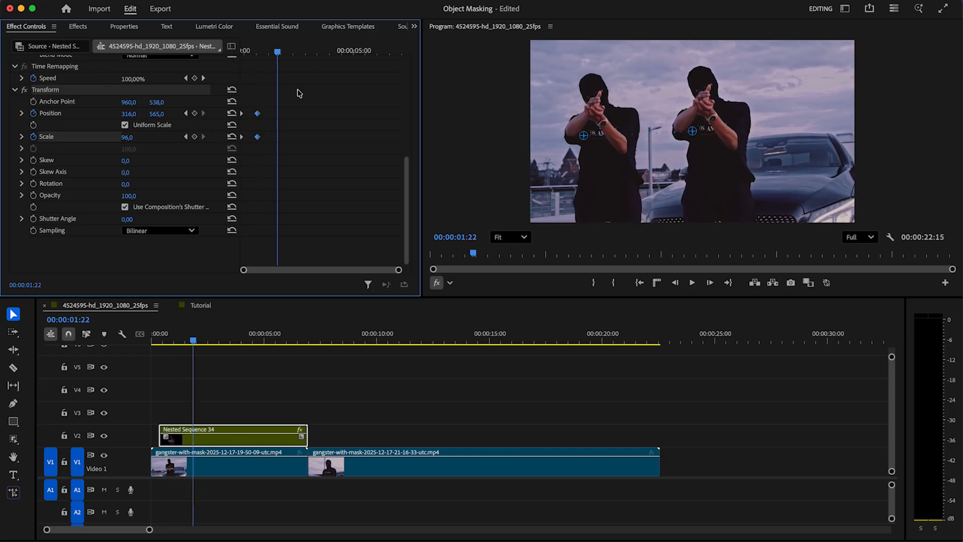
# Add Transform Position and Scale keyframes at 00:00:01:20 that hold the current values.
pyautogui.press('Left')
pyautogui.press('Left')
pyautogui.click(195, 113)
pyautogui.click(194, 137)
# At 00:00:02:06, add Transform keyframes with Position reset to 960, 540 and Scale to 100, and play back the clone's return.
pyautogui.press('Right')
pyautogui.press('Right')
pyautogui.press('Right')
pyautogui.press('Right')
pyautogui.press('Right')
pyautogui.press('Right')
pyautogui.press('Right')
pyautogui.press('Right')
pyautogui.press('Right')
pyautogui.press('Right')
pyautogui.press('Right')
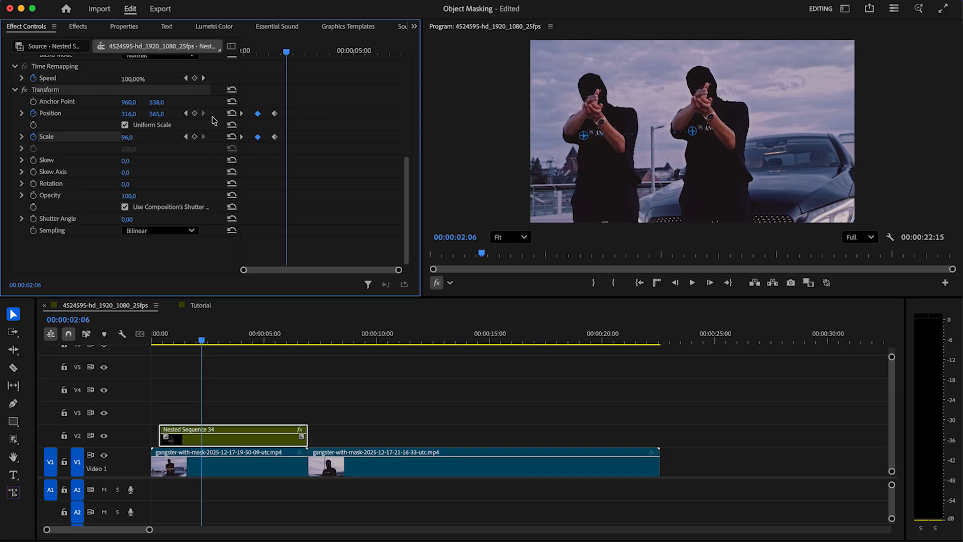
pyautogui.click(231, 113)
pyautogui.click(232, 137)
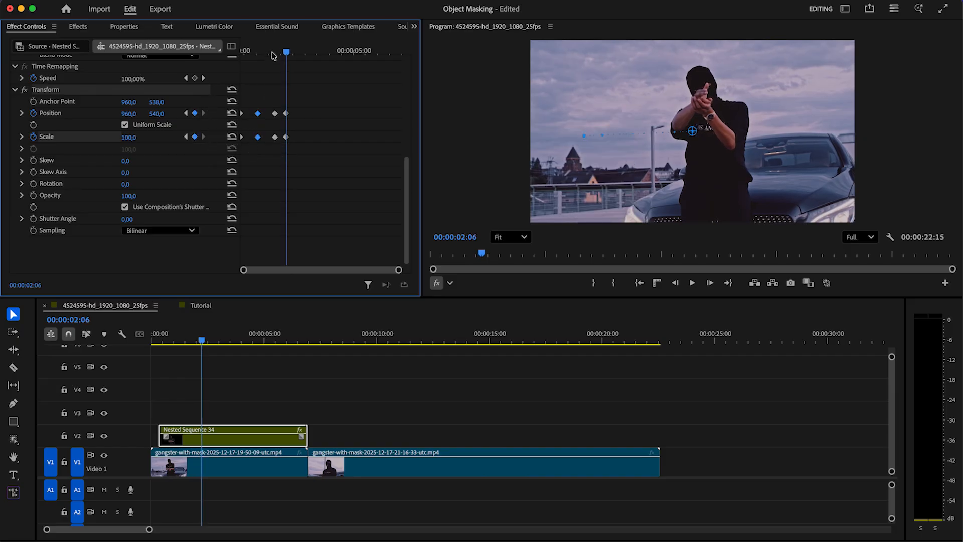
pyautogui.moveTo(272, 52); pyautogui.dragTo(221, 55)
pyautogui.press('space')
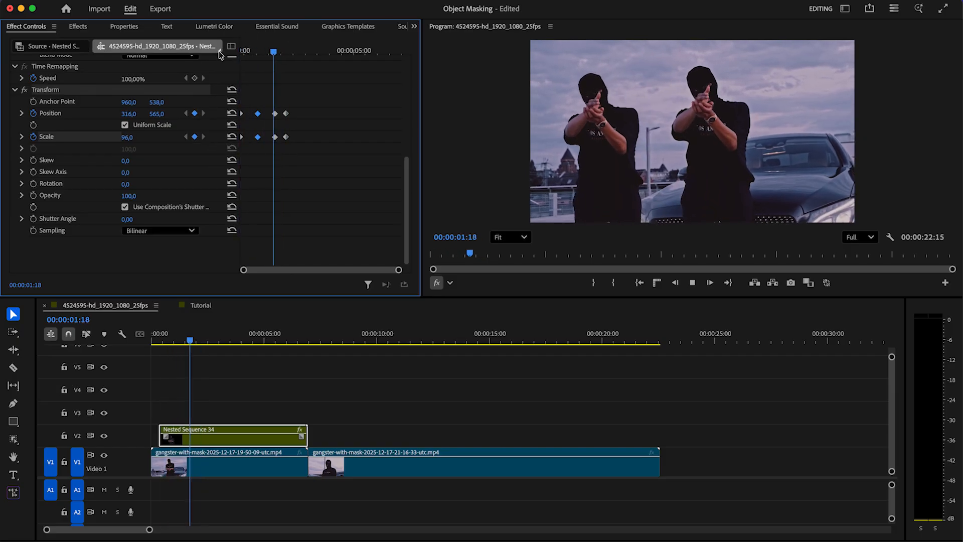
pyautogui.press('space')
# Apply Ease In and Ease Out temporal interpolation to all the Transform Position and Scale keyframes and play back the motion.
pyautogui.moveTo(306, 103); pyautogui.dragTo(215, 170)
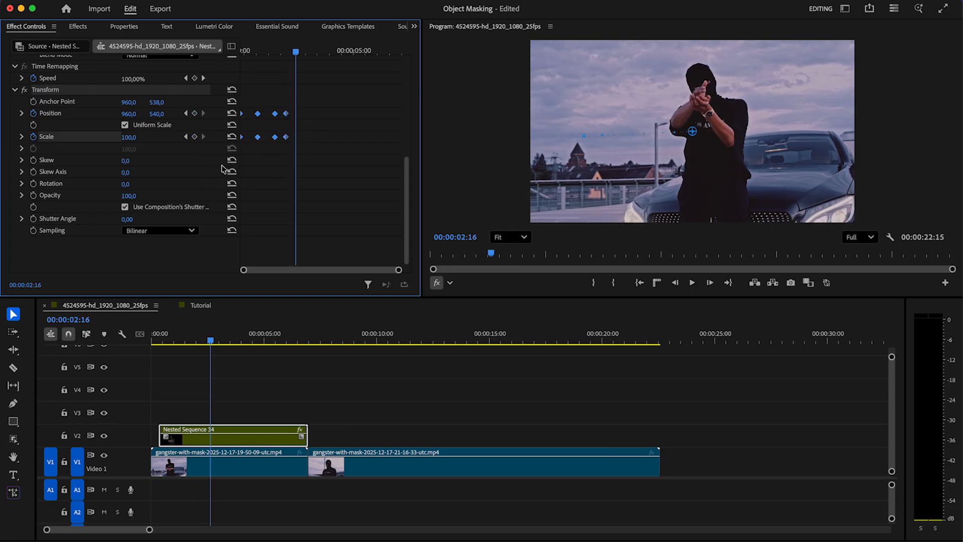
pyautogui.rightClick(289, 139)
pyautogui.moveTo(381, 247)
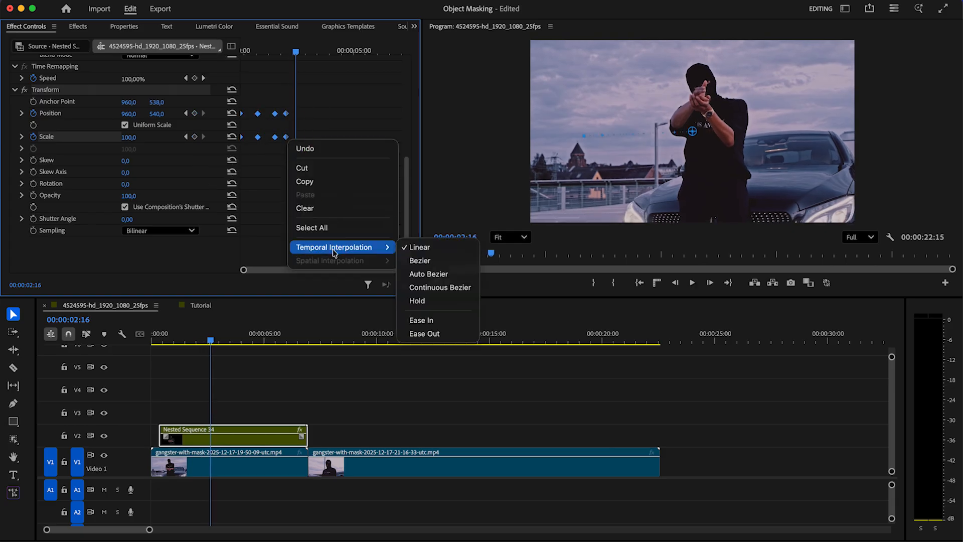
pyautogui.click(437, 325)
pyautogui.moveTo(268, 51); pyautogui.dragTo(214, 55)
pyautogui.press('space')
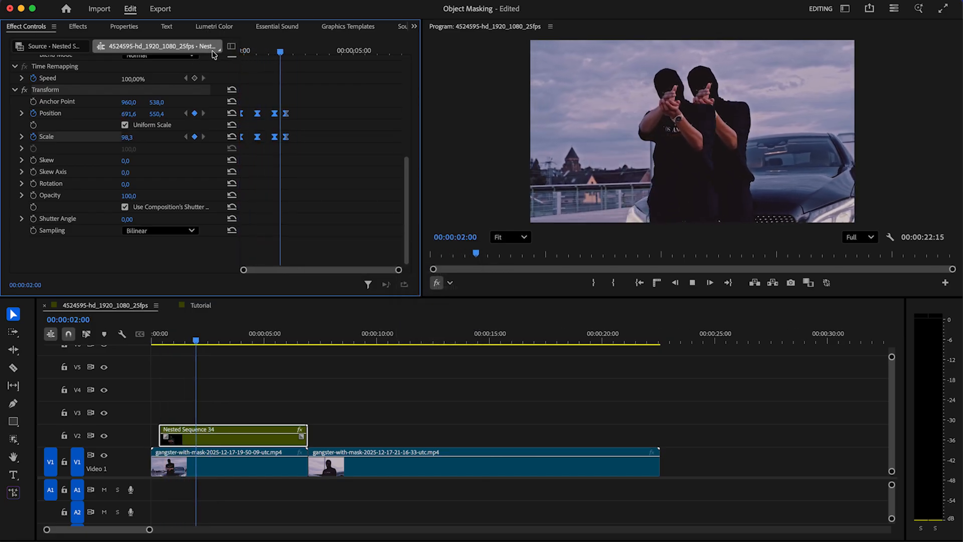
pyautogui.press('space')
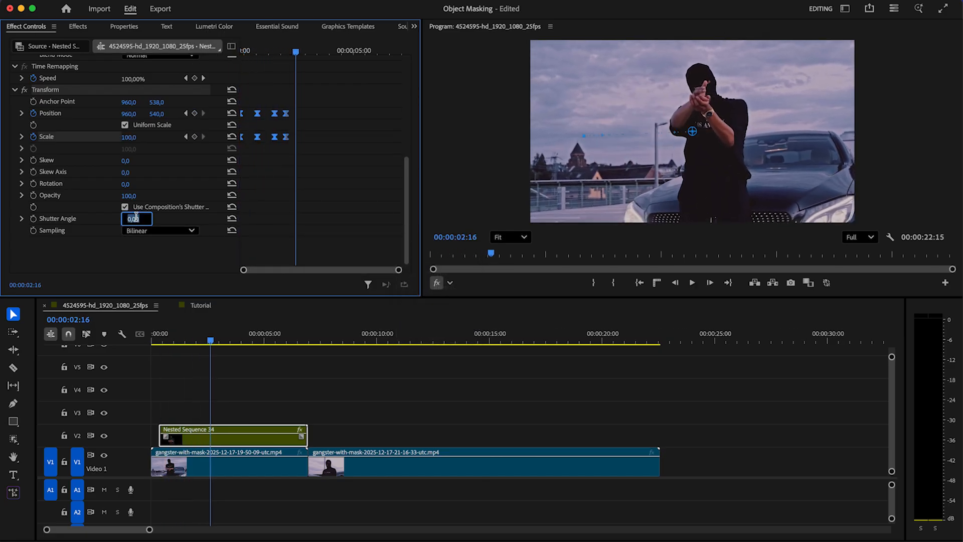
# Set the Transform effect's shutter angle to 180 and play back the motion blur on the clone.
pyautogui.click(106, 275)
pyautogui.moveTo(261, 48); pyautogui.dragTo(245, 48)
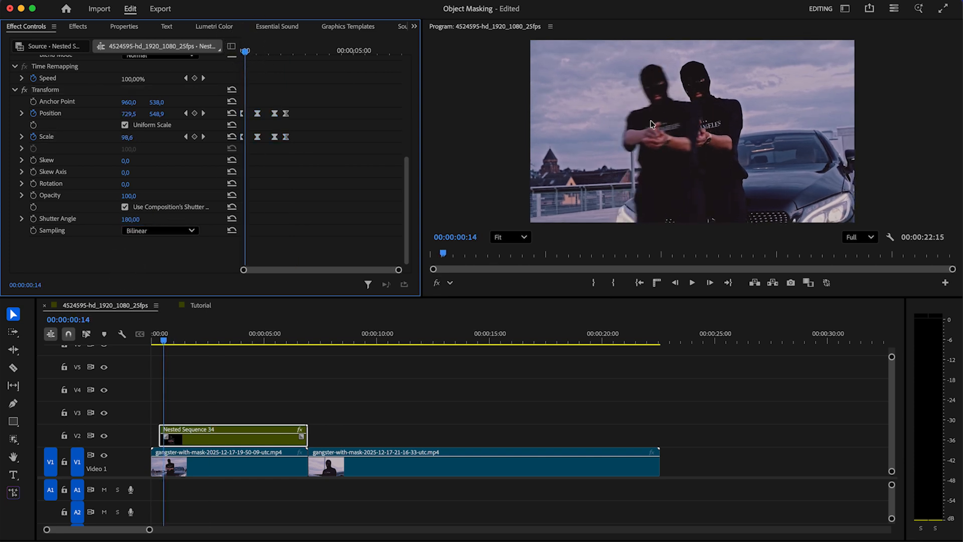
pyautogui.press('space')
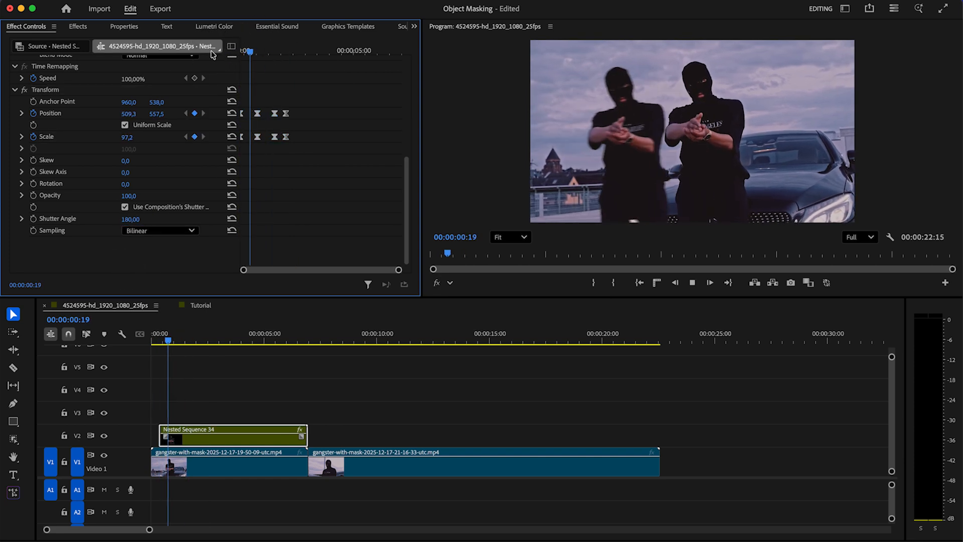
pyautogui.press('space')
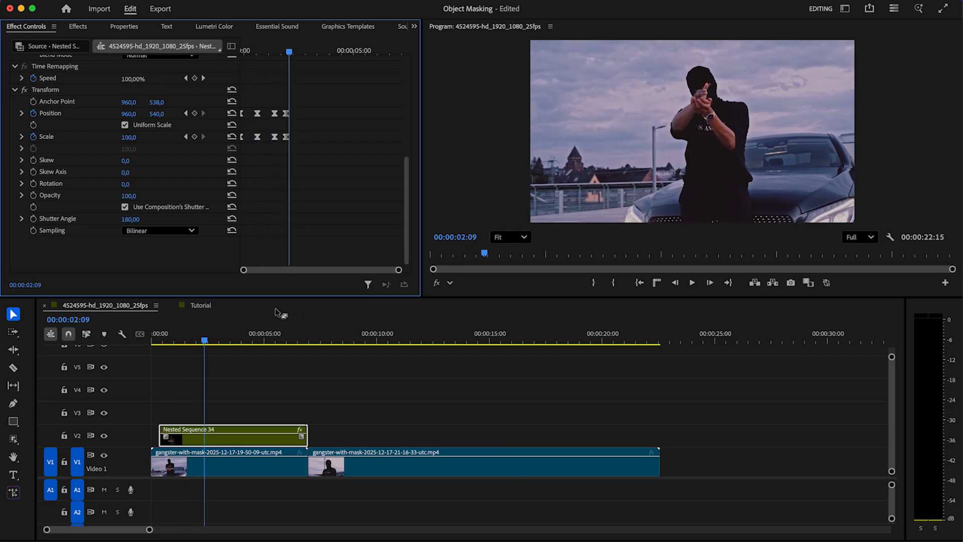
# Cut the nested clip and the V1 clip below it at 00:00:02:06 and delete the parts after the cut.
pyautogui.moveTo(199, 341); pyautogui.dragTo(177, 341)
pyautogui.press('space')
pyautogui.press('space')
pyautogui.press('Left')
pyautogui.press('Left')
pyautogui.press('Right')
pyautogui.press('Right')
pyautogui.press('Right')
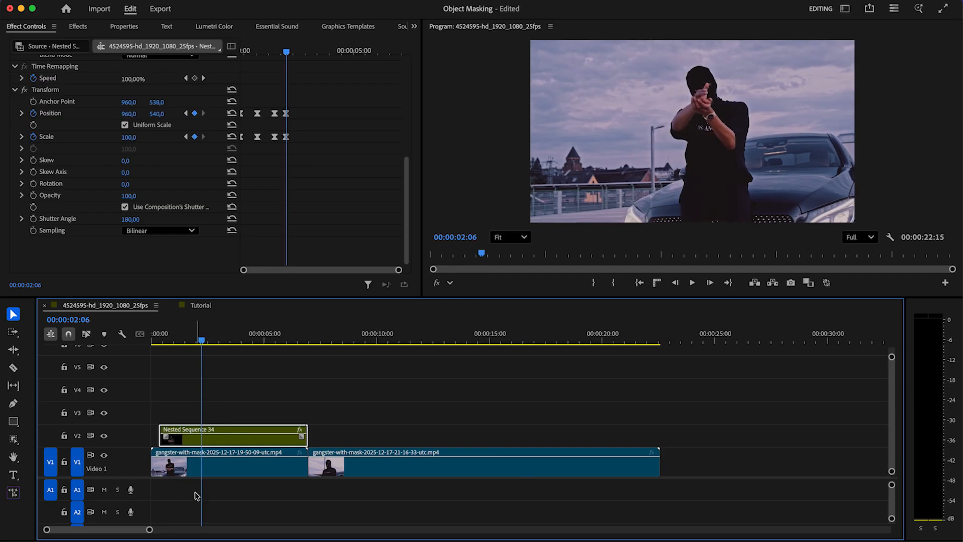
pyautogui.press('c')
pyautogui.click(202, 456)
pyautogui.click(202, 436)
pyautogui.press('v')
pyautogui.moveTo(251, 406); pyautogui.dragTo(268, 480)
pyautogui.press('Delete')
# Move the second masked-man clip up against the cut at 00:00:02:06 and play back the clone effect into it.
pyautogui.moveTo(357, 470); pyautogui.dragTo(253, 465)
pyautogui.moveTo(203, 330); pyautogui.dragTo(186, 334)
pyautogui.press('space')
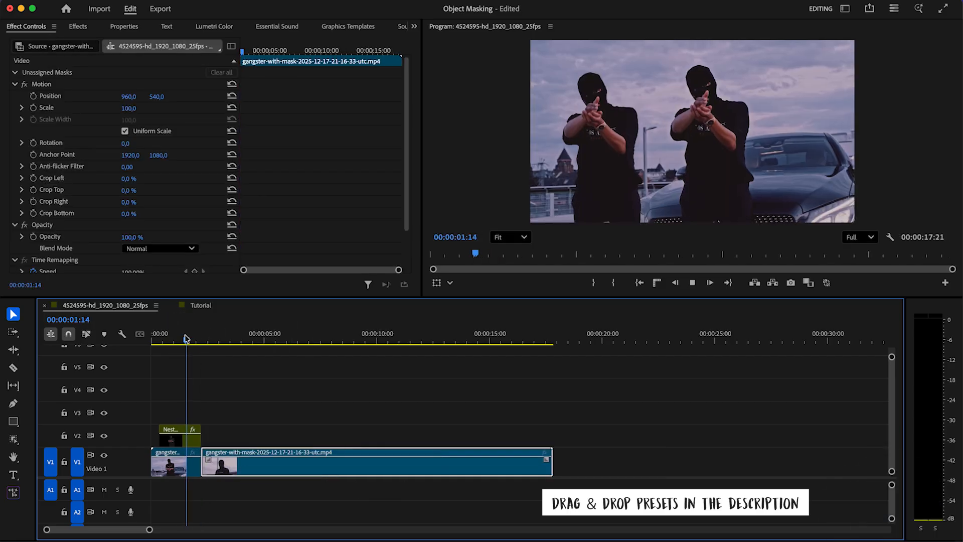
pyautogui.press('space')
# Create a 1920 × 1080 adjustment layer at 25 fps with square pixels in the Footage bin.
pyautogui.moveTo(149, 530); pyautogui.dragTo(86, 529)
pyautogui.click(412, 26)
pyautogui.click(429, 162)
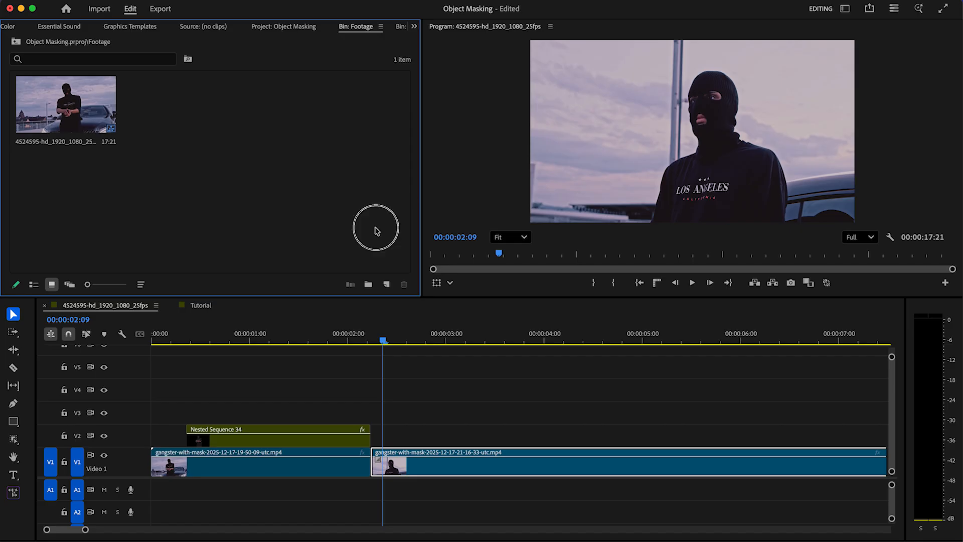
pyautogui.click(387, 284)
pyautogui.click(420, 344)
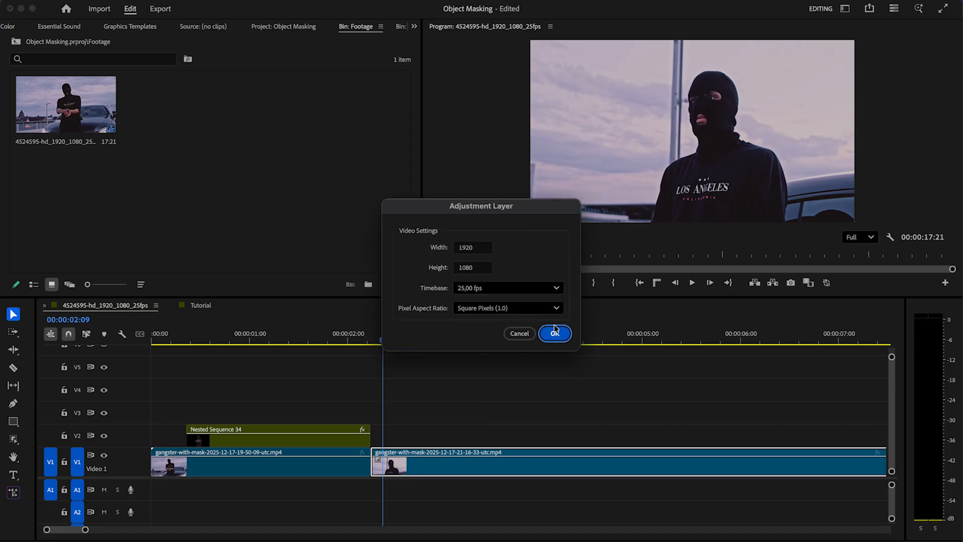
pyautogui.click(556, 331)
# Place the adjustment layer on V3 so that it starts two frames before the cut between the two clips.
pyautogui.moveTo(339, 316); pyautogui.dragTo(419, 434)
pyautogui.moveTo(386, 341); pyautogui.dragTo(370, 342)
pyautogui.press('Left')
pyautogui.press('Left')
pyautogui.moveTo(448, 444); pyautogui.dragTo(393, 418)
# Split the adjustment layer at 00:00:02:12 and delete the part after it.
pyautogui.press('Right')
pyautogui.press('Right')
pyautogui.press('Right')
pyautogui.press('Right')
pyautogui.press('Right')
pyautogui.press('Right')
pyautogui.press('Right')
pyautogui.press('Right')
pyautogui.press('c')
pyautogui.click(394, 418)
pyautogui.press('v')
pyautogui.click(409, 421)
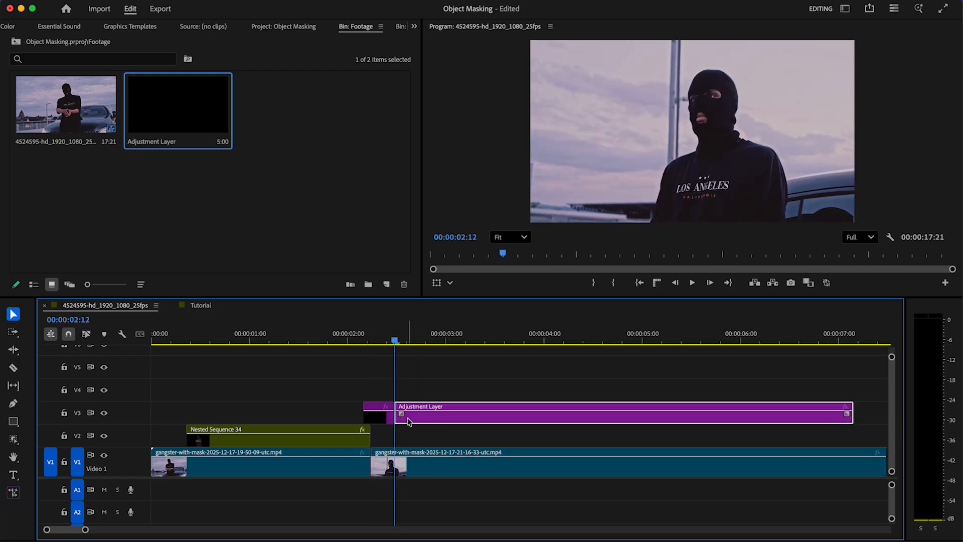
pyautogui.press('Delete')
# Apply the preset "AM - Hard Flashy Shake Transition (Adjustment Layer 6 Frames)" to the short adjustment layer over the cut.
pyautogui.click(414, 26)
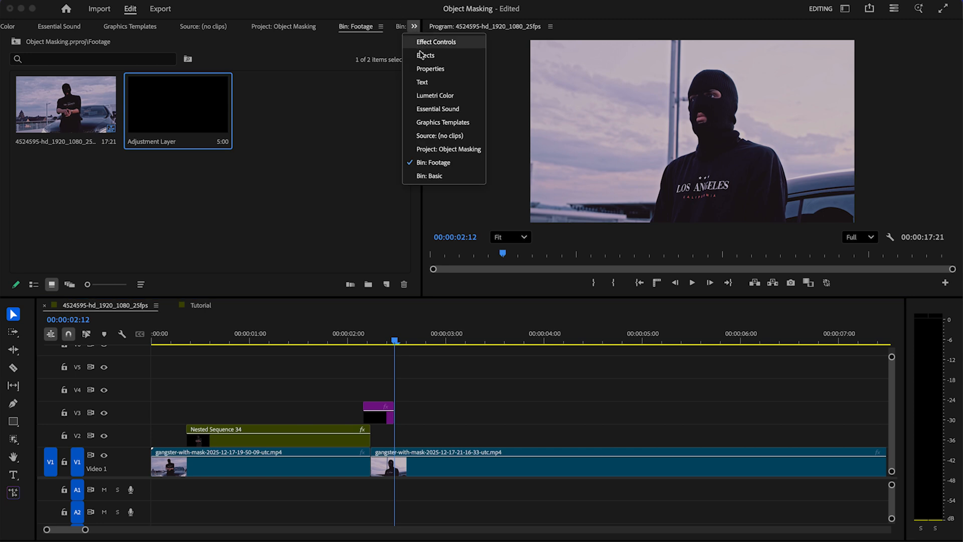
pyautogui.click(432, 55)
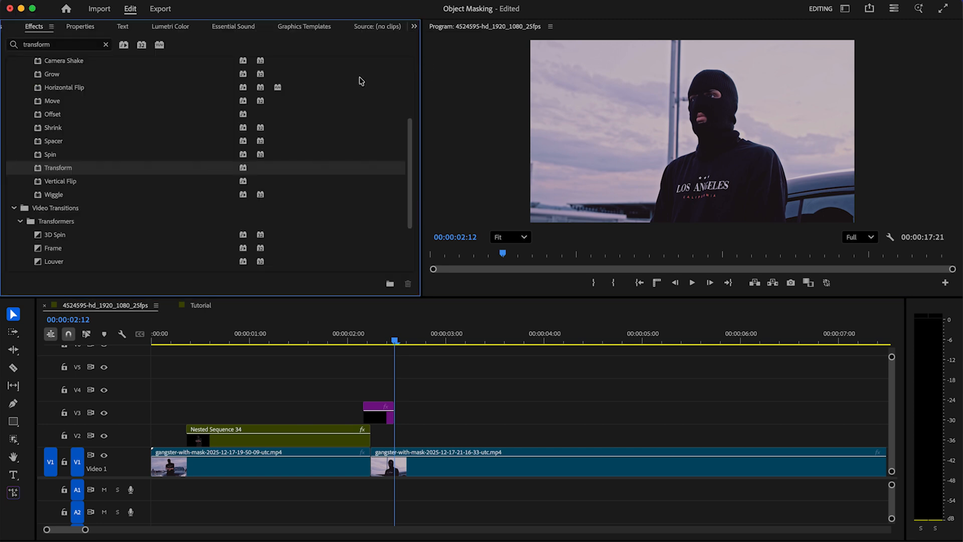
pyautogui.click(106, 46)
pyautogui.click(12, 64)
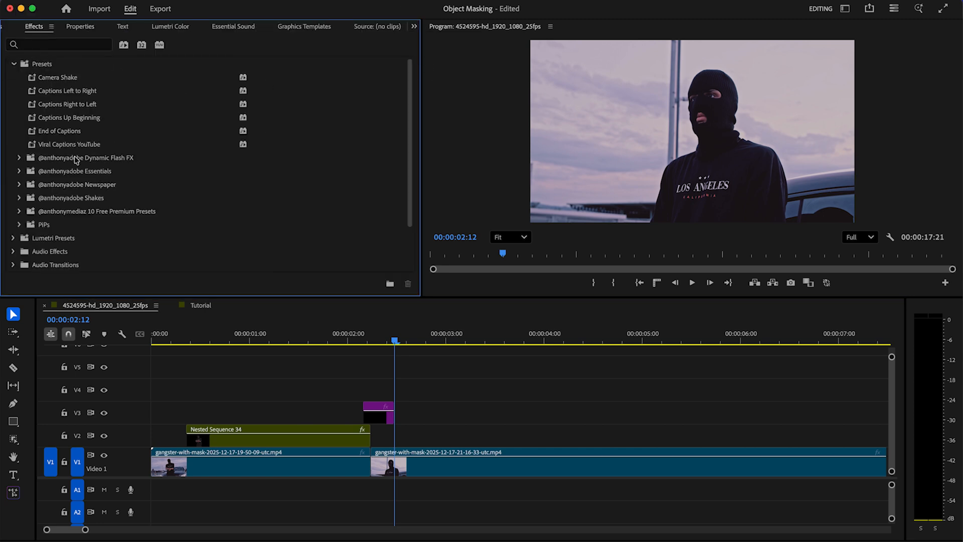
pyautogui.click(19, 171)
pyautogui.click(25, 198)
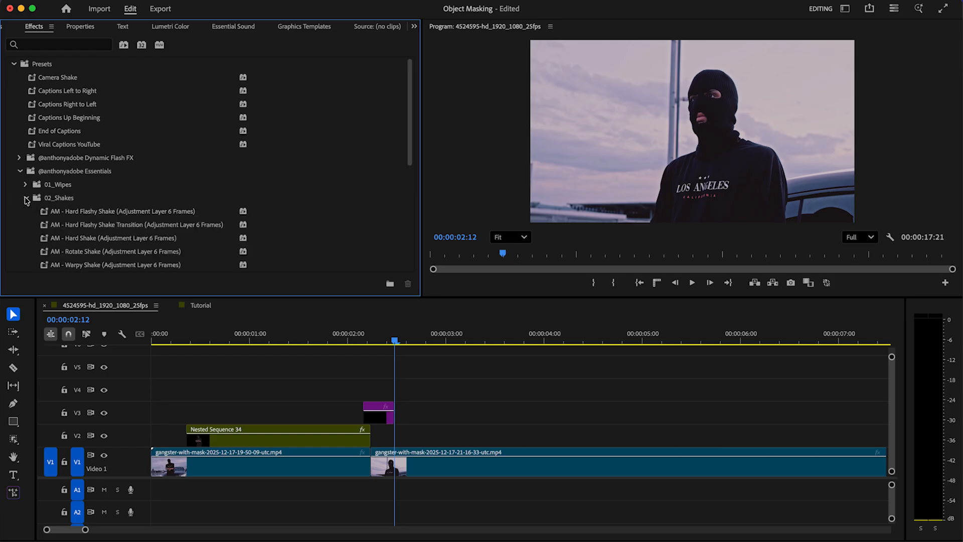
pyautogui.moveTo(409, 147); pyautogui.dragTo(407, 178)
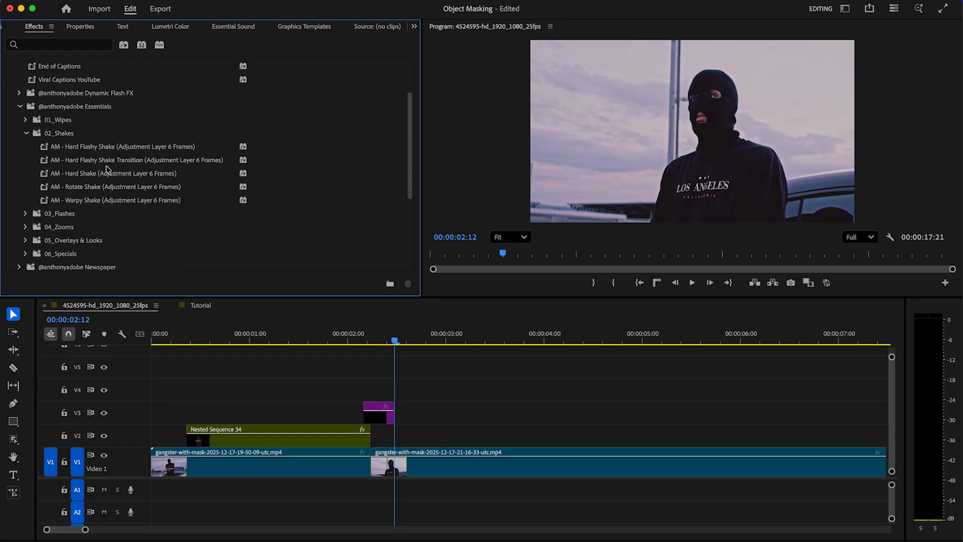
pyautogui.moveTo(99, 160); pyautogui.dragTo(393, 410)
pyautogui.press('Home')
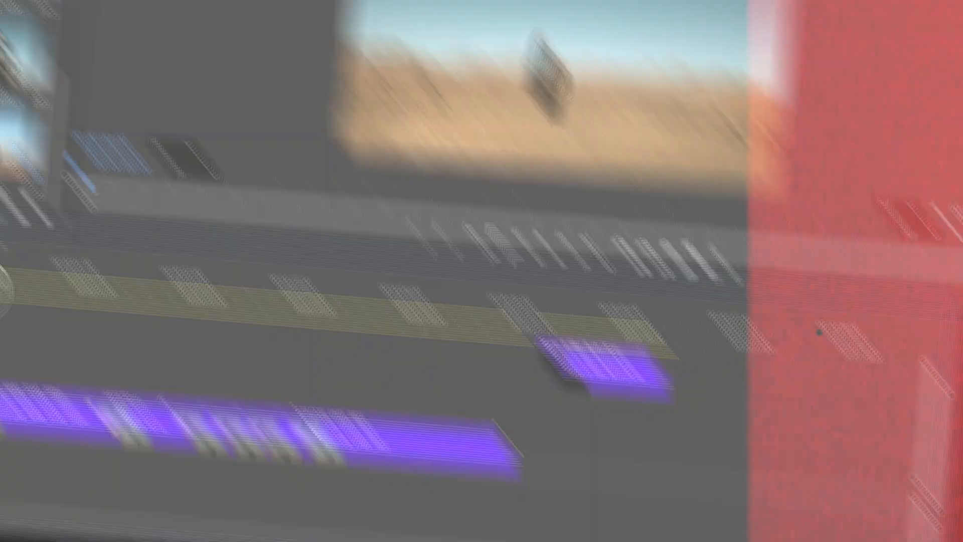
# In the Cinematic text Effect project, duplicate the first desert clip from V1 onto V3 directly above the original.
pyautogui.click(149, 342)
pyautogui.moveTo(149, 342); pyautogui.dragTo(157, 373)
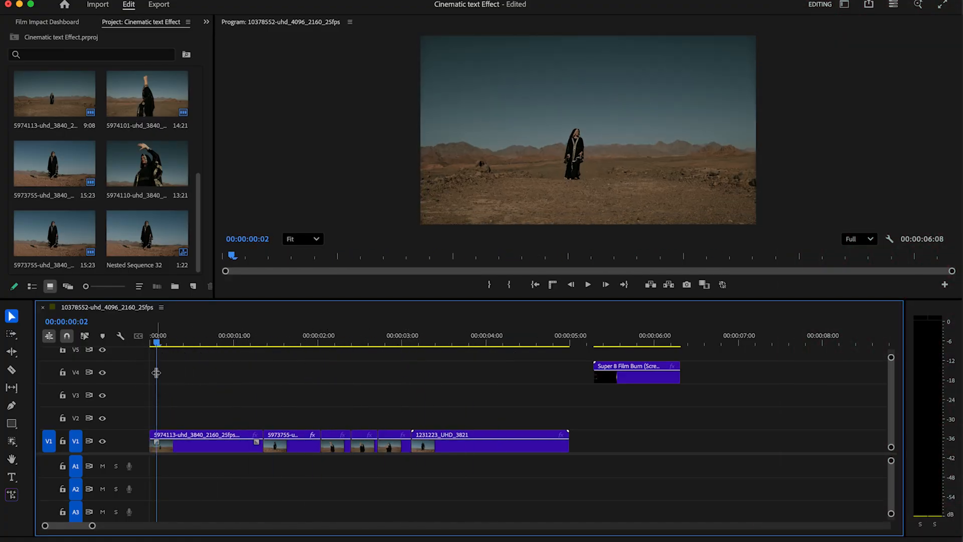
pyautogui.click(191, 448)
pyautogui.moveTo(191, 448); pyautogui.dragTo(198, 408)
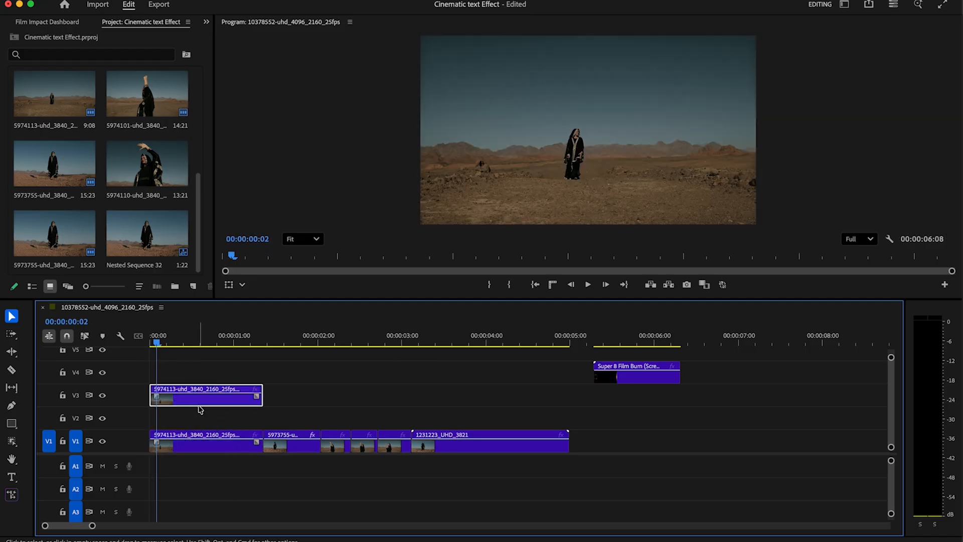
# Create an object mask of the woman on the V3 clip and show its effect controls in a wider panel.
pyautogui.click(15, 443)
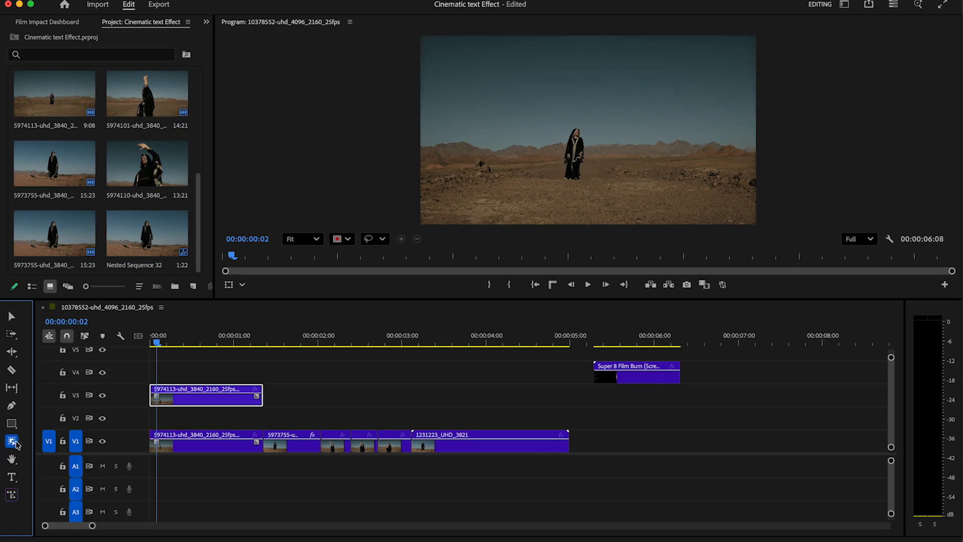
pyautogui.click(575, 149)
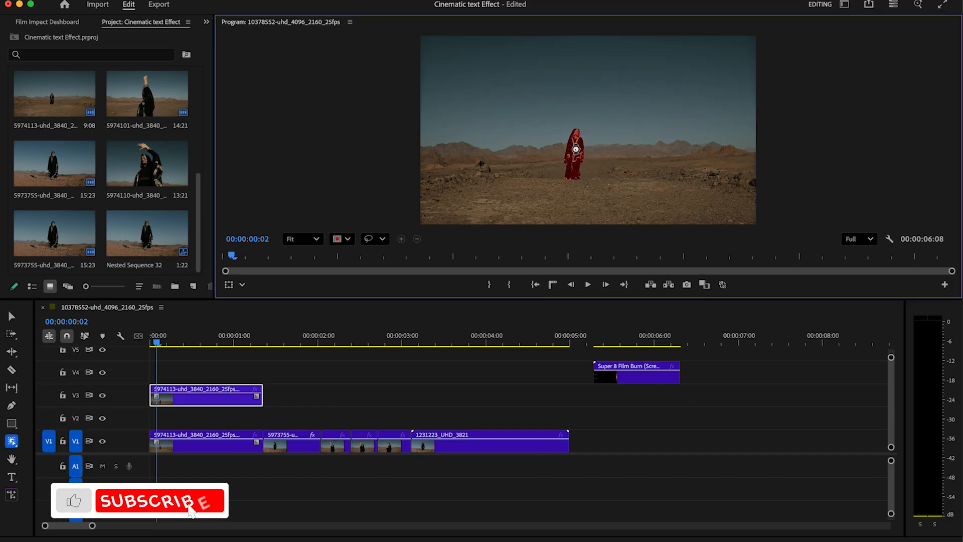
pyautogui.click(205, 23)
pyautogui.click(221, 33)
pyautogui.moveTo(214, 133); pyautogui.dragTo(312, 138)
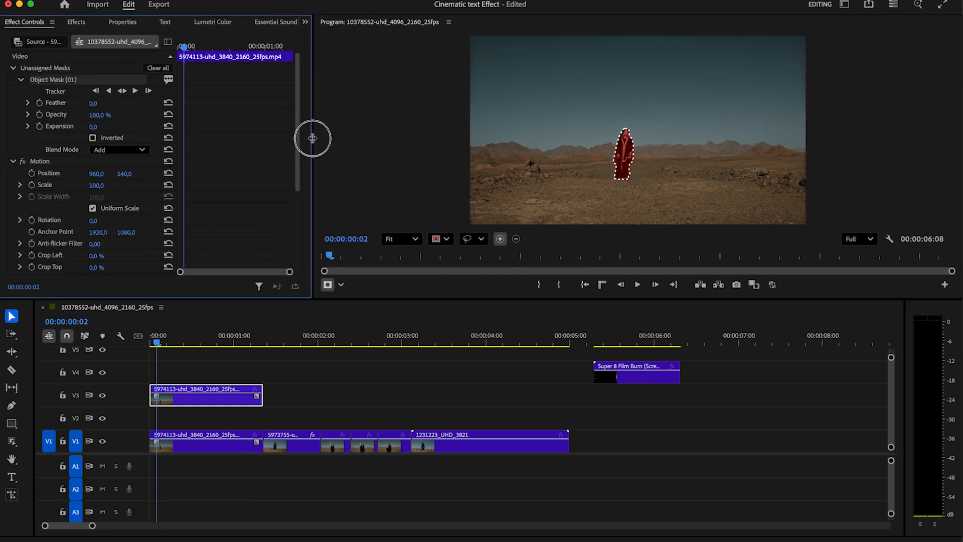
# Track the object mask in both directions through the V3 clip and assign the mask to the clip's Opacity effect.
pyautogui.click(123, 92)
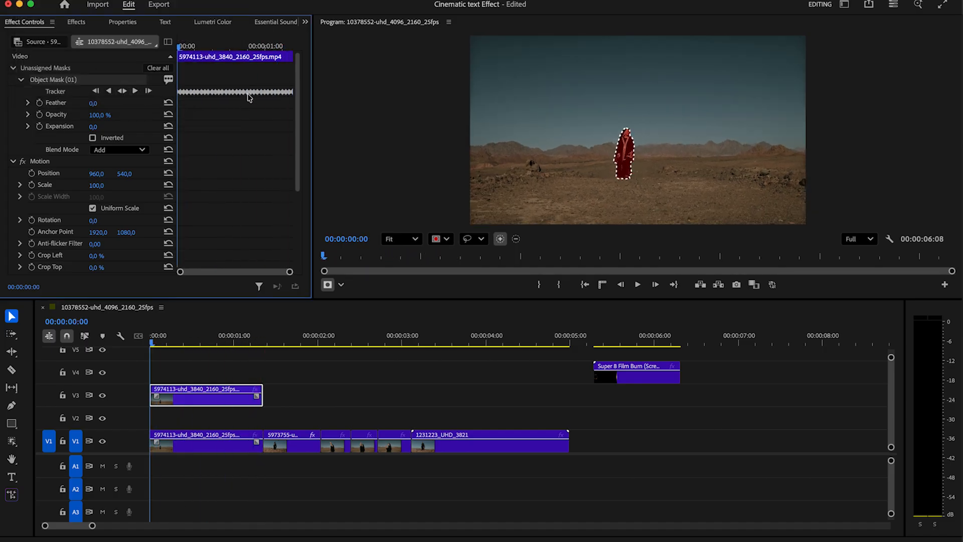
pyautogui.moveTo(74, 81); pyautogui.dragTo(49, 210)
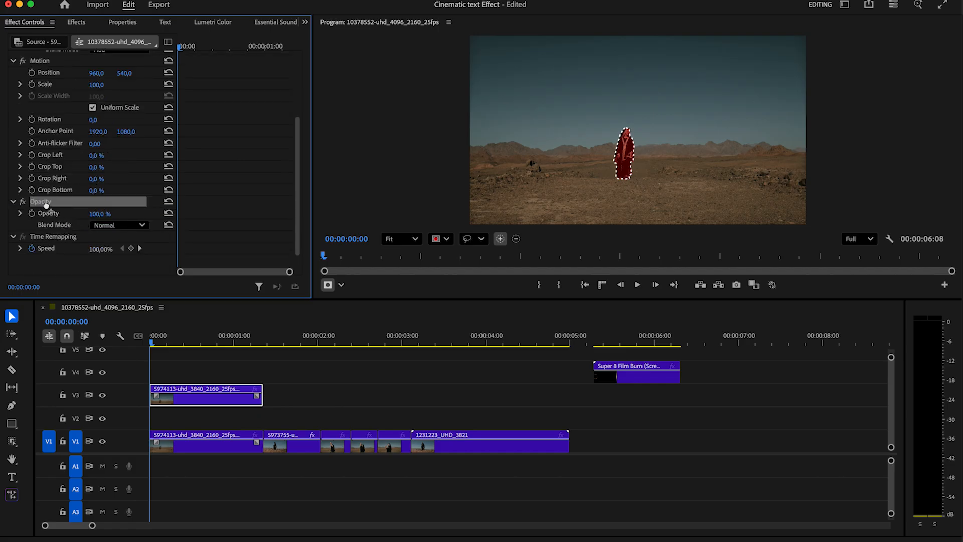
pyautogui.click(277, 399)
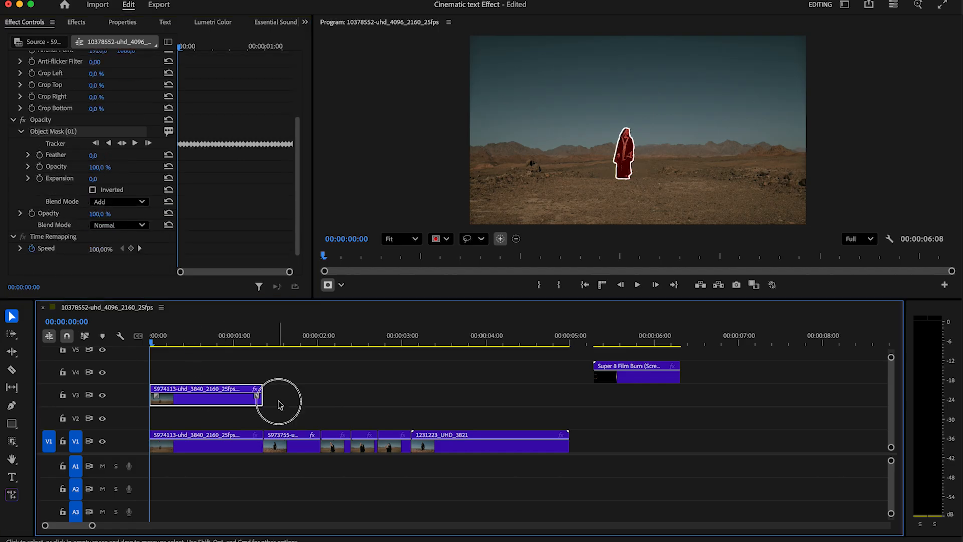
# Create the title "DESERT WALK" on V2 between the two video layers, trimmed to the length of the masked clip.
pyautogui.click(12, 479)
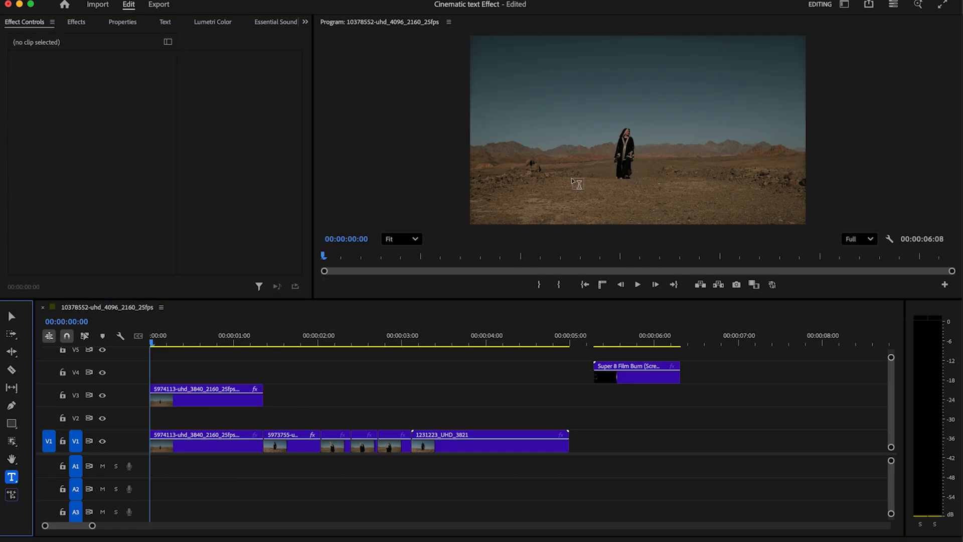
pyautogui.click(572, 146)
pyautogui.write('D')
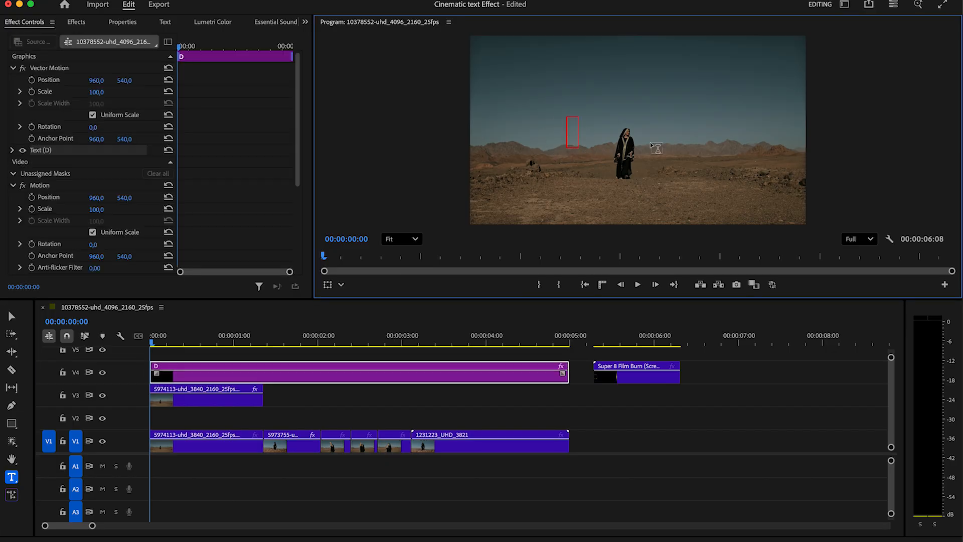
pyautogui.write('ESERT WALK')
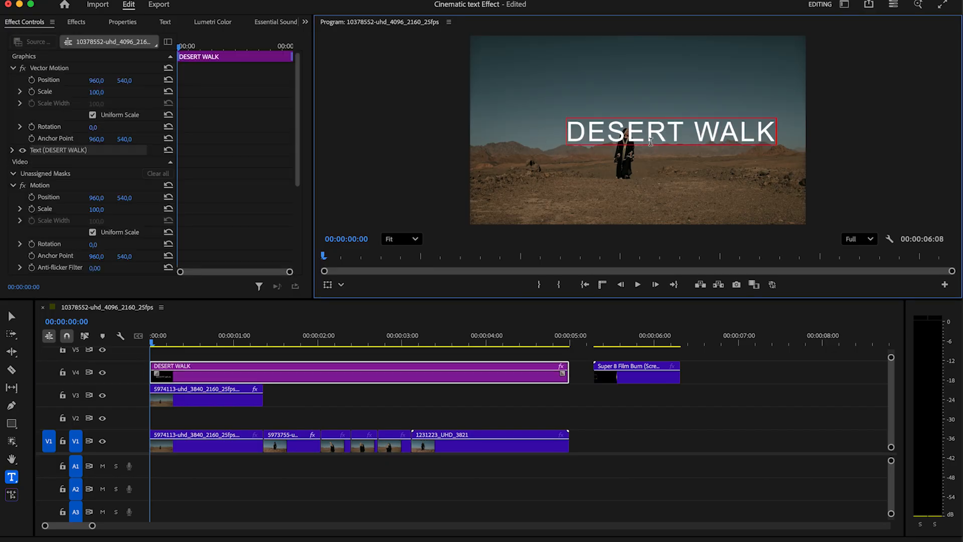
pyautogui.moveTo(315, 380); pyautogui.dragTo(303, 418)
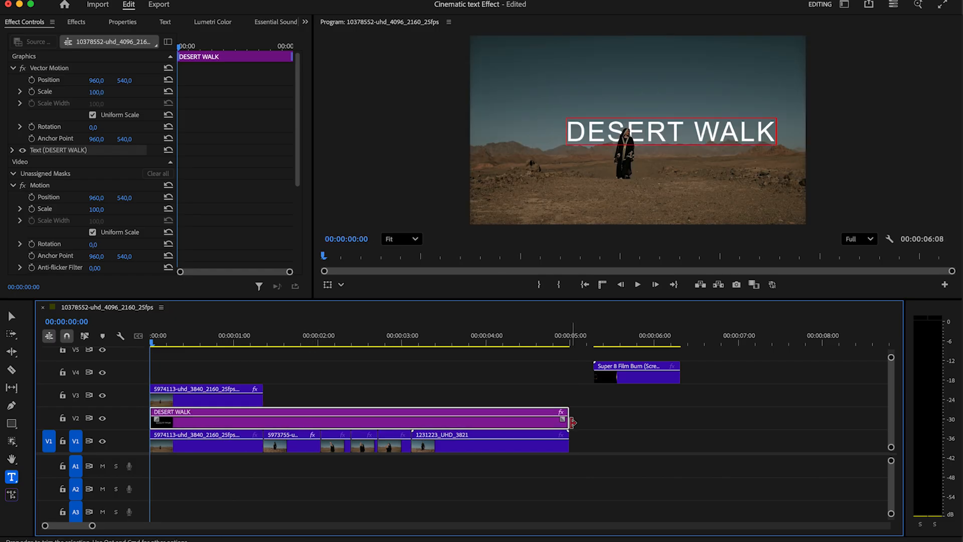
pyautogui.moveTo(567, 424); pyautogui.dragTo(262, 424)
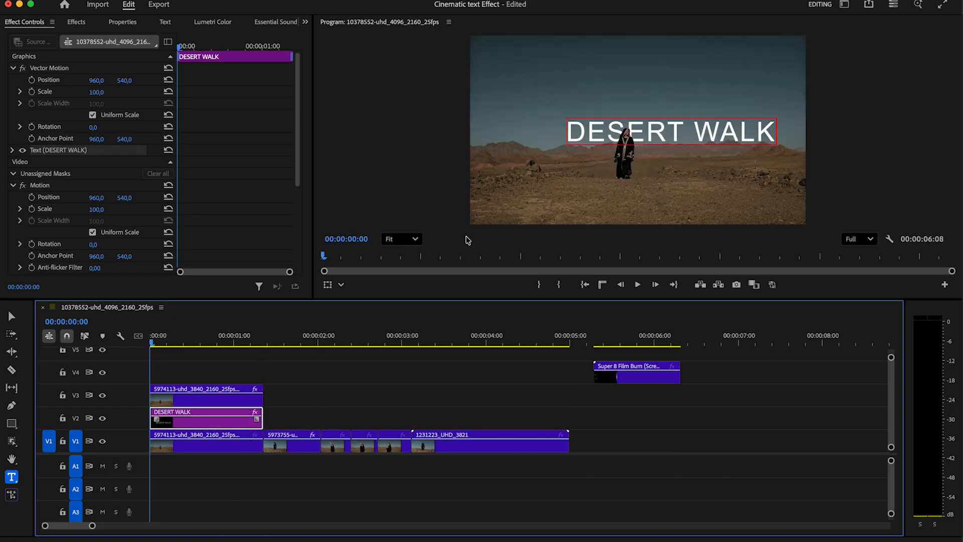
# Show the DESERT WALK title's text properties and set its whole text to the Avenir Light font.
pyautogui.click(125, 22)
pyautogui.moveTo(91, 527); pyautogui.dragTo(76, 529)
pyautogui.press('super+a')
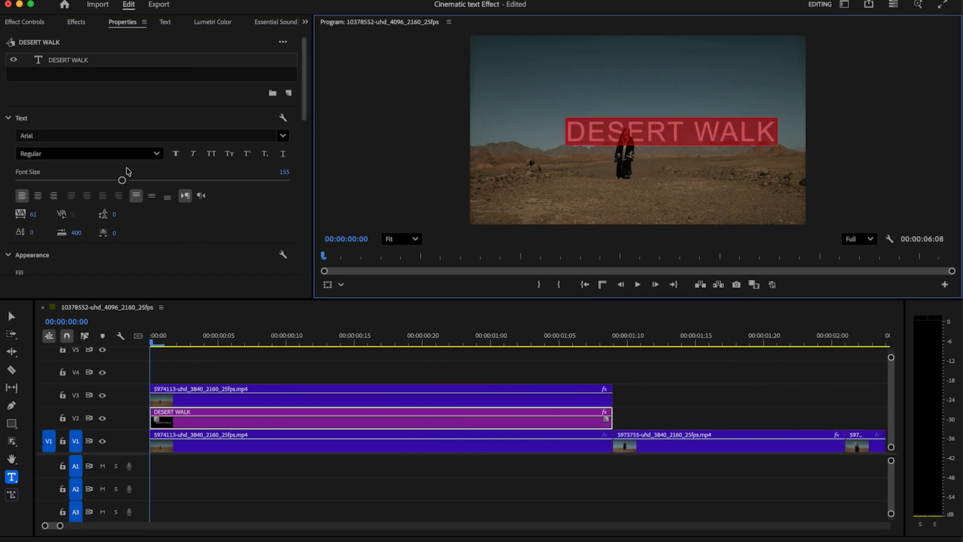
pyautogui.click(283, 136)
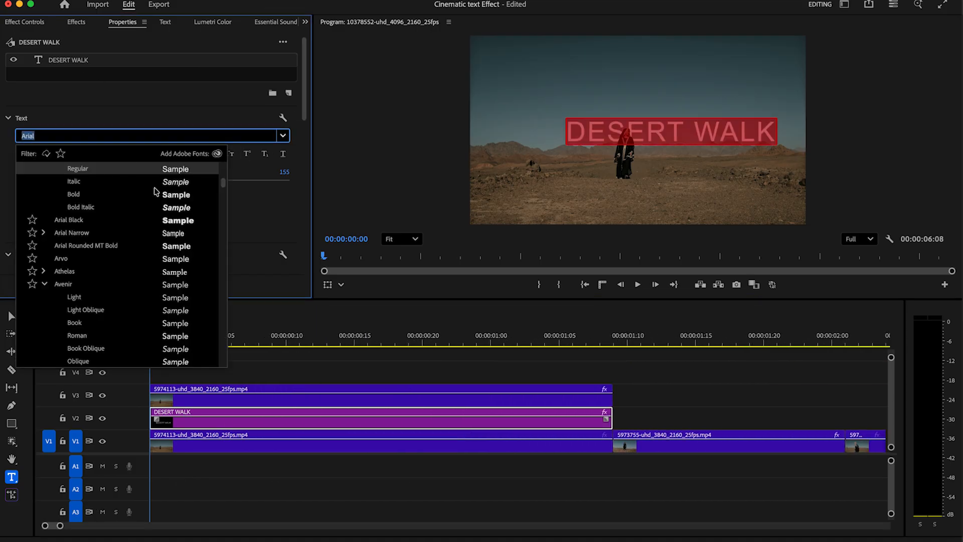
pyautogui.scroll(-3, 225, 187)
pyautogui.click(94, 174)
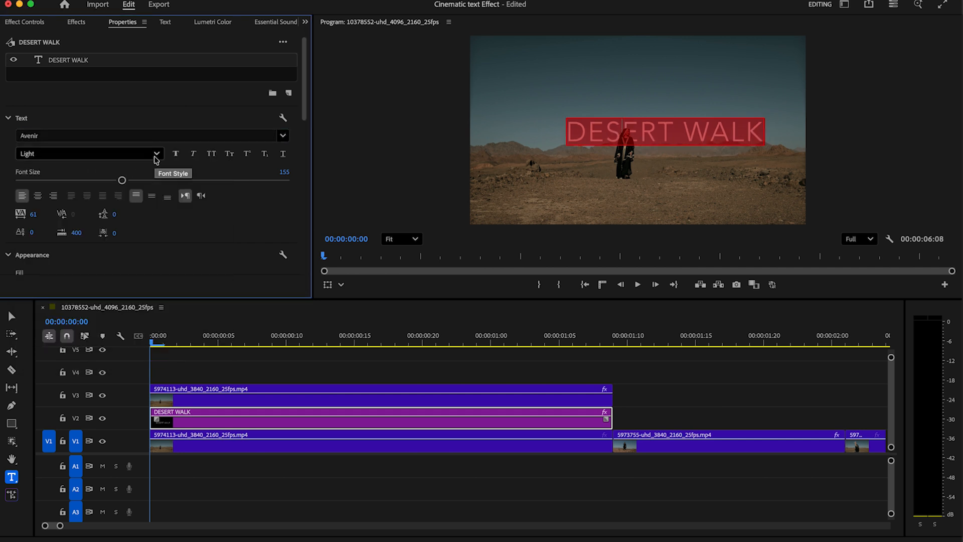
# Set the DESERT WALK title's font size to 143 and tracking to 88, and centre it horizontally in the frame.
pyautogui.moveTo(121, 181); pyautogui.dragTo(114, 182)
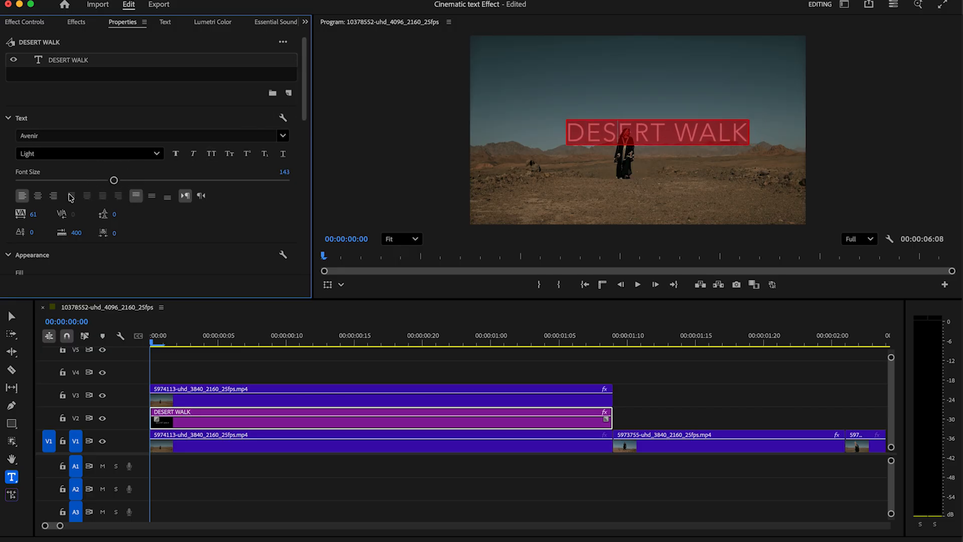
pyautogui.moveTo(34, 215); pyautogui.dragTo(44, 212)
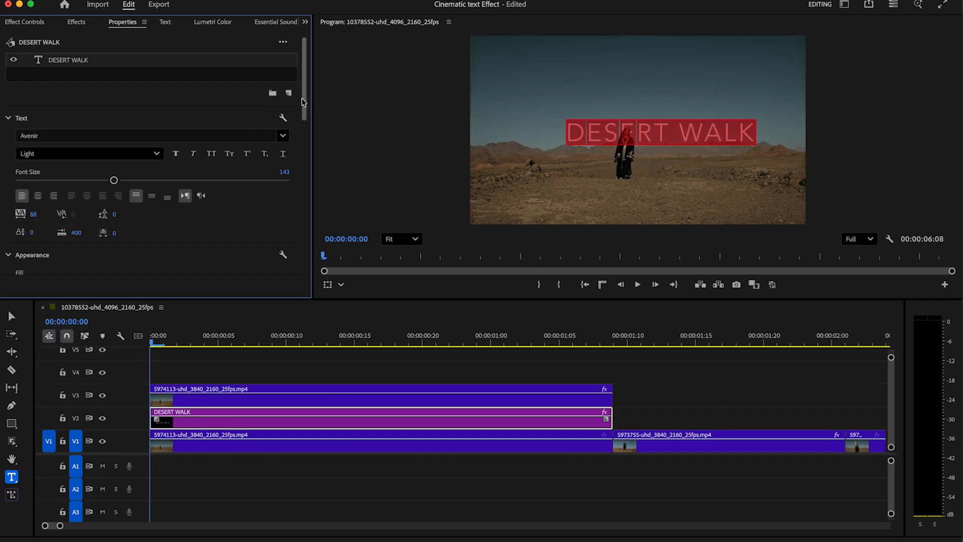
pyautogui.moveTo(301, 107); pyautogui.dragTo(301, 205)
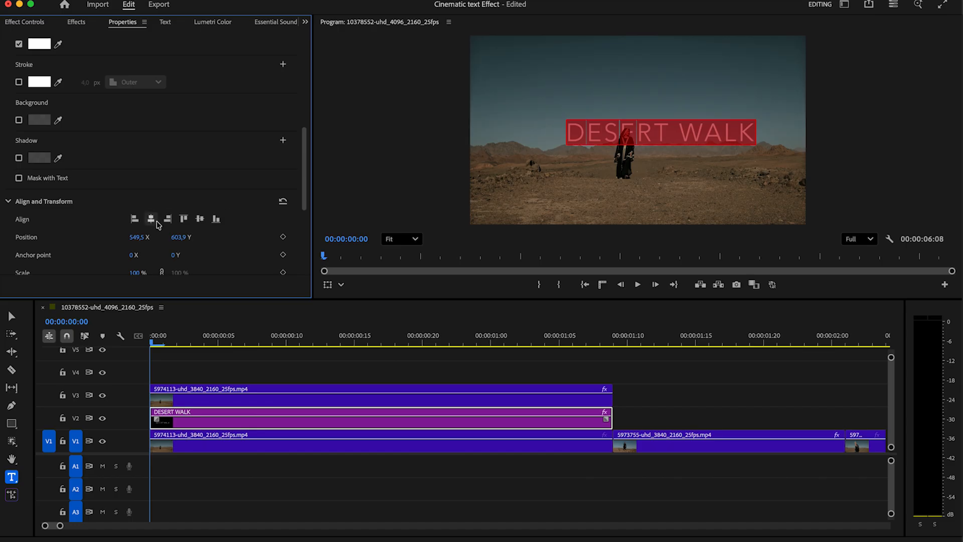
pyautogui.click(151, 219)
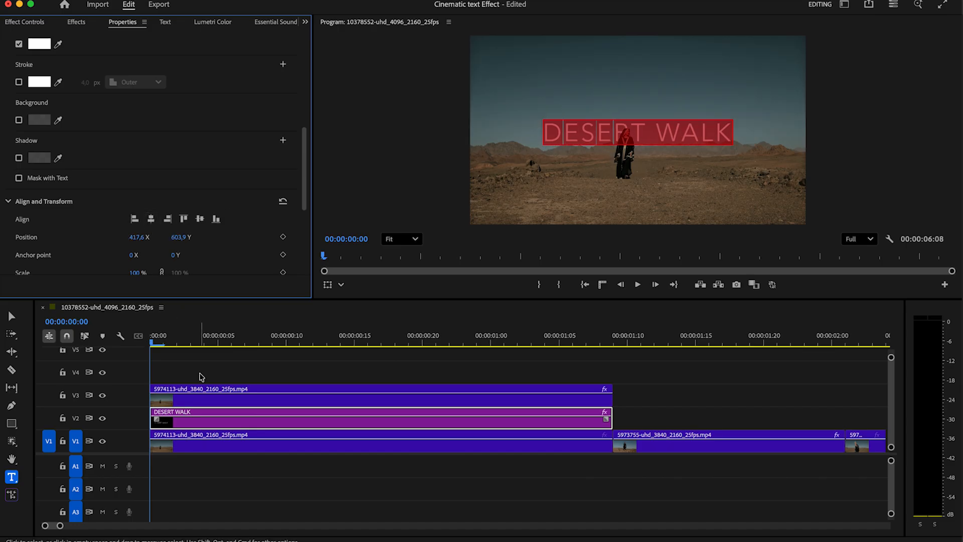
pyautogui.moveTo(303, 205); pyautogui.dragTo(311, 126)
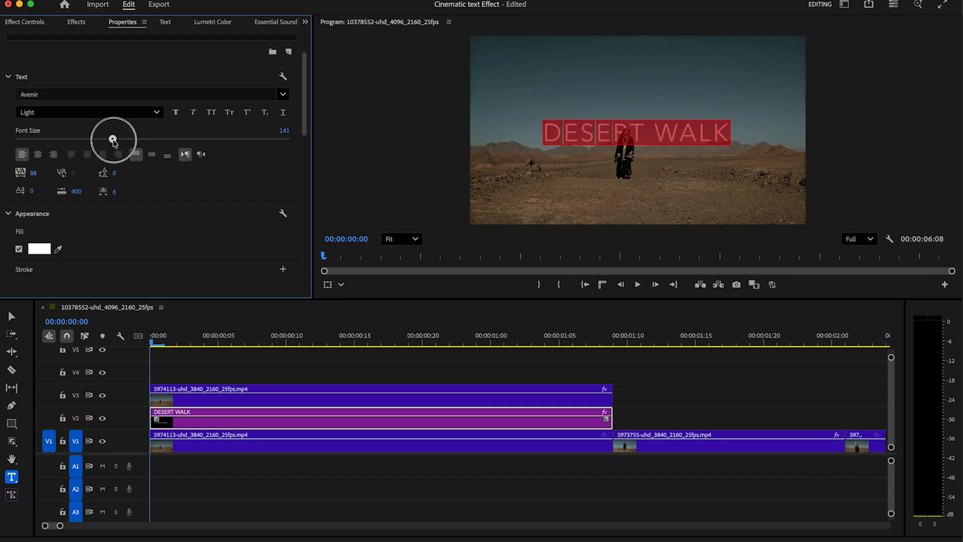
pyautogui.moveTo(299, 128); pyautogui.dragTo(300, 232)
pyautogui.click(150, 138)
pyautogui.click(11, 316)
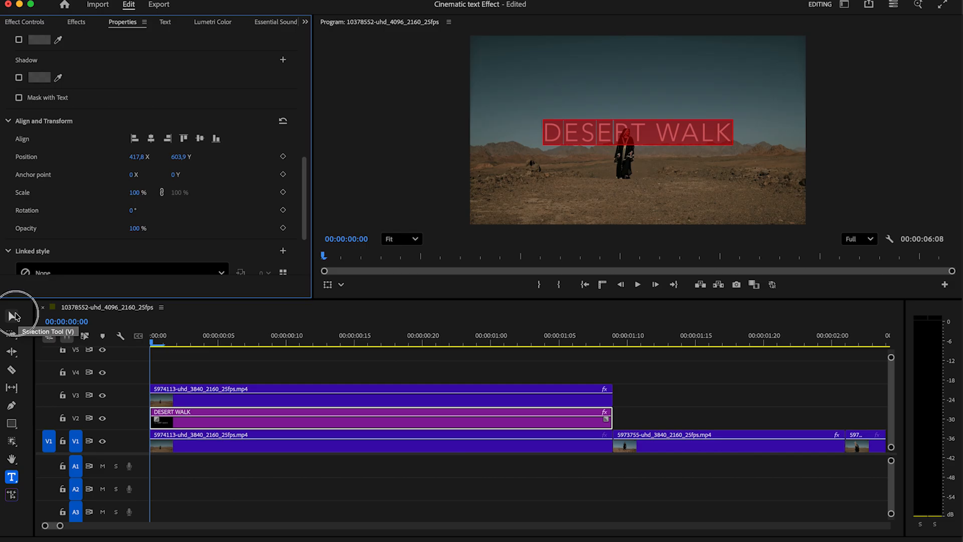
pyautogui.click(480, 376)
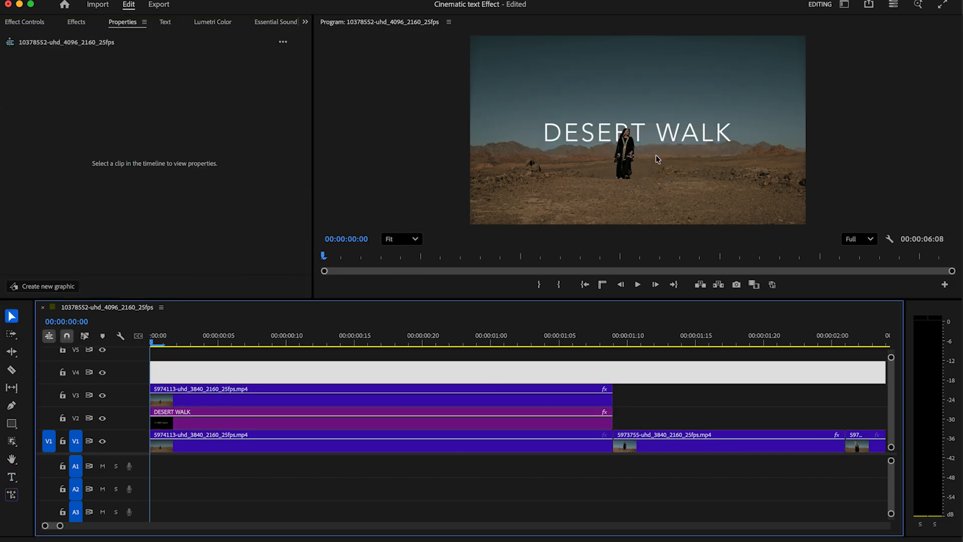
# Split the DESERT WALK title on V2 into two-frame segments along its entire length.
pyautogui.moveTo(220, 335); pyautogui.dragTo(133, 336)
pyautogui.press('space')
pyautogui.press('c')
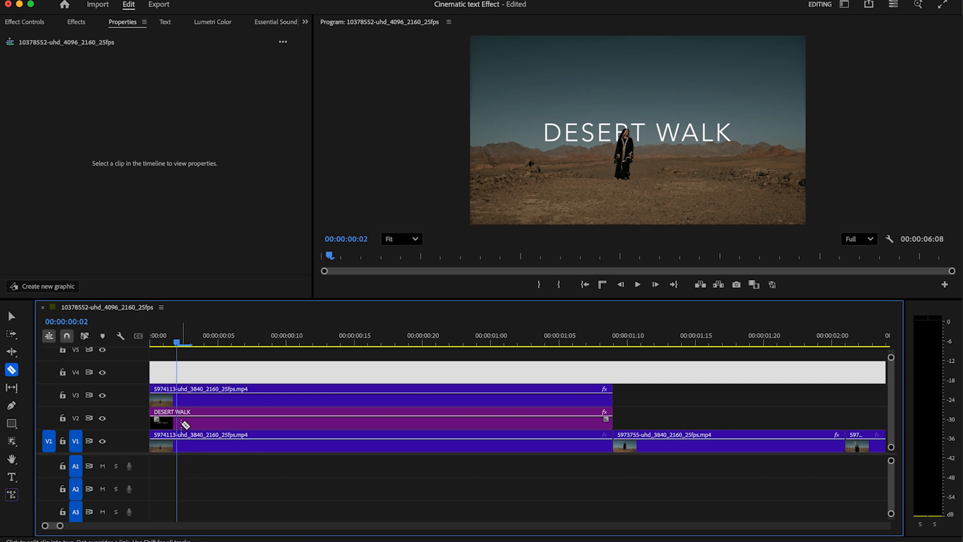
pyautogui.click(184, 422)
pyautogui.click(206, 423)
pyautogui.click(232, 424)
pyautogui.press('Right')
pyautogui.press('Right')
pyautogui.press('Right')
pyautogui.press('Right')
pyautogui.press('Right')
pyautogui.press('Right')
pyautogui.click(344, 422)
pyautogui.press('Right')
pyautogui.press('Right')
pyautogui.press('Right')
pyautogui.press('Right')
pyautogui.click(397, 423)
pyautogui.press('Right')
pyautogui.press('Right')
pyautogui.click(424, 423)
pyautogui.press('Right')
pyautogui.press('Right')
pyautogui.press('Right')
pyautogui.press('Right')
pyautogui.press('Right')
pyautogui.press('Right')
pyautogui.click(504, 423)
pyautogui.press('Right')
pyautogui.press('Right')
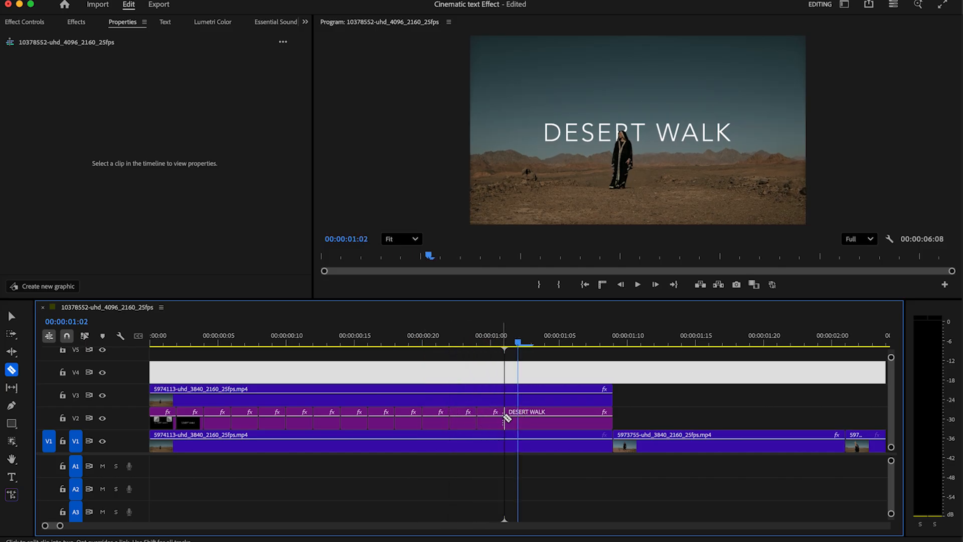
pyautogui.click(532, 423)
pyautogui.press('Right')
pyautogui.press('Right')
pyautogui.click(559, 423)
pyautogui.press('Right')
pyautogui.press('Right')
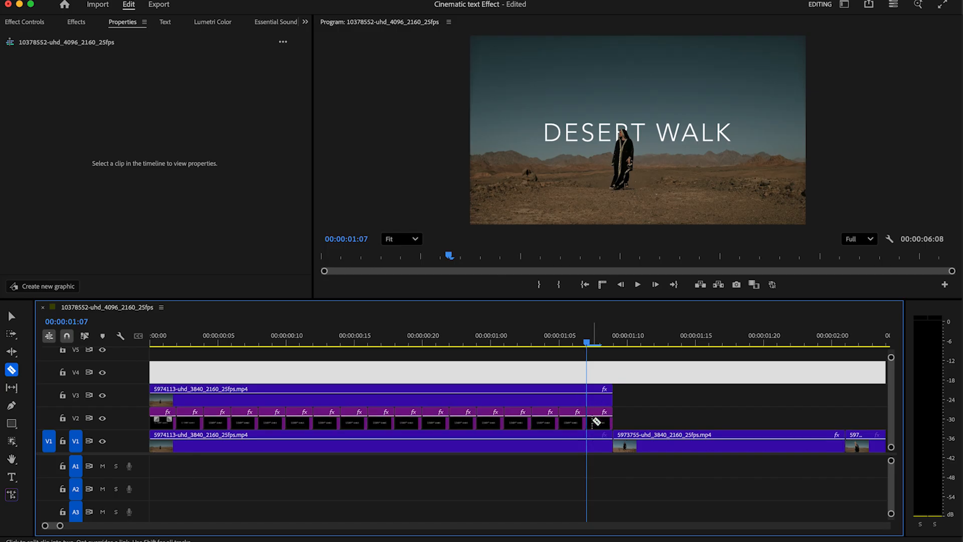
# Set the font of the second title segment on V2 to Cinematografica Thin.
pyautogui.moveTo(167, 341); pyautogui.dragTo(191, 341)
pyautogui.click(162, 430)
pyautogui.click(162, 424)
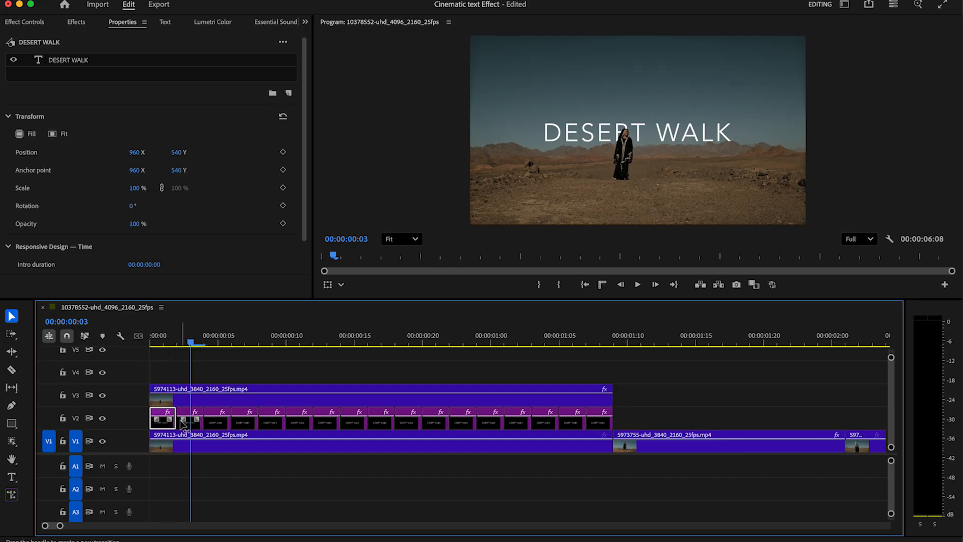
pyautogui.click(192, 426)
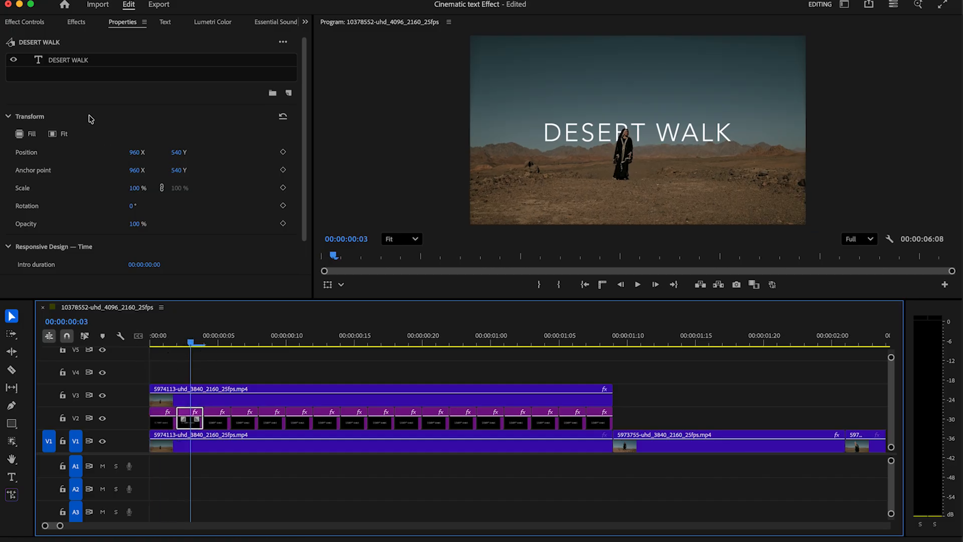
pyautogui.doubleClick(69, 60)
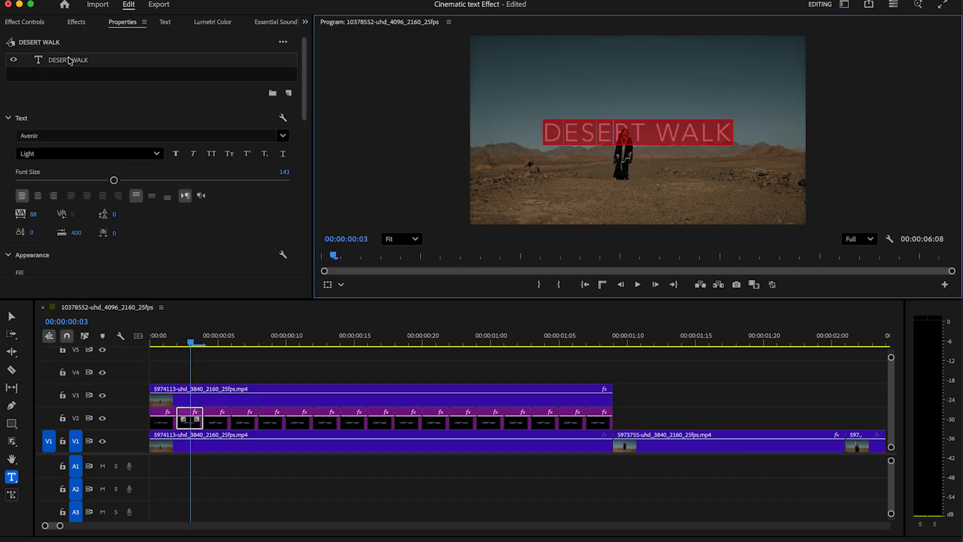
pyautogui.click(282, 139)
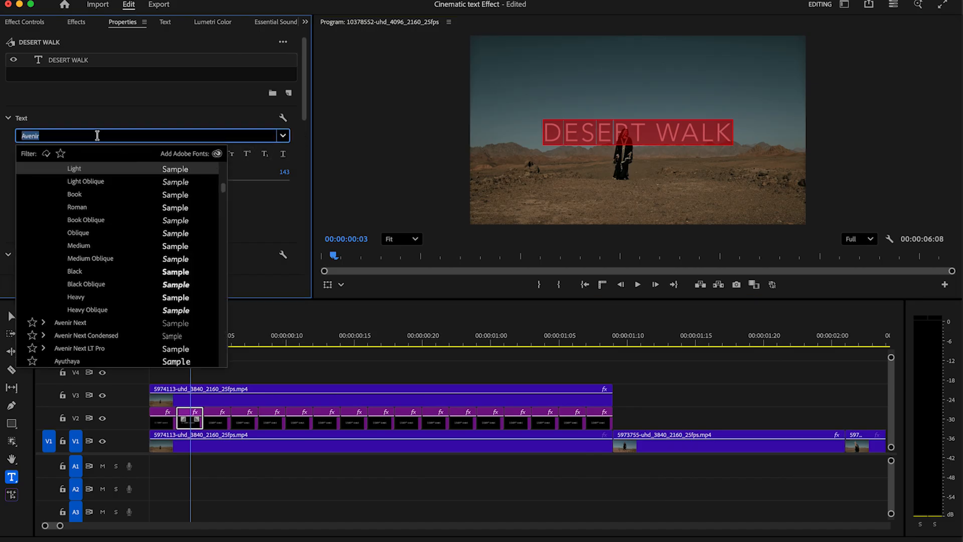
pyautogui.write('cine')
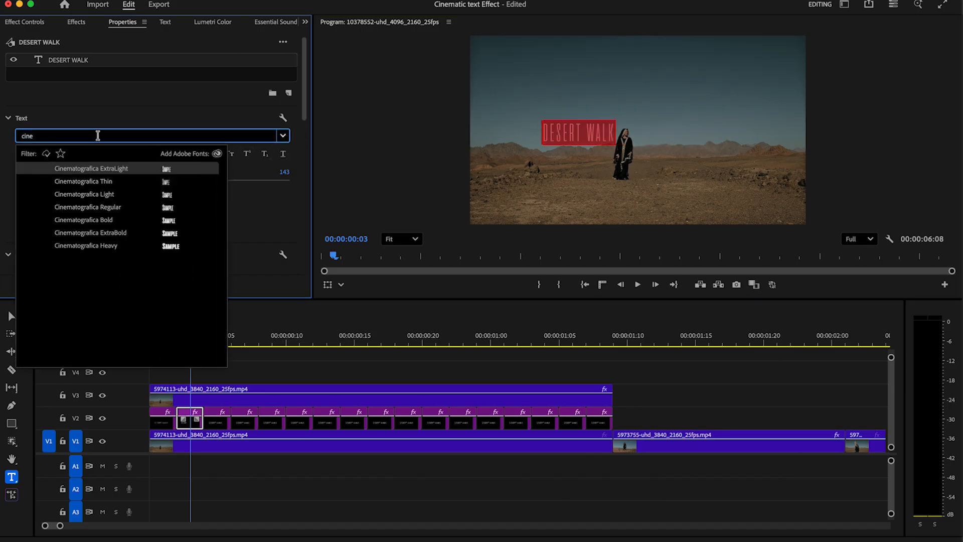
pyautogui.click(103, 181)
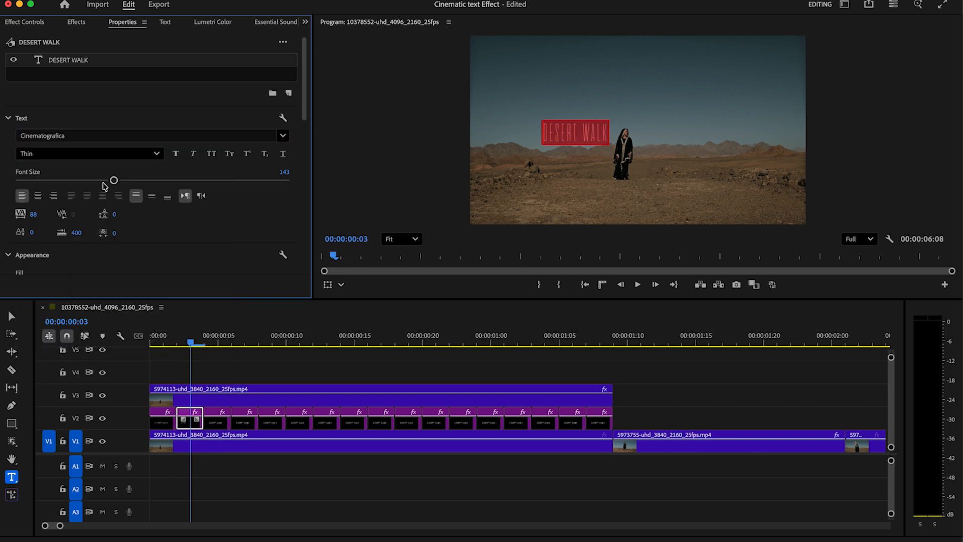
# Give the second title segment tracking of 226 and font size 183, and centre it horizontally.
pyautogui.moveTo(32, 215); pyautogui.dragTo(141, 187)
pyautogui.moveTo(299, 109); pyautogui.dragTo(301, 205)
pyautogui.click(151, 202)
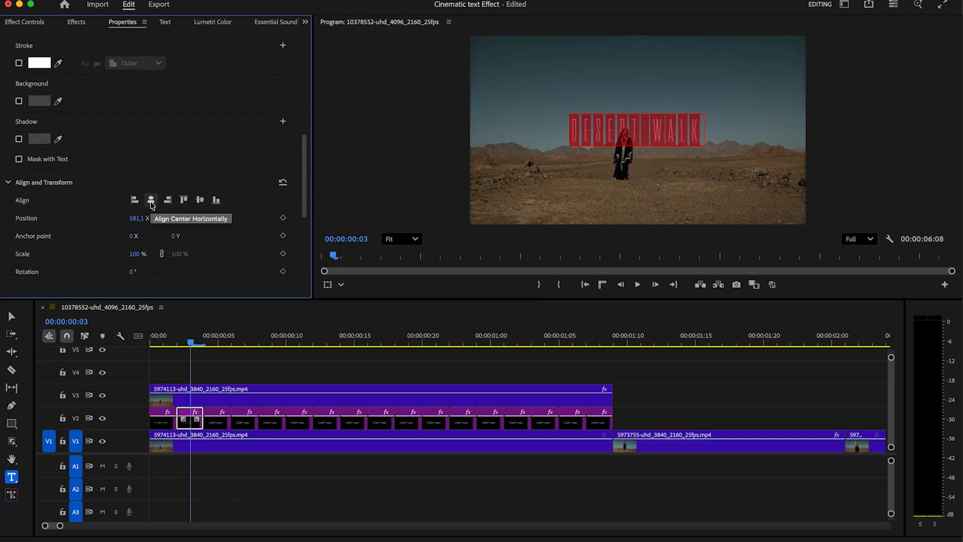
# Change the second title segment's font style to Regular, set its font size to 177 and recentre it horizontally.
pyautogui.moveTo(166, 333); pyautogui.dragTo(182, 333)
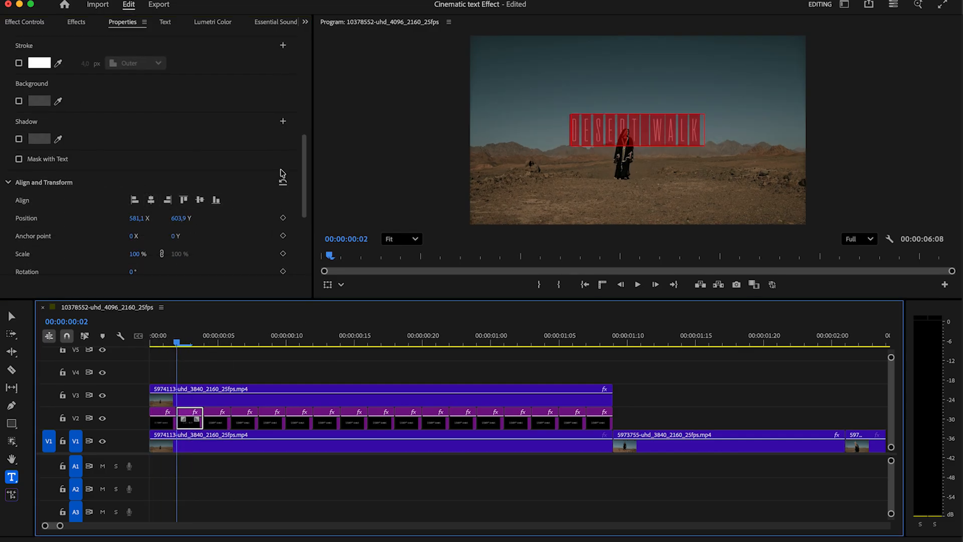
pyautogui.moveTo(301, 176); pyautogui.dragTo(297, 73)
pyautogui.click(103, 154)
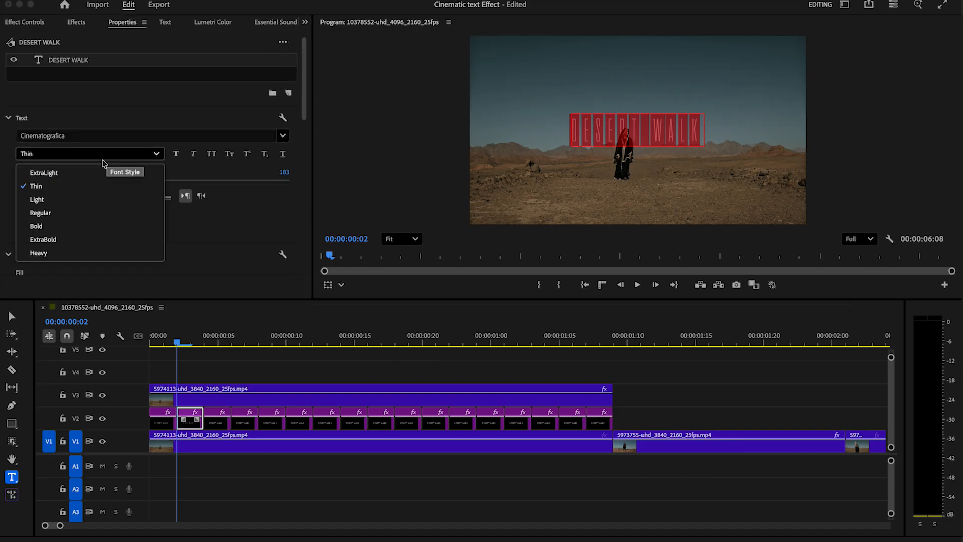
pyautogui.click(75, 213)
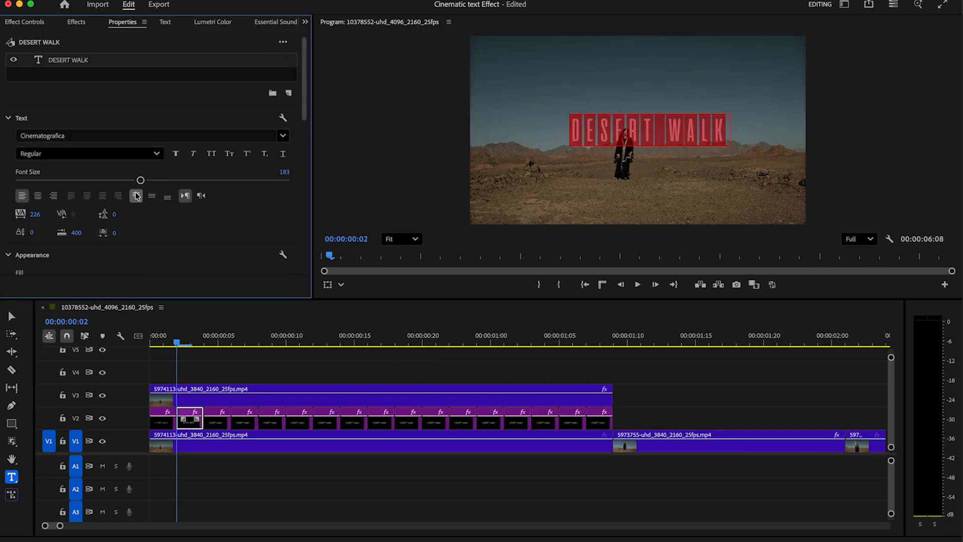
pyautogui.moveTo(141, 181); pyautogui.dragTo(137, 180)
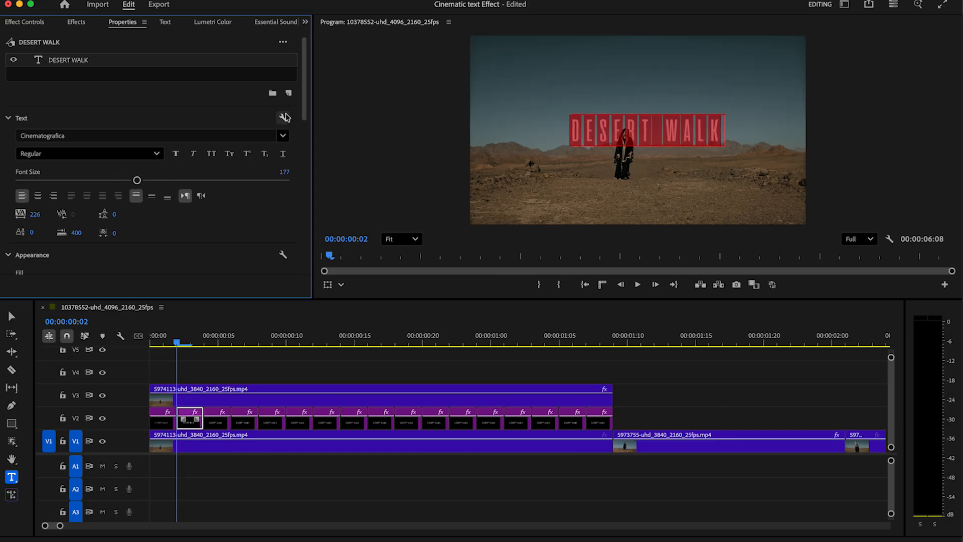
pyautogui.moveTo(305, 108); pyautogui.dragTo(304, 201)
pyautogui.click(152, 197)
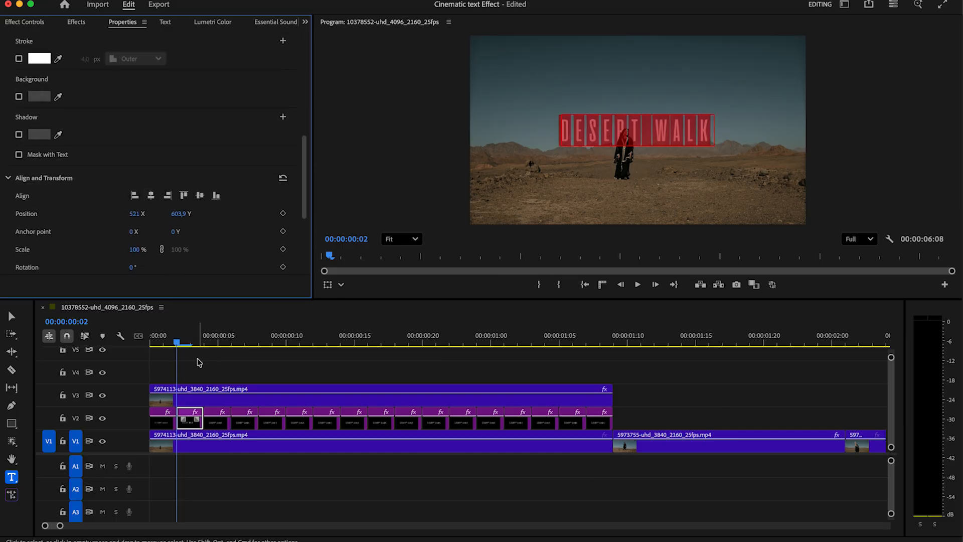
pyautogui.click(174, 355)
# Set the third title segment on V2 to the Dense Regular font with tracking 141 and font size about 158.
pyautogui.moveTo(173, 346); pyautogui.dragTo(219, 347)
pyautogui.click(220, 422)
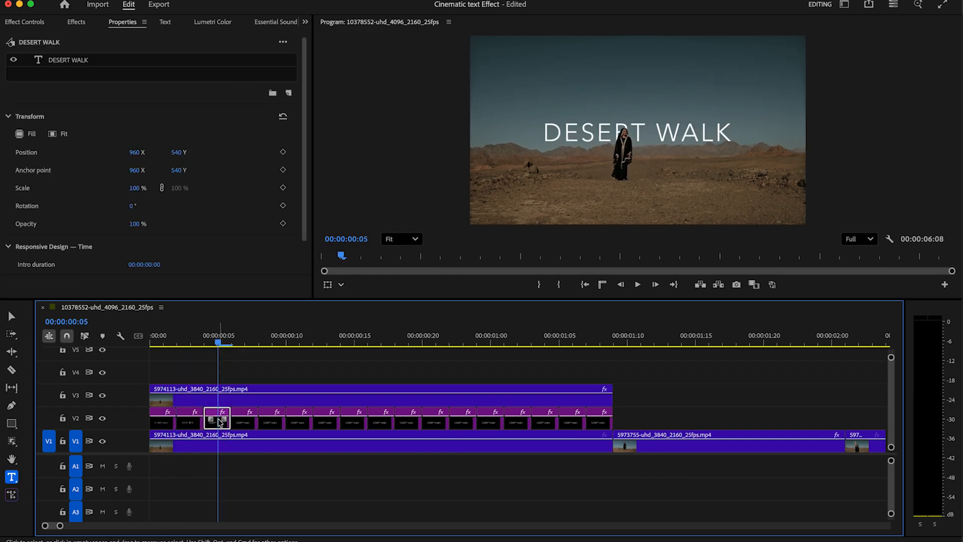
pyautogui.doubleClick(92, 62)
pyautogui.click(72, 132)
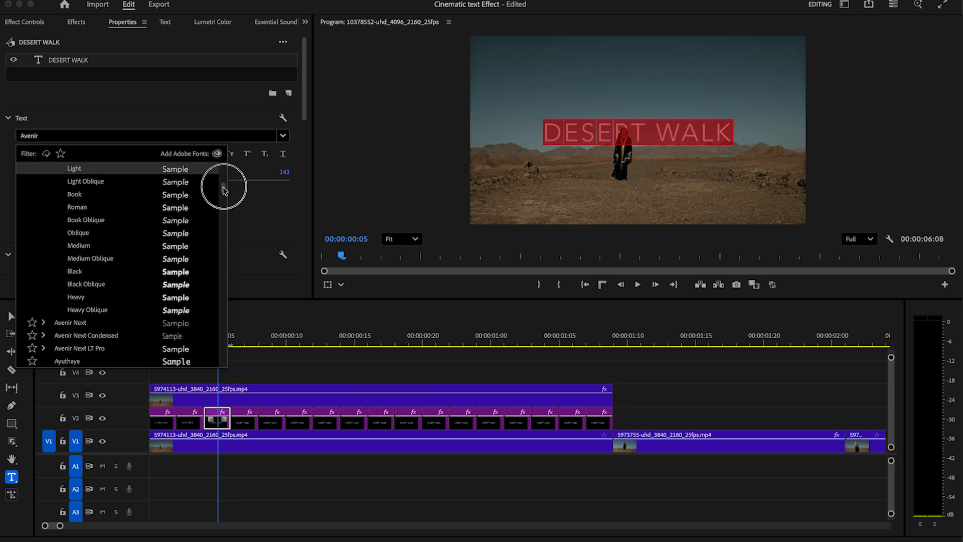
pyautogui.write('dense')
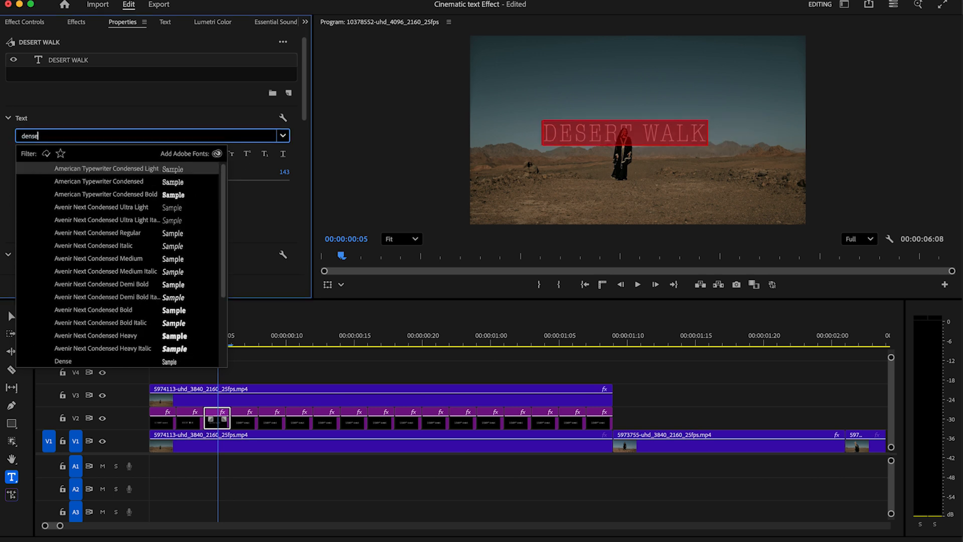
pyautogui.click(91, 362)
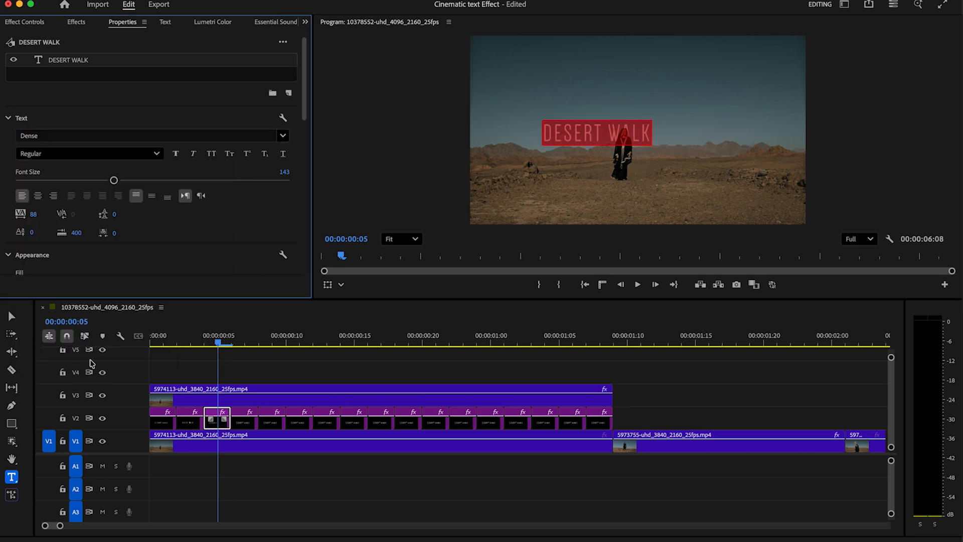
pyautogui.moveTo(37, 214); pyautogui.dragTo(42, 213)
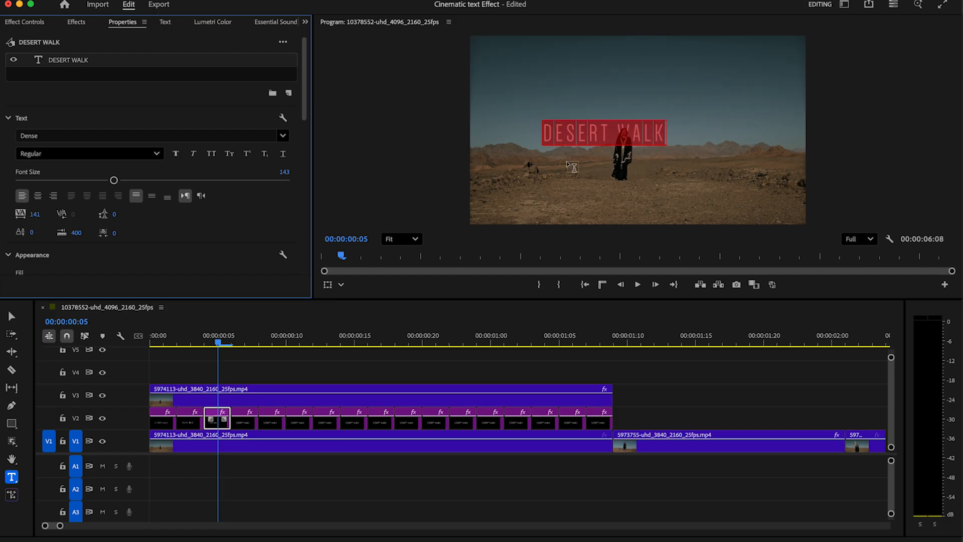
pyautogui.moveTo(116, 185); pyautogui.dragTo(125, 185)
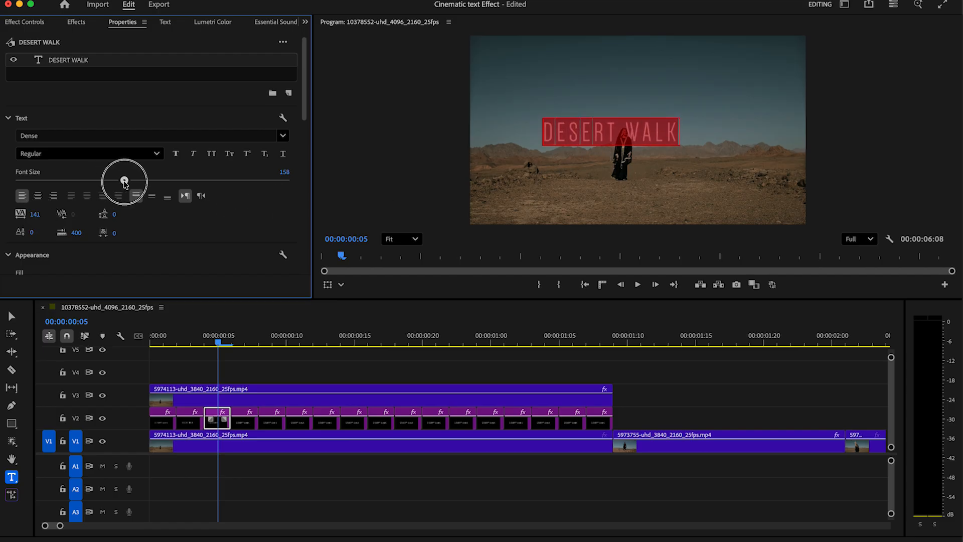
# Restyle the title segments from the fourth to the eleventh on V2 with varied fonts, adjusting spacing and horizontal centring as needed.
pyautogui.click(240, 345)
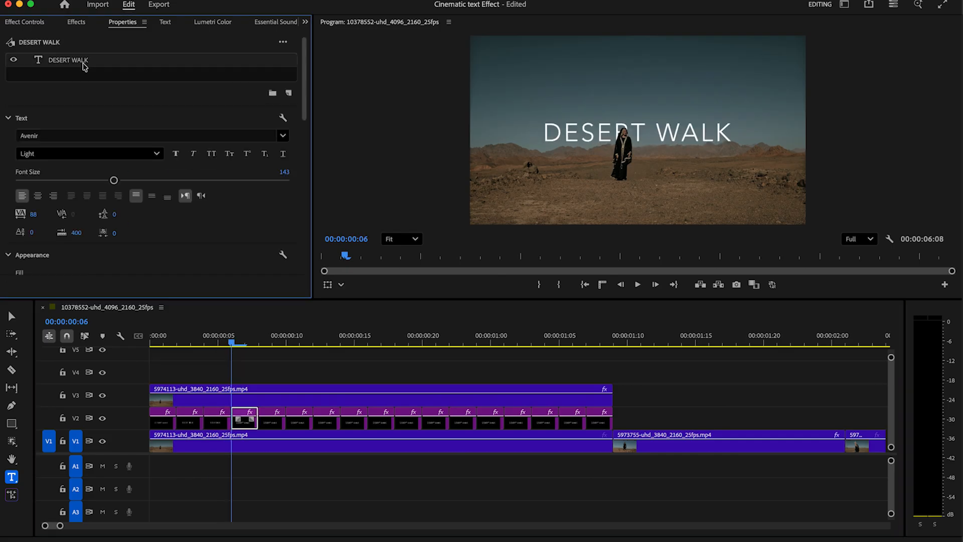
pyautogui.click(261, 344)
pyautogui.click(302, 345)
pyautogui.moveTo(33, 214); pyautogui.dragTo(37, 213)
pyautogui.click(317, 344)
pyautogui.click(283, 136)
pyautogui.click(357, 344)
pyautogui.scroll(-8, 78, 147)
pyautogui.click(327, 341)
pyautogui.click(383, 344)
pyautogui.click(396, 344)
pyautogui.click(436, 344)
pyautogui.click(283, 136)
pyautogui.click(78, 323)
pyautogui.scroll(-10, 151, 210)
pyautogui.click(150, 207)
# Delete the six unstyled title segments after the eleventh segment on V2.
pyautogui.moveTo(437, 345); pyautogui.dragTo(423, 345)
pyautogui.moveTo(651, 417); pyautogui.dragTo(468, 426)
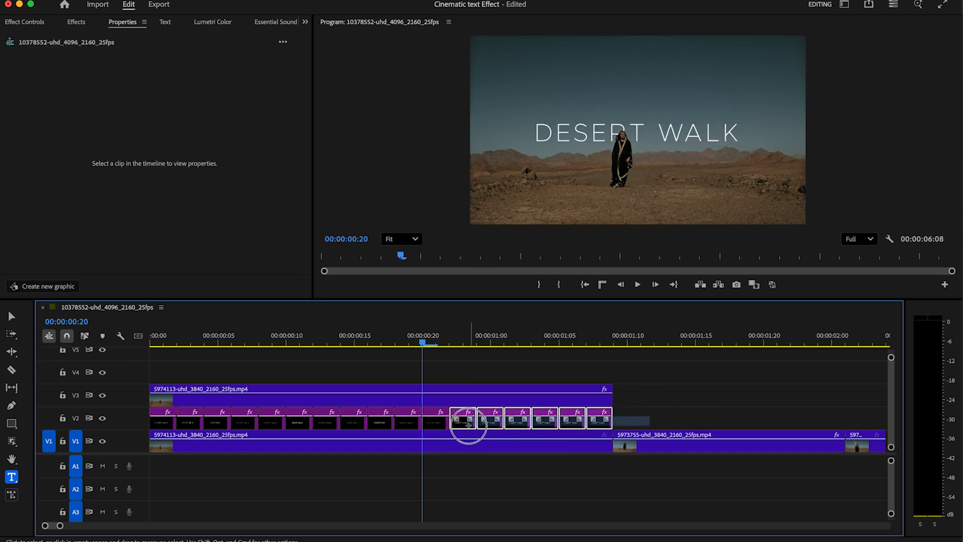
pyautogui.press('Delete')
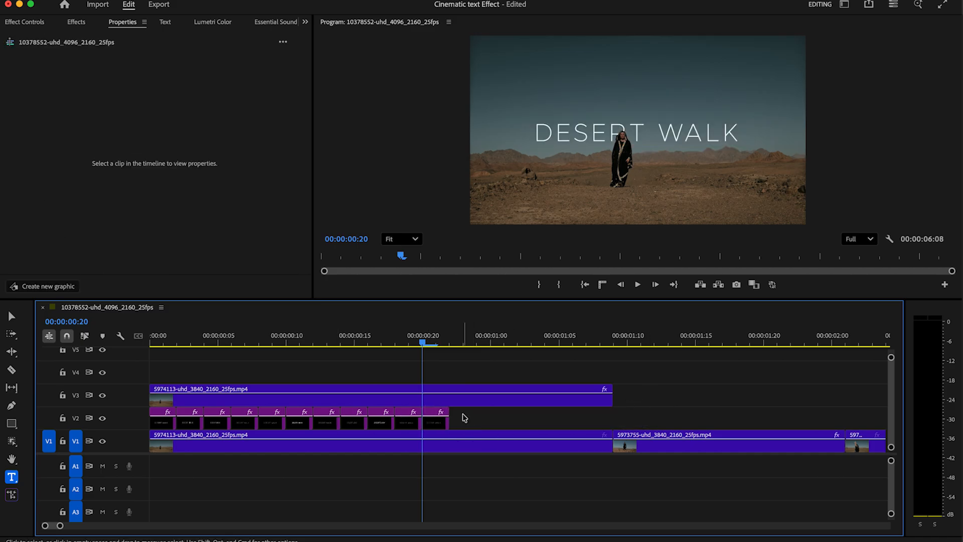
# Duplicate the styled title segments directly after the last one on V2 and delete the excess beyond the V3 clip's end.
pyautogui.moveTo(460, 417); pyautogui.dragTo(161, 409)
pyautogui.click(457, 338)
pyautogui.press('super+c')
pyautogui.press('super+v')
pyautogui.moveTo(783, 398); pyautogui.dragTo(626, 424)
pyautogui.press('Delete')
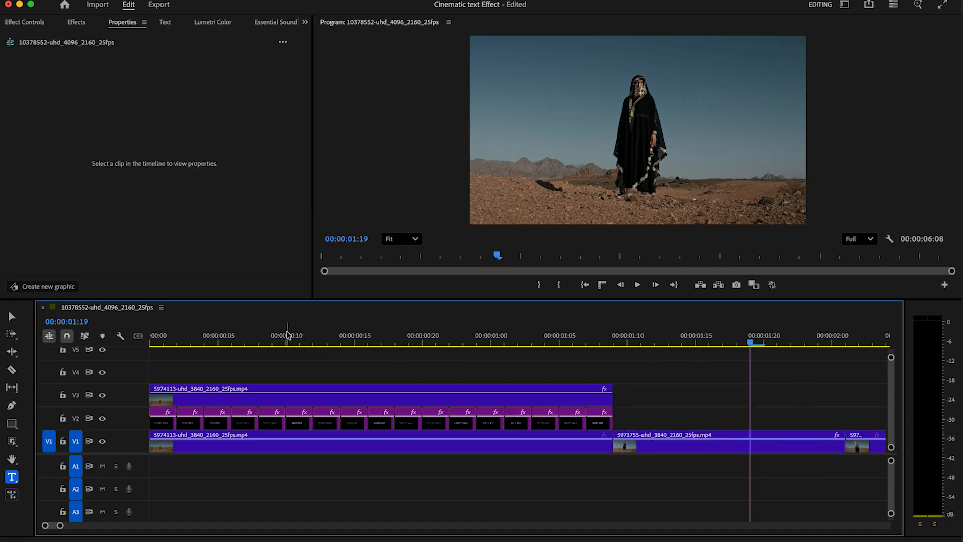
# Play back the opening title sequence from the start to check the changing fonts.
pyautogui.moveTo(288, 335); pyautogui.dragTo(128, 350)
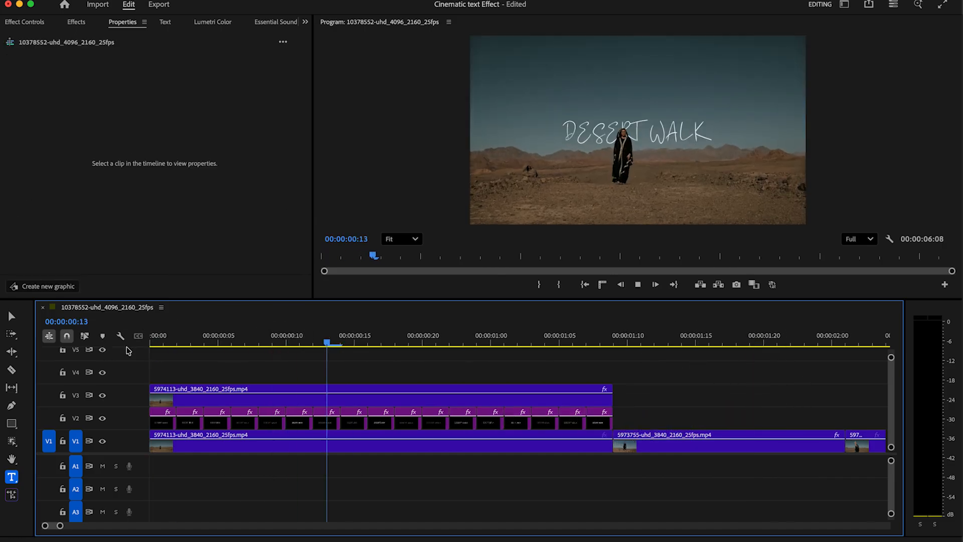
pyautogui.press('space')
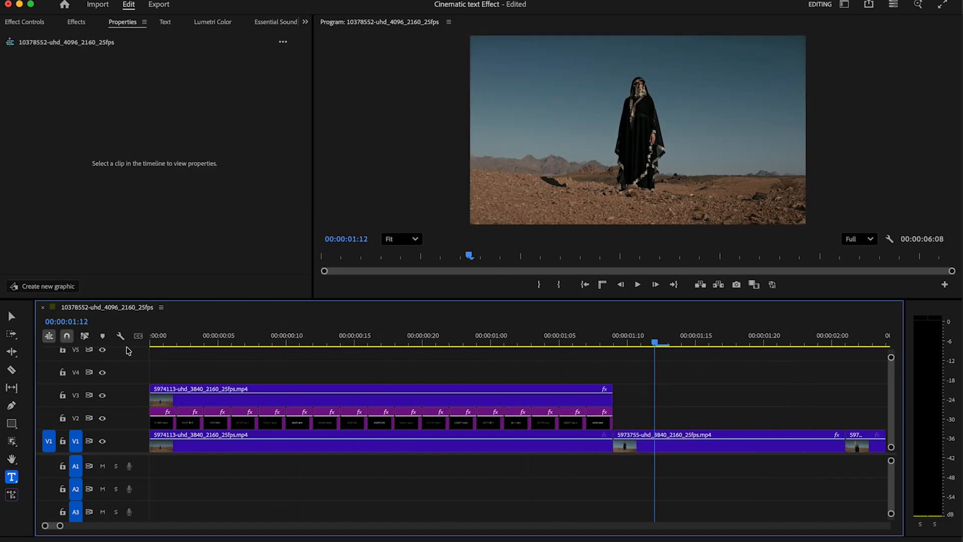
pyautogui.click(172, 342)
pyautogui.press('space')
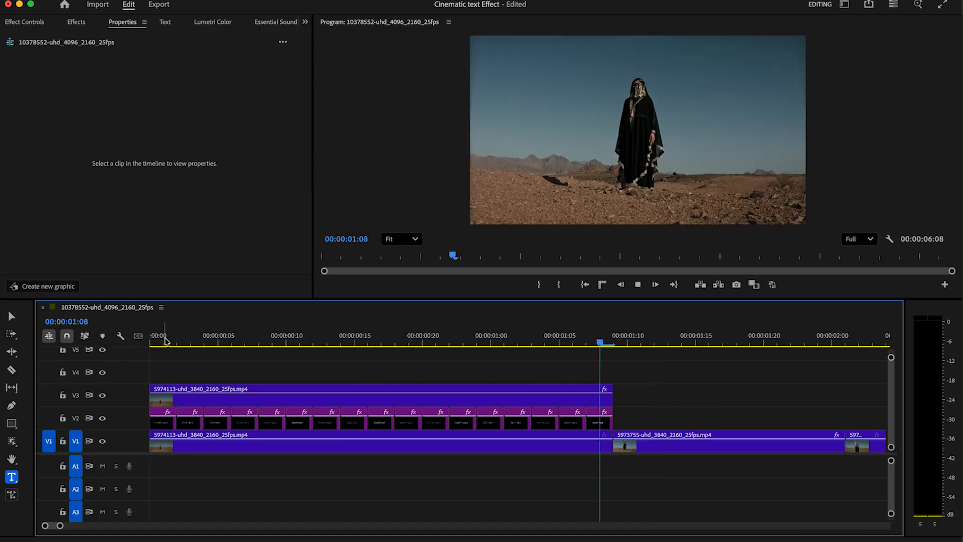
pyautogui.moveTo(409, 342); pyautogui.dragTo(294, 389)
# Move the Super 8 Film Burn clip along V4 so it spans the cut between the first and second V1 clips.
pyautogui.moveTo(63, 527); pyautogui.dragTo(90, 526)
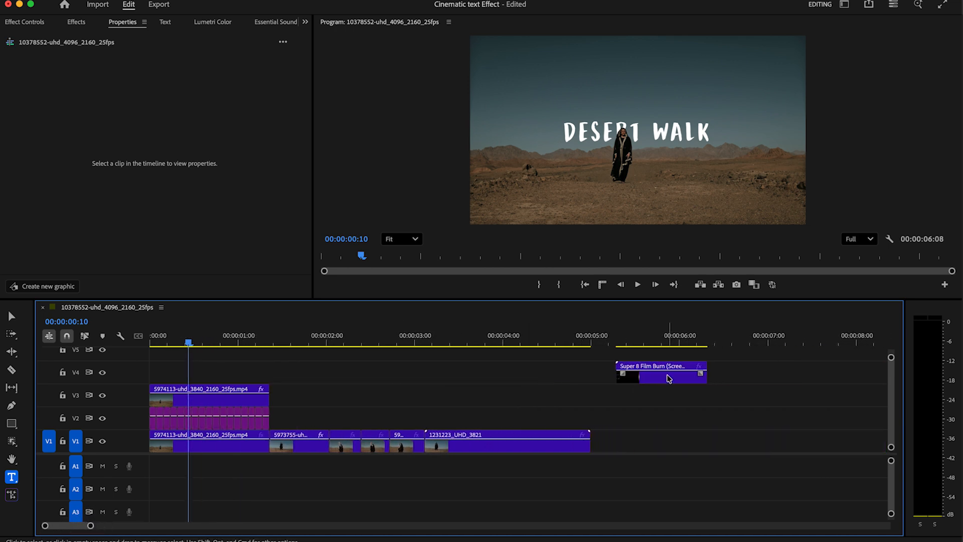
pyautogui.moveTo(663, 381); pyautogui.dragTo(462, 377)
pyautogui.moveTo(254, 342)
pyautogui.mouseDown()
pyautogui.moveTo(242, 344)
pyautogui.moveTo(273, 354)
pyautogui.mouseUp()
pyautogui.moveTo(462, 380)
pyautogui.mouseDown()
pyautogui.moveTo(289, 378)
pyautogui.moveTo(297, 378)
pyautogui.mouseUp()
pyautogui.moveTo(261, 343)
pyautogui.mouseDown()
pyautogui.moveTo(331, 350)
pyautogui.moveTo(260, 380)
pyautogui.mouseUp()
pyautogui.click(263, 342)
pyautogui.moveTo(263, 343); pyautogui.dragTo(278, 345)
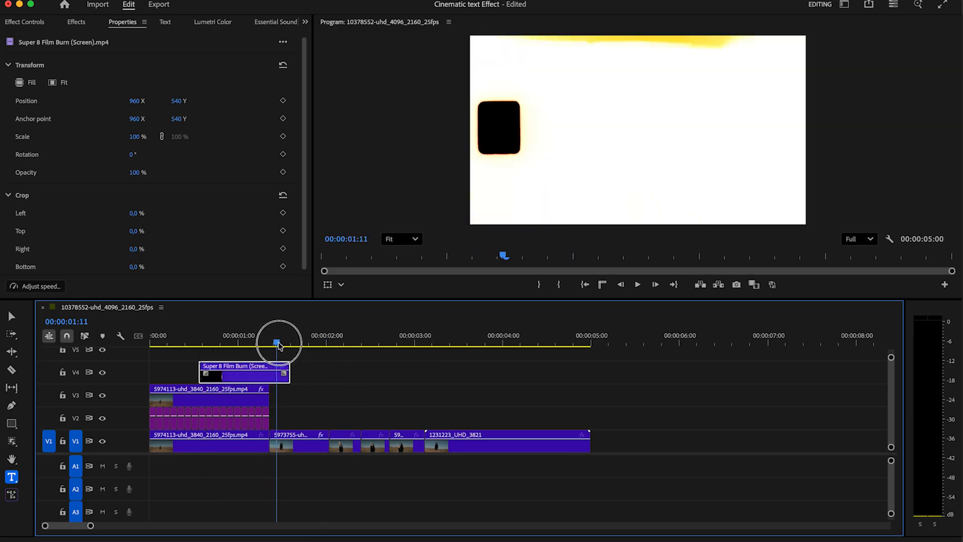
# Set the blend mode of the Super 8 Film Burn clip to Screen and play back the transition.
pyautogui.click(305, 22)
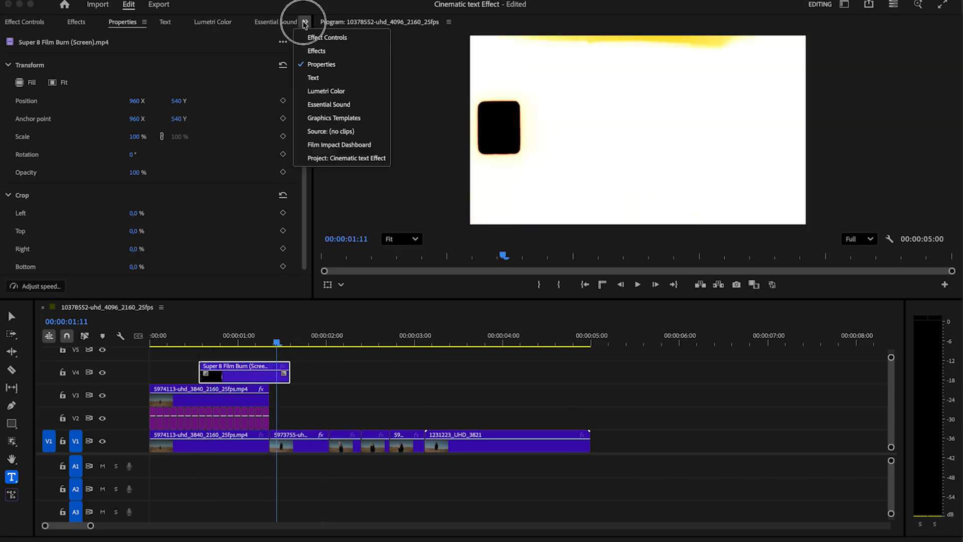
pyautogui.click(330, 38)
pyautogui.scroll(-2, 296, 165)
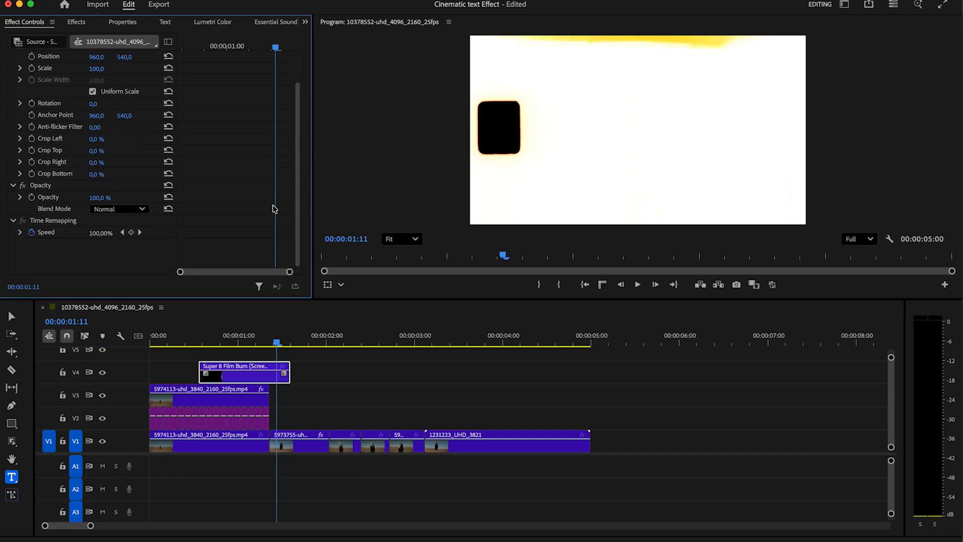
pyautogui.click(136, 208)
pyautogui.click(126, 336)
pyautogui.moveTo(233, 340); pyautogui.dragTo(125, 338)
pyautogui.press('space')
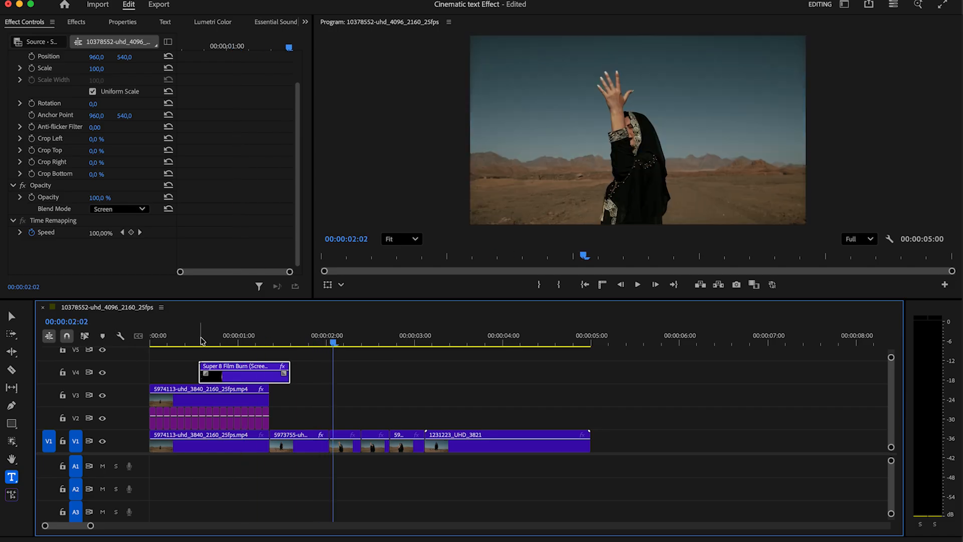
pyautogui.click(183, 342)
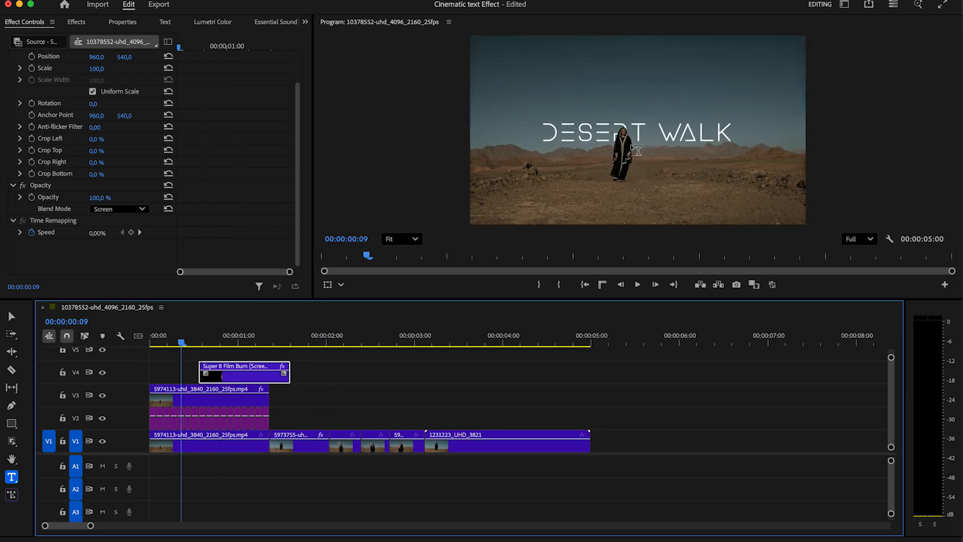
# Create a 1920 × 1080, 25 fps adjustment layer and place it on V2 at the start of the third V1 clip.
pyautogui.click(12, 315)
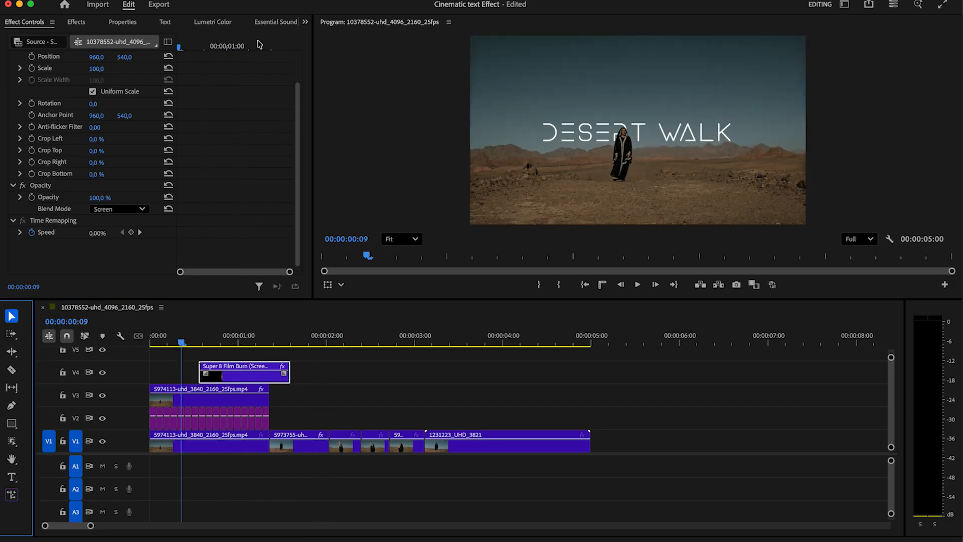
pyautogui.click(305, 22)
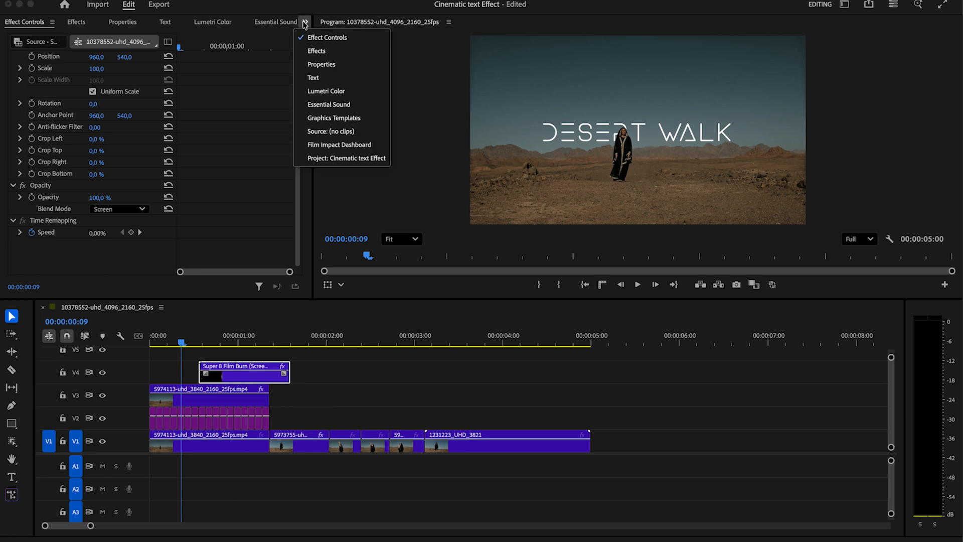
pyautogui.click(338, 159)
pyautogui.moveTo(313, 165); pyautogui.dragTo(264, 165)
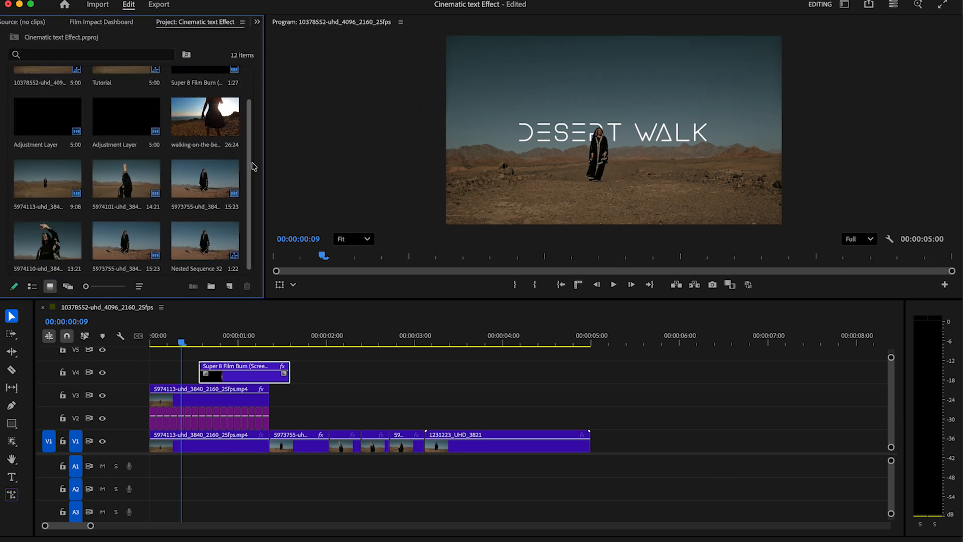
pyautogui.click(239, 215)
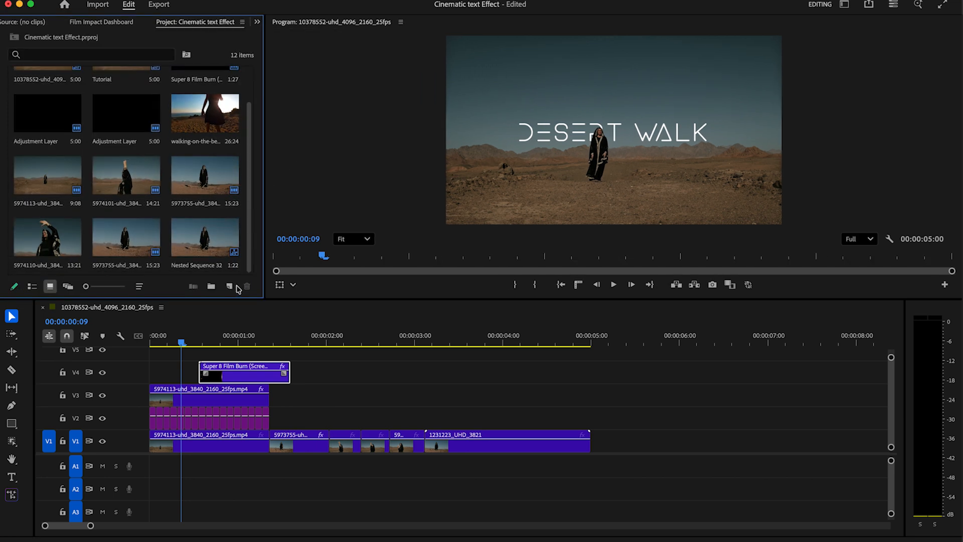
pyautogui.click(230, 286)
pyautogui.click(258, 347)
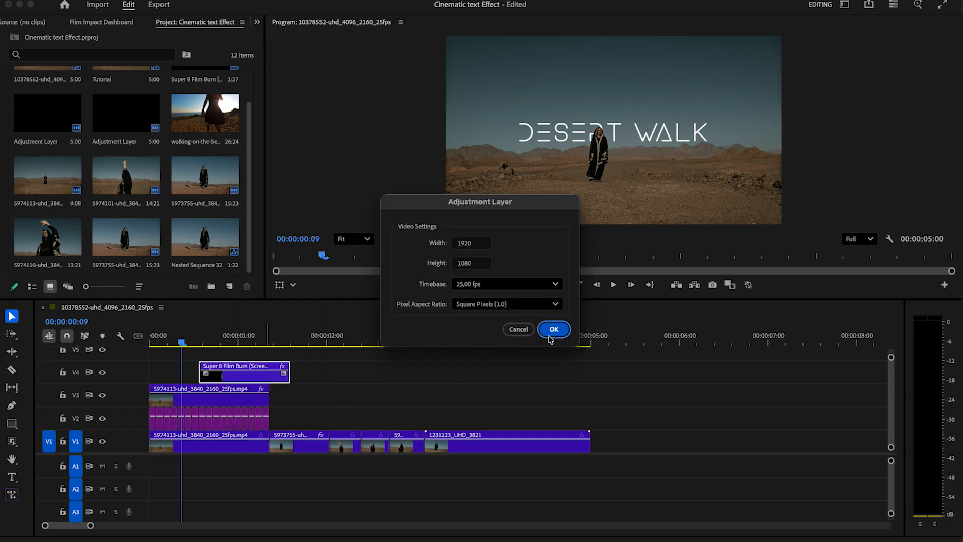
pyautogui.click(554, 329)
pyautogui.moveTo(63, 244); pyautogui.dragTo(330, 420)
# Cut the adjustment layer on V2 at 00:00:02:10 and move its long remainder further along the track.
pyautogui.click(330, 343)
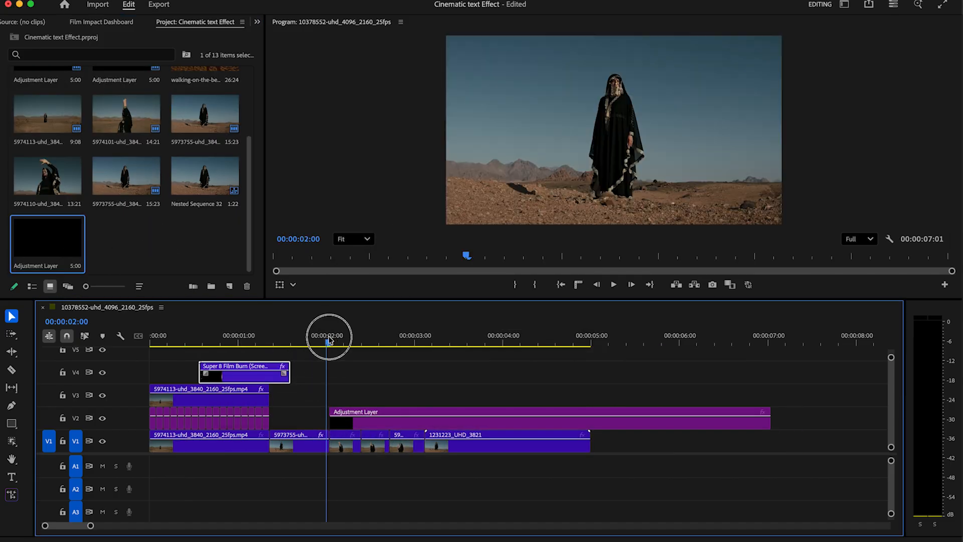
pyautogui.press('Right')
pyautogui.press('Right')
pyautogui.press('Right')
pyautogui.press('Right')
pyautogui.press('Right')
pyautogui.press('Right')
pyautogui.press('Right')
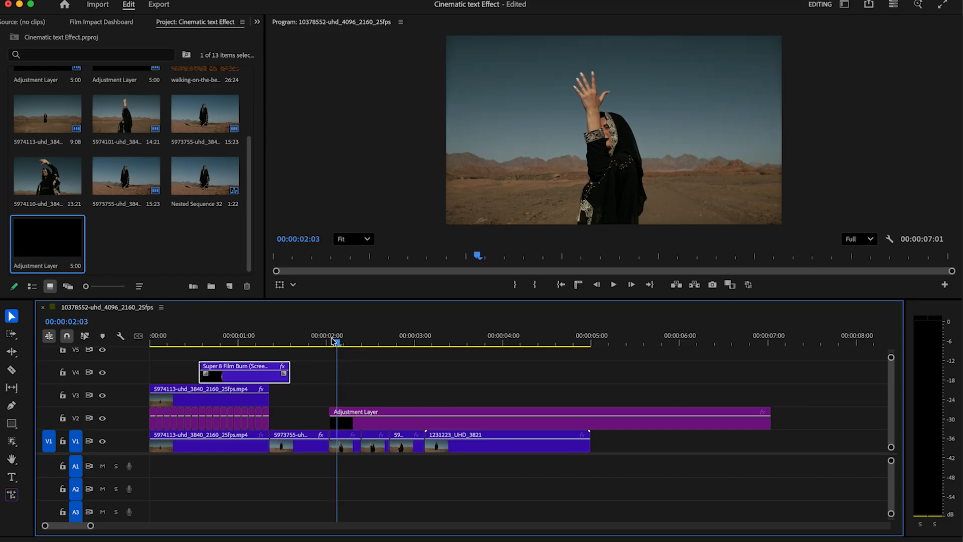
pyautogui.press('Right')
pyautogui.press('Right')
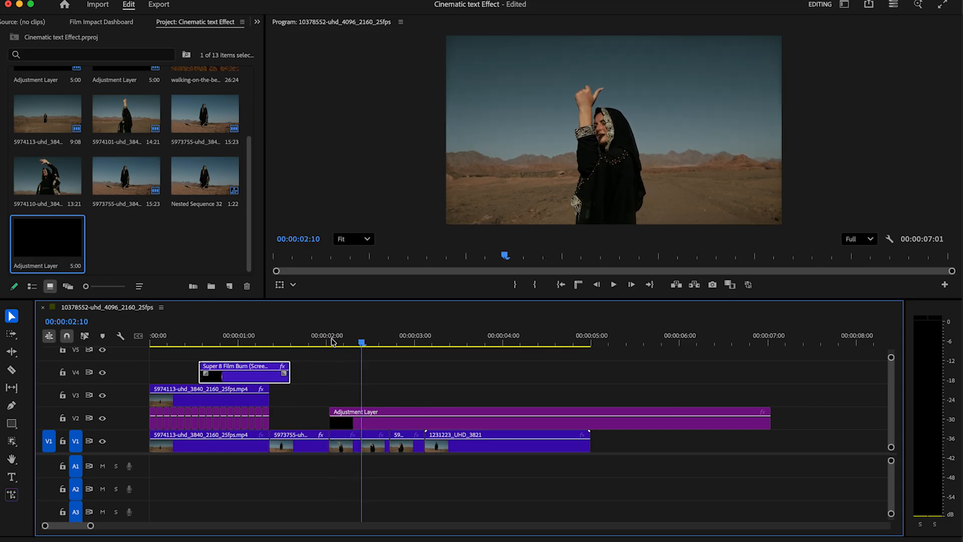
pyautogui.press('c')
pyautogui.click(361, 418)
pyautogui.press('v')
pyautogui.moveTo(401, 419); pyautogui.dragTo(528, 423)
# Apply the AM - Hard Flashy Shake preset to the short adjustment layer and shift it over the cut between the second and third V1 clips.
pyautogui.click(256, 21)
pyautogui.click(263, 50)
pyautogui.click(10, 60)
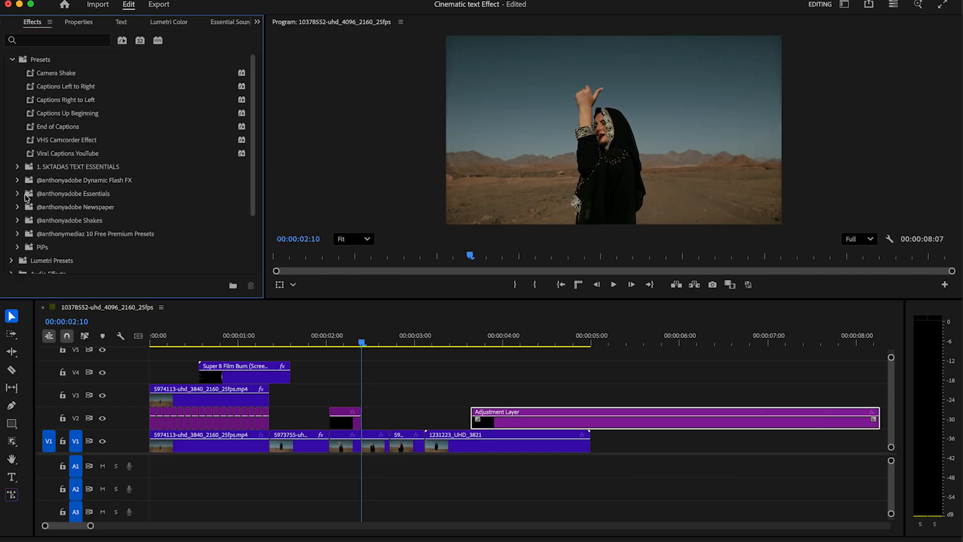
pyautogui.click(19, 194)
pyautogui.moveTo(253, 162); pyautogui.dragTo(346, 420)
pyautogui.click(24, 178)
pyautogui.moveTo(332, 335); pyautogui.dragTo(312, 341)
pyautogui.moveTo(346, 421); pyautogui.dragTo(329, 421)
# Play back the shake transition between the second and third V1 clips.
pyautogui.click(245, 338)
pyautogui.press('space')
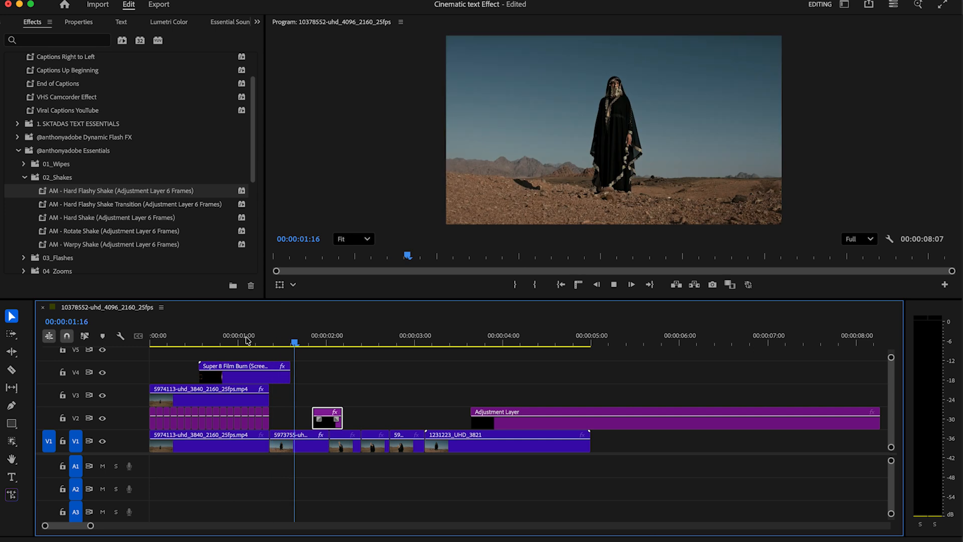
pyautogui.moveTo(248, 339); pyautogui.dragTo(266, 344)
pyautogui.press('space')
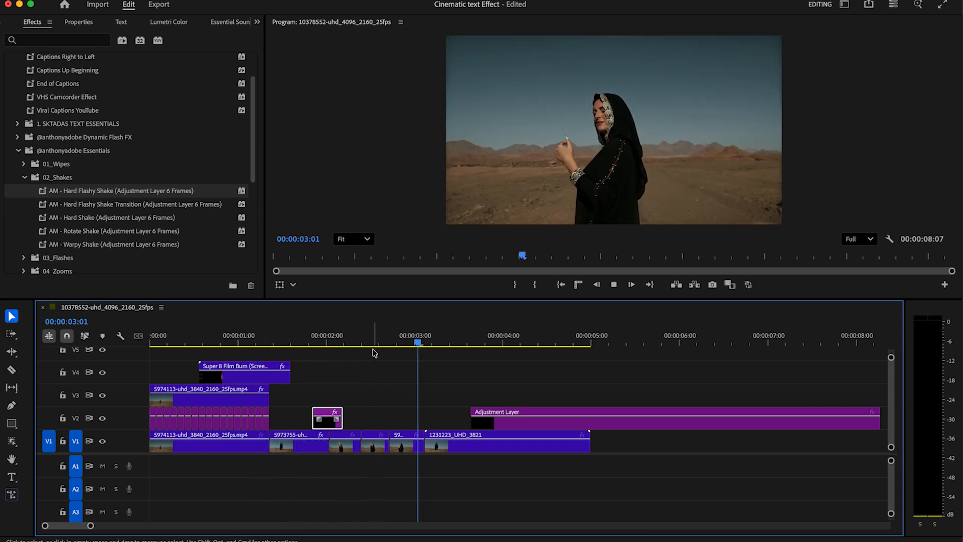
pyautogui.press('space')
# Move the long adjustment layer to the start of the fourth V1 clip, trimming it to end at 00:00:02:13.
pyautogui.moveTo(497, 424); pyautogui.dragTo(396, 421)
pyautogui.click(365, 343)
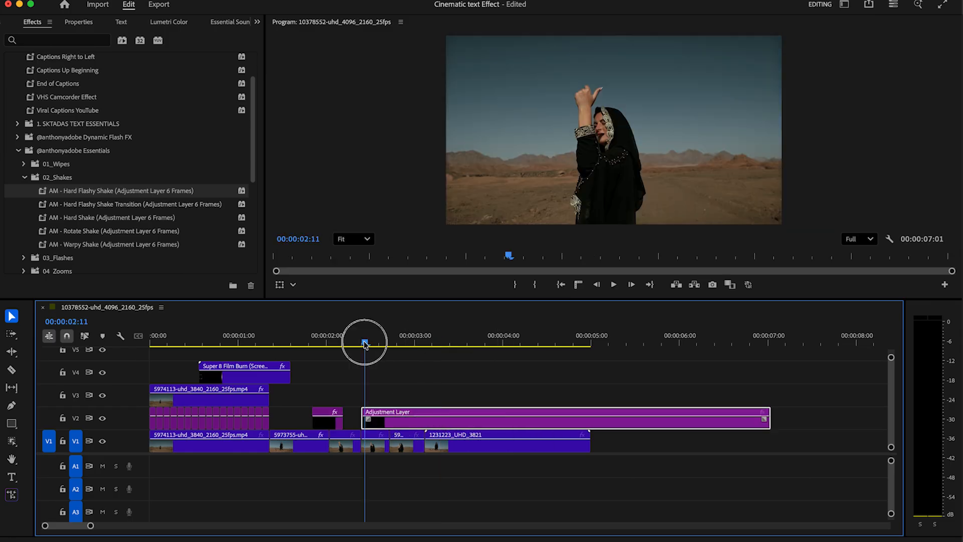
pyautogui.press('Left')
pyautogui.press('Right')
pyautogui.press('Right')
pyautogui.press('Right')
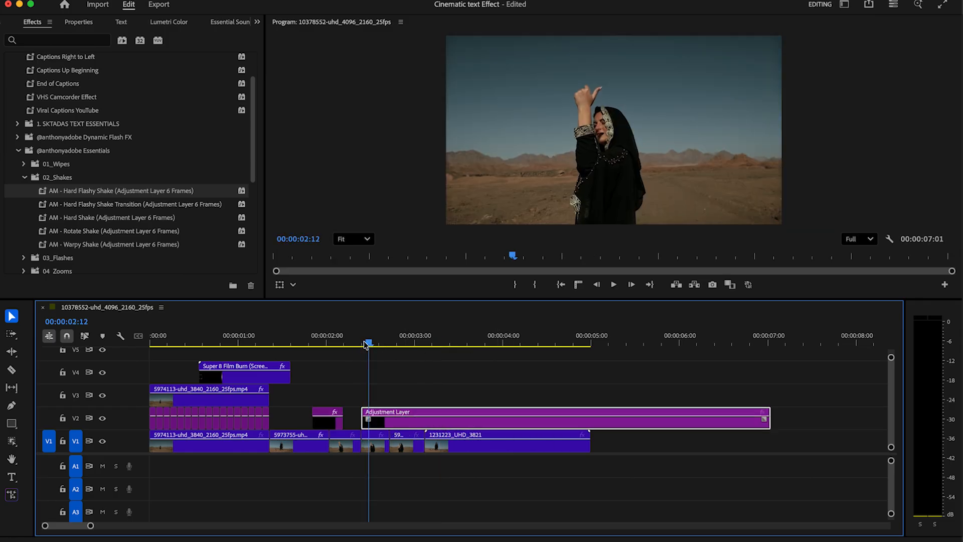
pyautogui.press('c')
pyautogui.click(372, 419)
pyautogui.press('v')
pyautogui.click(399, 417)
pyautogui.press('Delete')
# Apply the AM - Flashy Position preset to the three-frame adjustment layer and duplicate it at the start of the next two V1 clips.
pyautogui.click(24, 177)
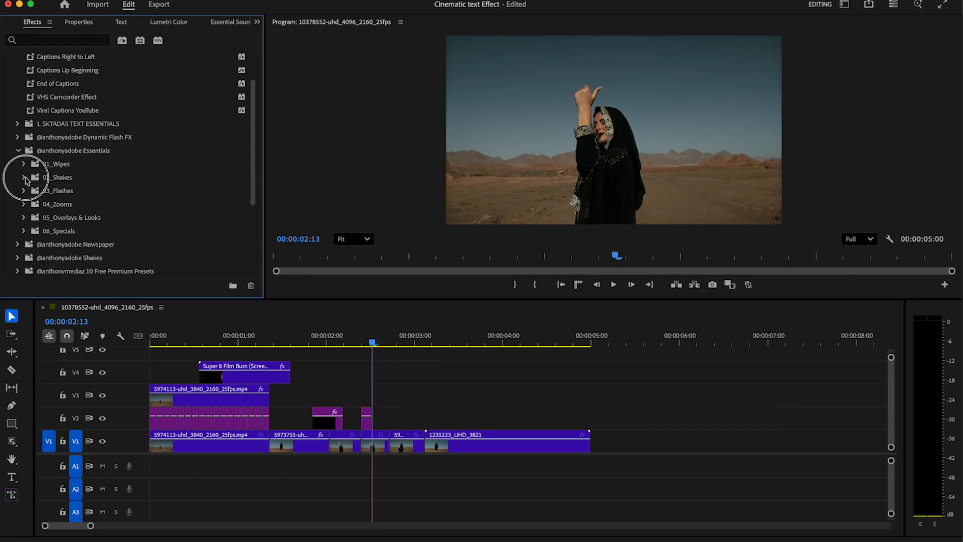
pyautogui.click(25, 192)
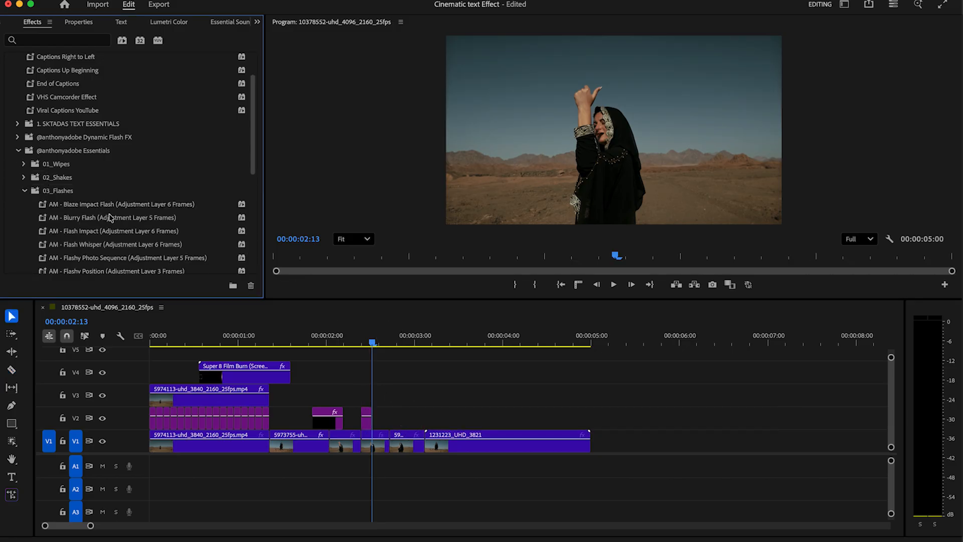
pyautogui.moveTo(252, 163); pyautogui.dragTo(248, 197)
pyautogui.moveTo(160, 206); pyautogui.dragTo(395, 426)
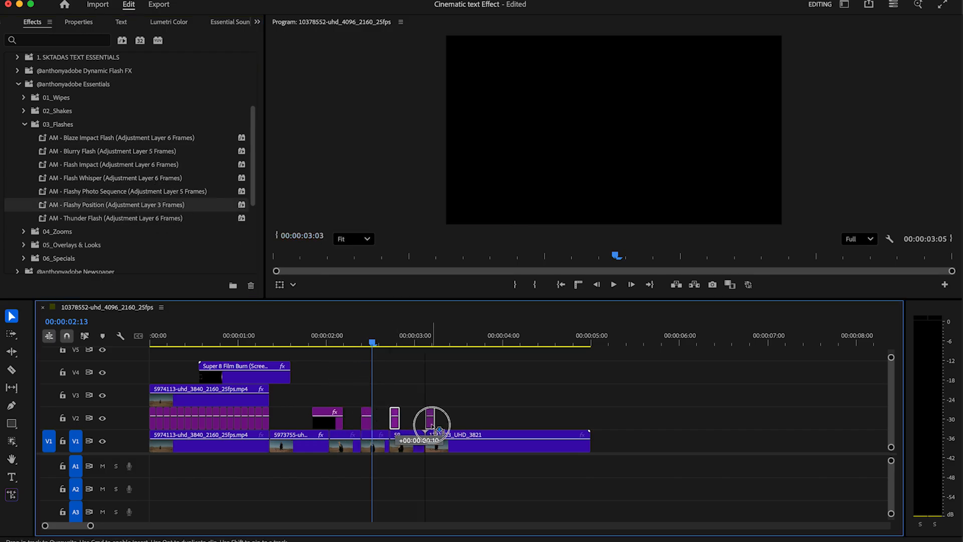
pyautogui.moveTo(326, 345); pyautogui.dragTo(296, 344)
pyautogui.press('space')
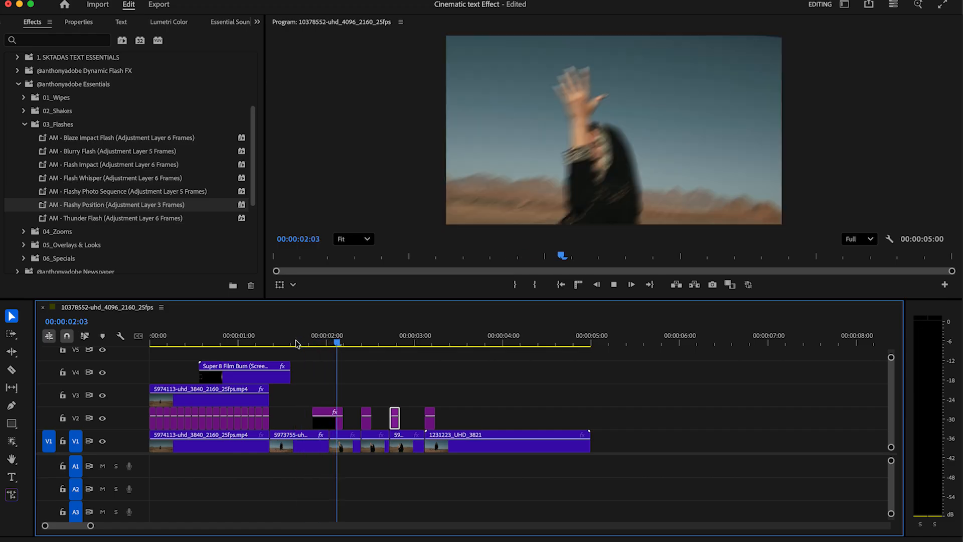
pyautogui.press('space')
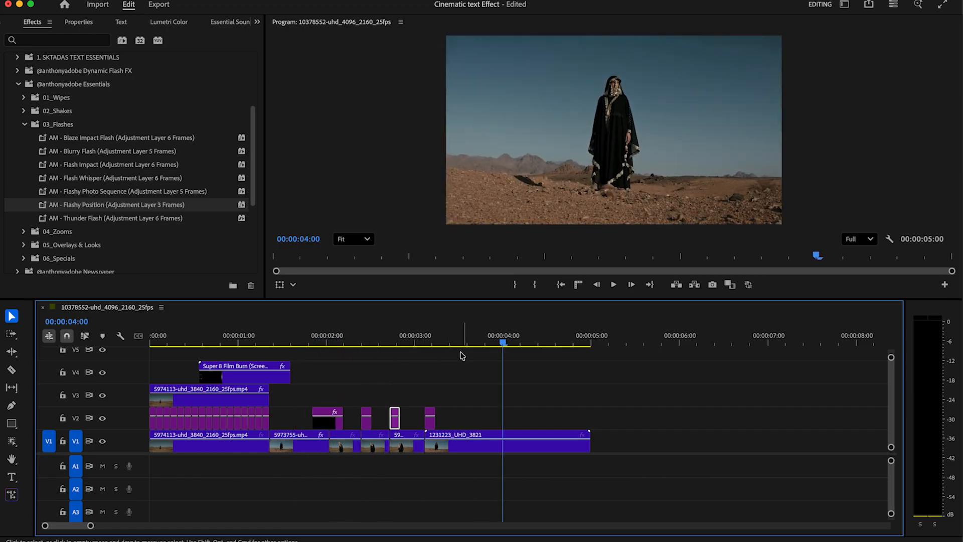
# Duplicate the 1231223_UHD_3821 clip from V1 onto V3 and create an object mask of the woman in the copy.
pyautogui.click(479, 448)
pyautogui.moveTo(477, 448); pyautogui.dragTo(476, 396)
pyautogui.click(12, 440)
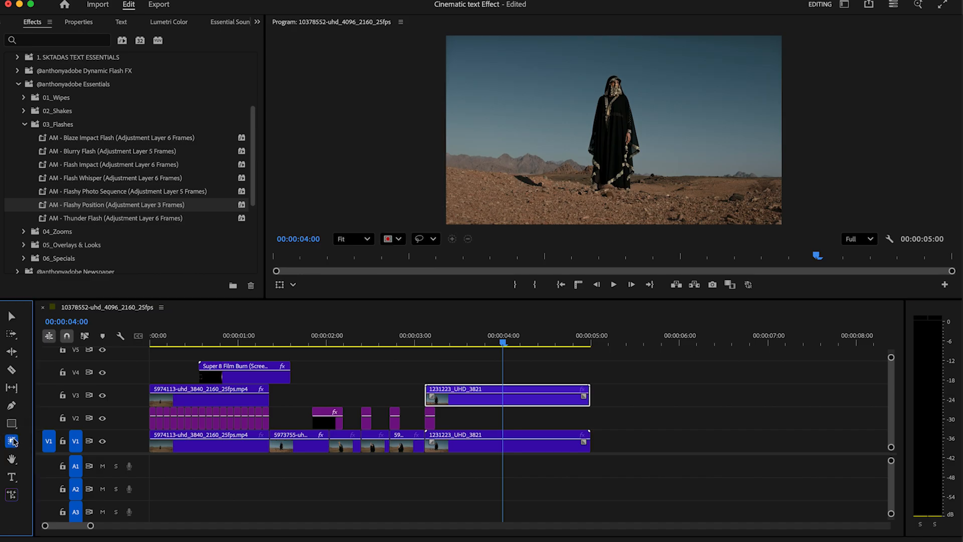
pyautogui.click(616, 134)
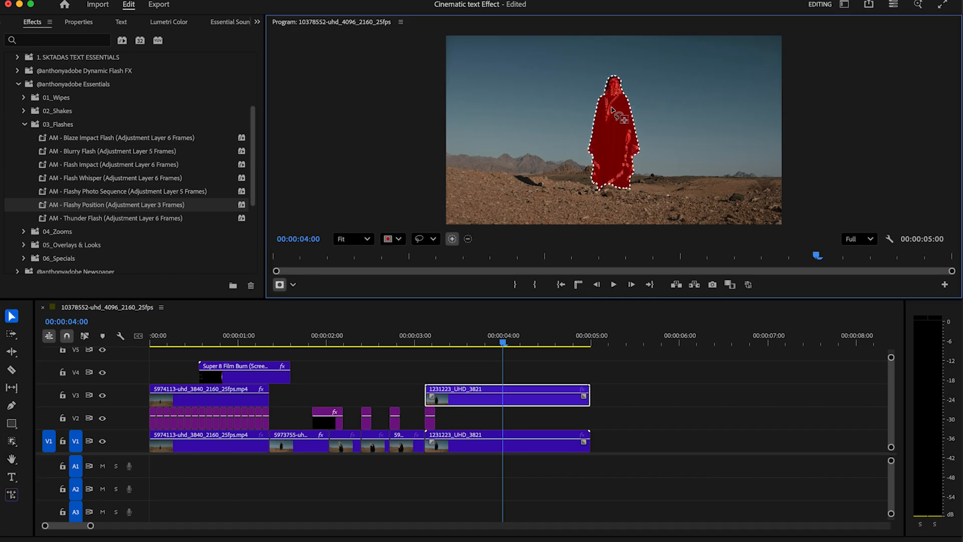
# Track Object Mask (01) both forward and backward through the duplicated 1231223_UHD_3821 clip.
pyautogui.click(257, 22)
pyautogui.click(285, 40)
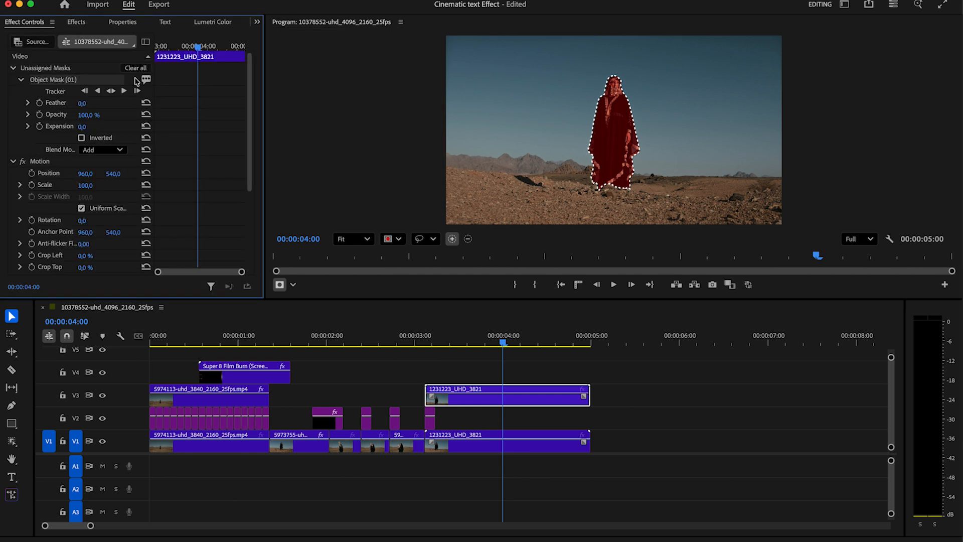
pyautogui.click(114, 94)
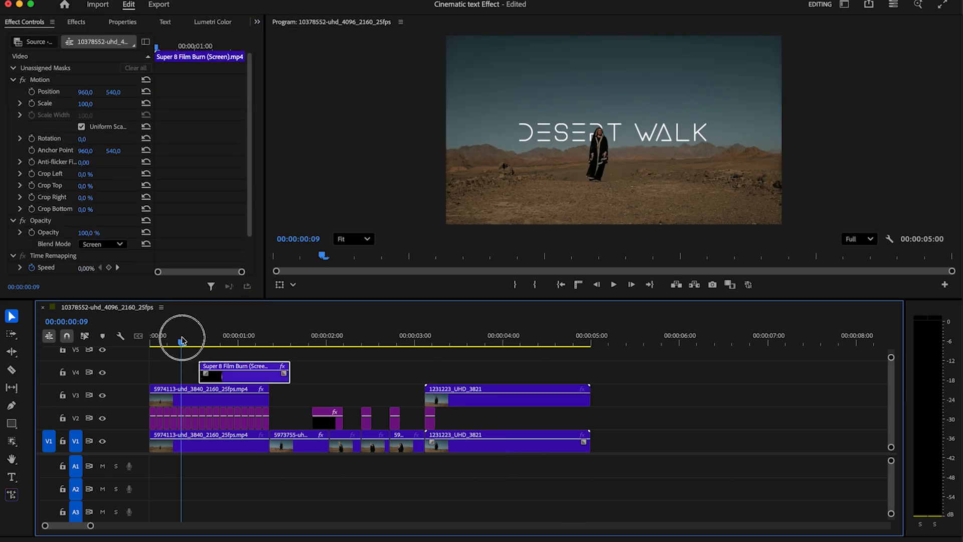
# Copy the title segment at 00:00:00:09 to V3 beneath the masked clip on V4 and extend it to the end of 1231223_UHD_3821.
pyautogui.click(181, 424)
pyautogui.moveTo(182, 423); pyautogui.dragTo(460, 374)
pyautogui.moveTo(460, 427); pyautogui.dragTo(590, 395)
# Assign the tracked Object Mask (01) to the opacity of the 1231223_UHD_3821 clip on V4.
pyautogui.moveTo(503, 340); pyautogui.dragTo(507, 344)
pyautogui.click(489, 344)
pyautogui.click(452, 378)
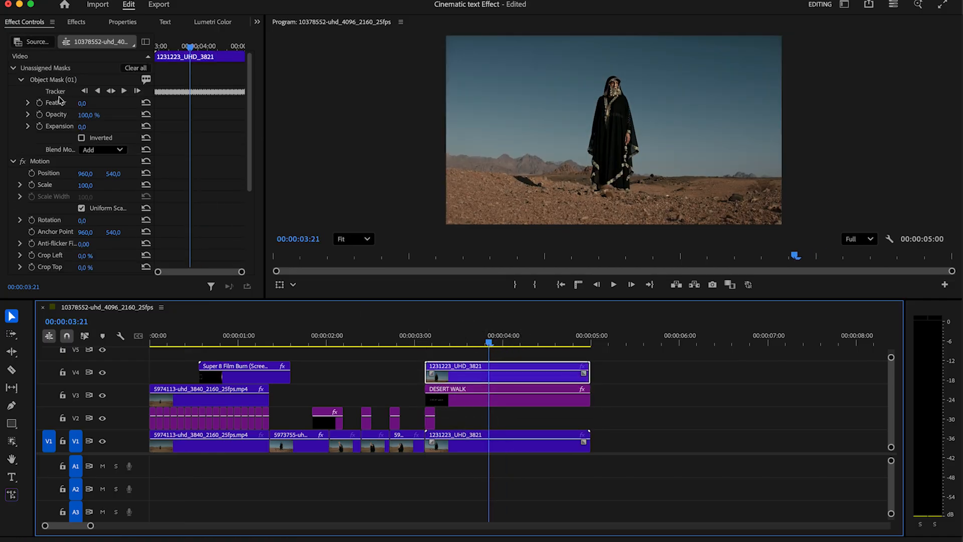
pyautogui.moveTo(55, 83); pyautogui.dragTo(54, 205)
# Set the font size of the DESERT WALK title on V3 to about 174.
pyautogui.click(516, 387)
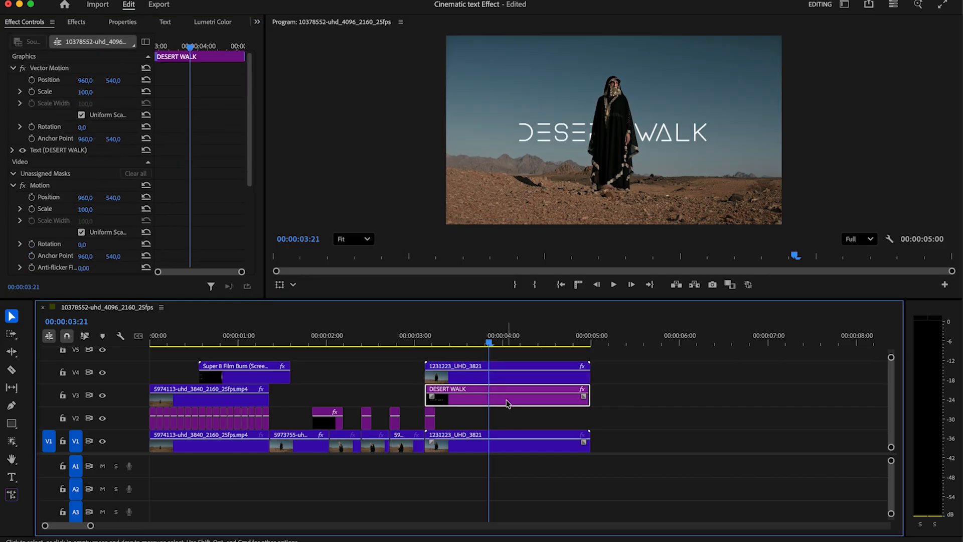
pyautogui.click(123, 23)
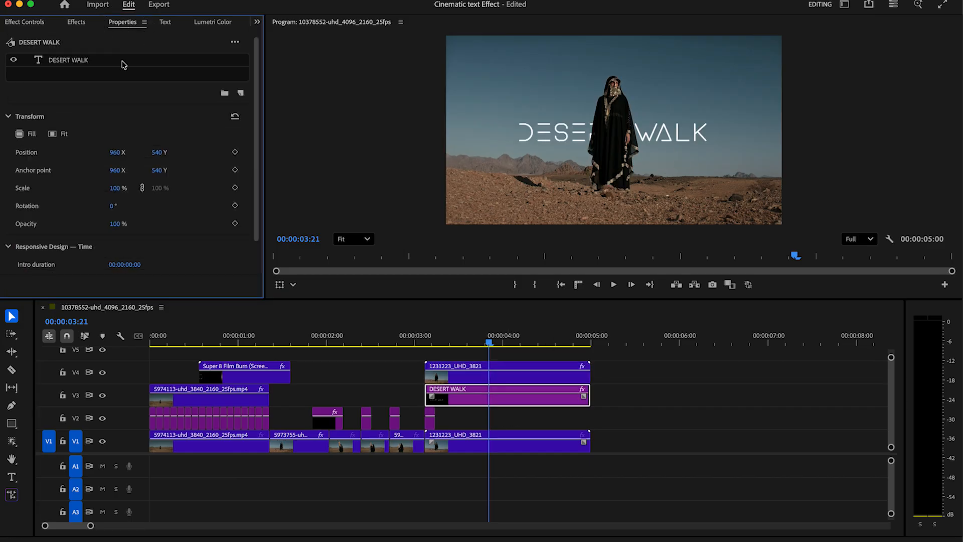
pyautogui.click(69, 61)
pyautogui.moveTo(95, 186); pyautogui.dragTo(115, 178)
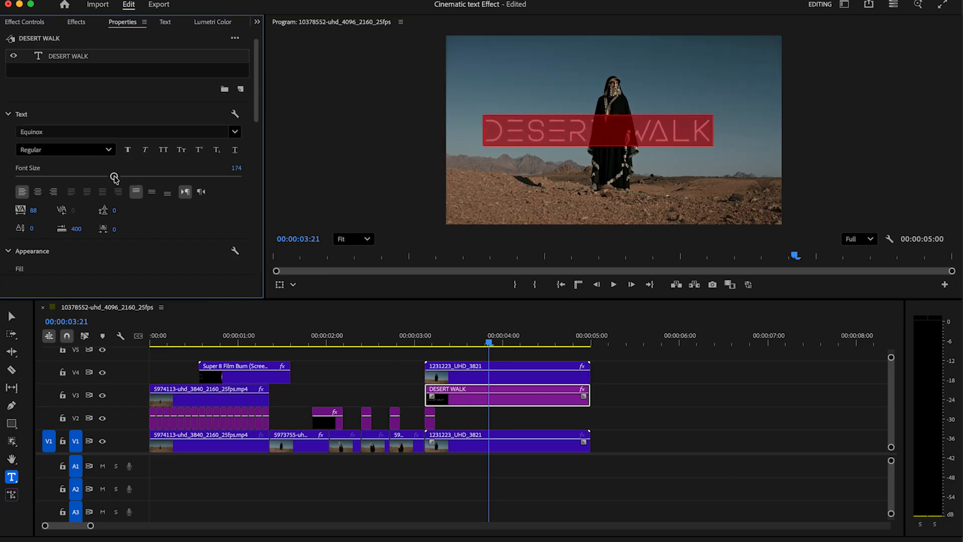
# Center the DESERT WALK title on V3 horizontally in the frame and play back the closing shot.
pyautogui.scroll(-10, 234, 175)
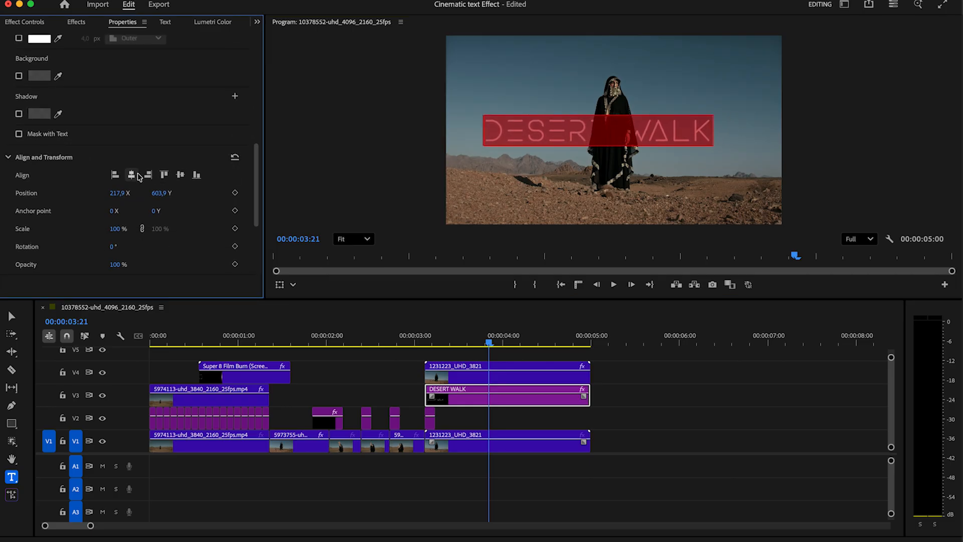
pyautogui.click(138, 175)
pyautogui.click(424, 343)
pyautogui.press('space')
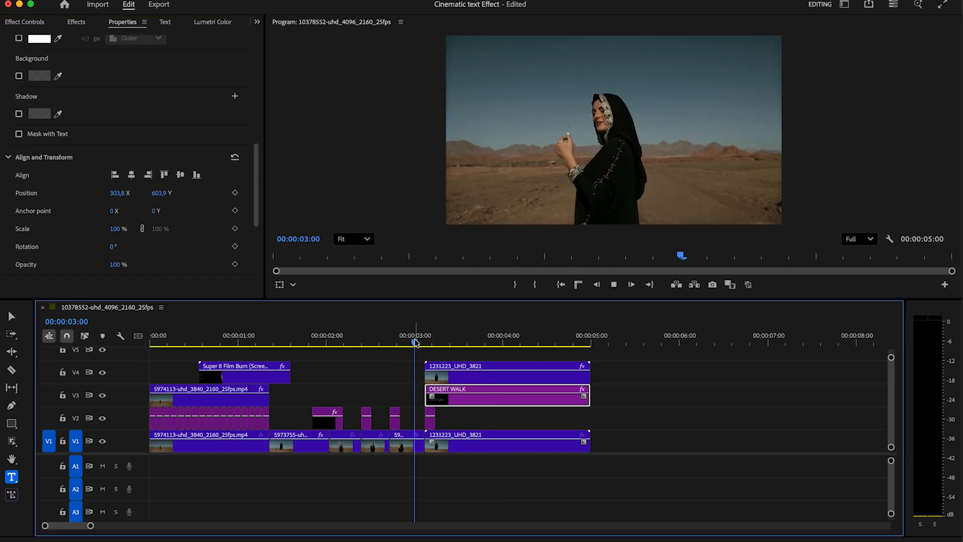
pyautogui.press('space')
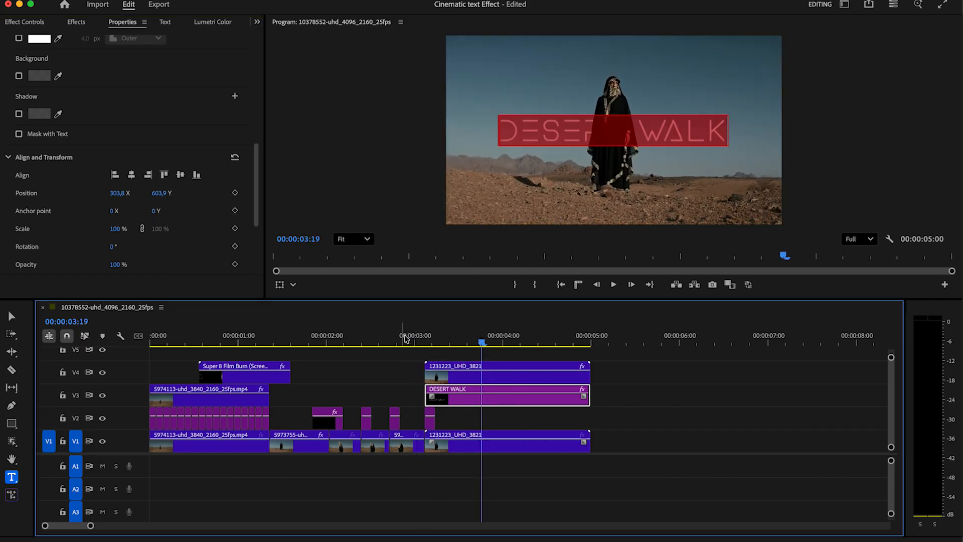
# Split the Super 8 Film Burn clip on V4 and duplicate its first part to V5 over the cut into the closing shot.
pyautogui.click(268, 331)
pyautogui.moveTo(266, 342)
pyautogui.mouseDown()
pyautogui.moveTo(204, 345)
pyautogui.moveTo(252, 347)
pyautogui.moveTo(238, 353)
pyautogui.mouseUp()
pyautogui.press('c')
pyautogui.click(234, 374)
pyautogui.press('v')
pyautogui.moveTo(220, 377)
pyautogui.mouseDown()
pyautogui.moveTo(379, 351)
pyautogui.moveTo(430, 355)
pyautogui.mouseUp()
pyautogui.moveTo(430, 355); pyautogui.dragTo(431, 354)
# Animate the DESERT WALK title's Vector Motion scale from 100 at its start to 110, with the second keyframe at the clip's end.
pyautogui.click(257, 21)
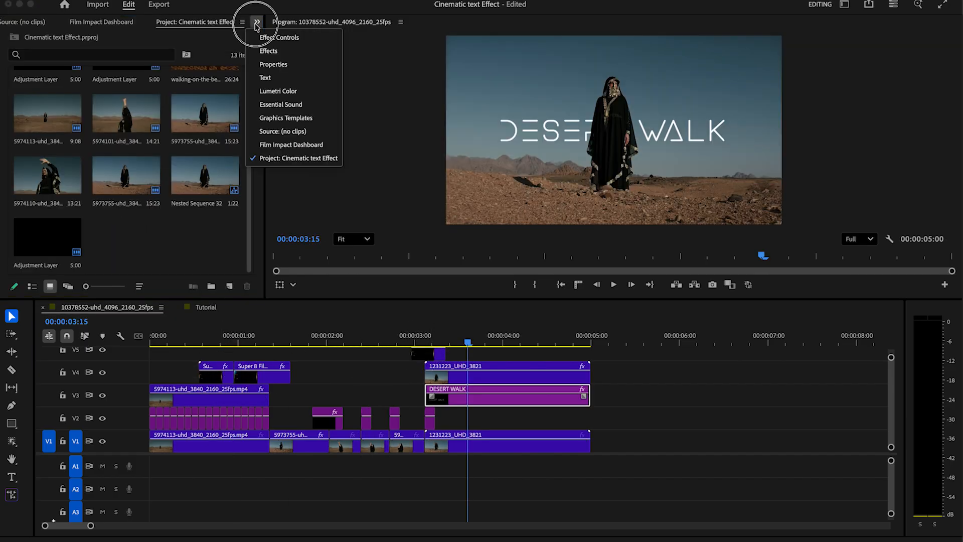
pyautogui.click(273, 40)
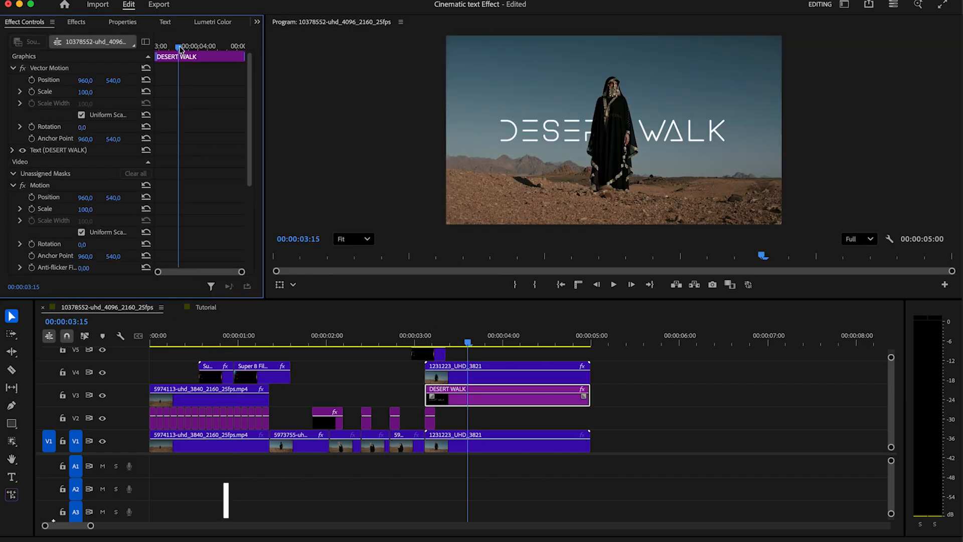
pyautogui.moveTo(180, 49); pyautogui.dragTo(157, 48)
pyautogui.click(31, 92)
pyautogui.click(182, 47)
pyautogui.click(109, 92)
pyautogui.moveTo(84, 93); pyautogui.dragTo(91, 91)
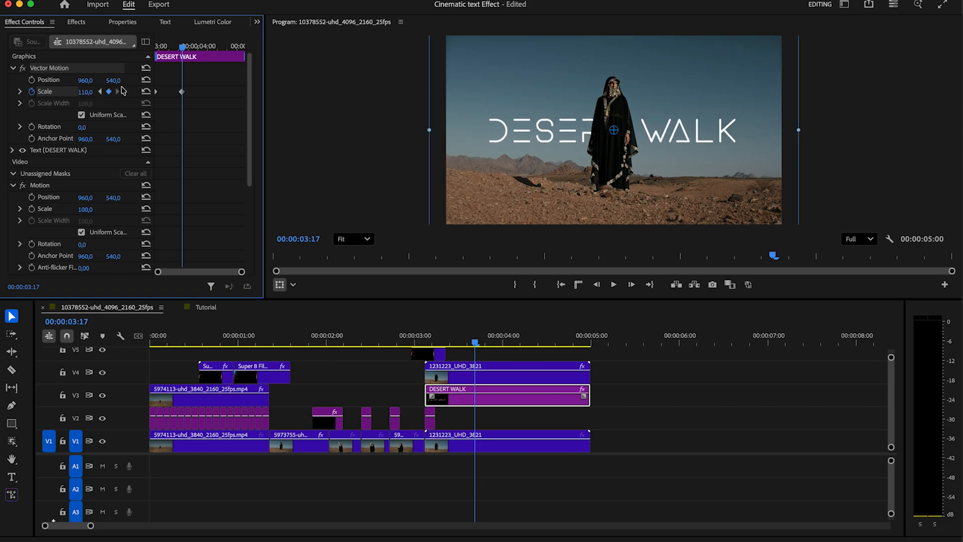
pyautogui.moveTo(182, 95); pyautogui.dragTo(254, 101)
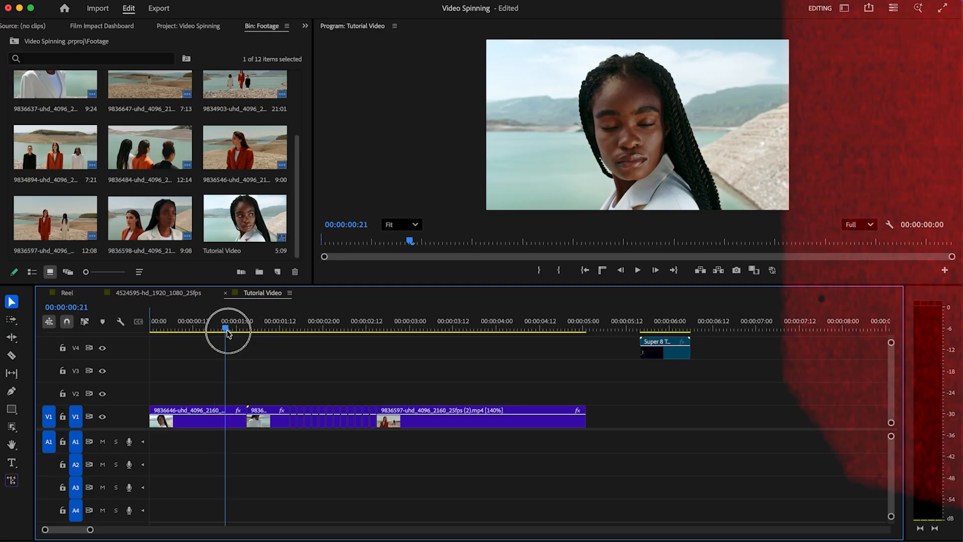
# Examine the run of short clips on V1 in the Tutorial Video sequence of the Video Spinning project frame by frame.
pyautogui.moveTo(227, 334); pyautogui.dragTo(249, 331)
pyautogui.press('Right')
pyautogui.press('Right')
pyautogui.press('Right')
pyautogui.press('Right')
pyautogui.press('Right')
pyautogui.press('Right')
pyautogui.press('Right')
pyautogui.press('Right')
pyautogui.press('Right')
pyautogui.press('Right')
pyautogui.press('Right')
pyautogui.press('Right')
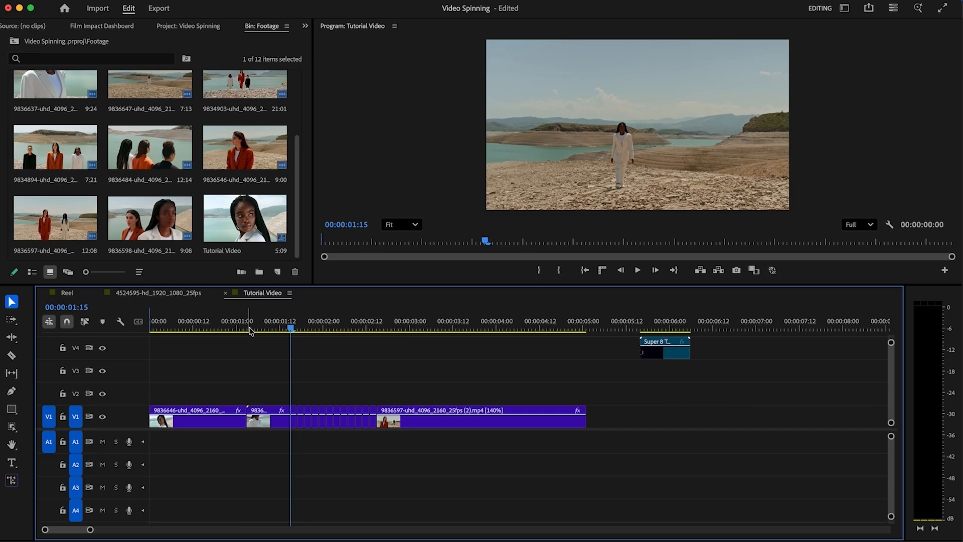
pyautogui.press('Right')
pyautogui.press('Right')
pyautogui.press('Right')
pyautogui.press('Right')
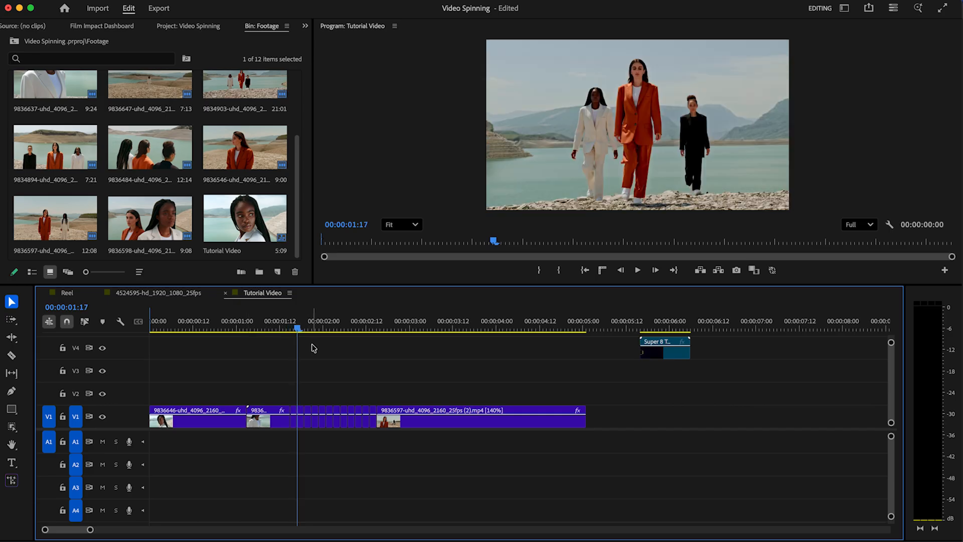
pyautogui.press('Right')
pyautogui.press('Right')
pyautogui.press('Right')
pyautogui.press('Right')
pyautogui.press('Right')
pyautogui.press('Right')
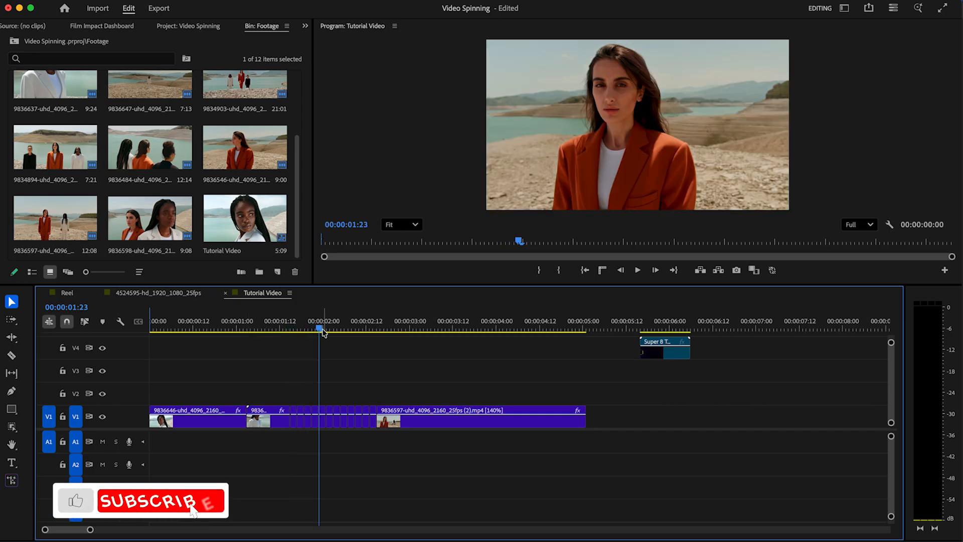
pyautogui.moveTo(326, 329); pyautogui.dragTo(290, 326)
# Nest all the short clips on V1 between the 9836646-uhd and 9836597-uhd clips as Nested Sequence 34.
pyautogui.moveTo(268, 394); pyautogui.dragTo(372, 429)
pyautogui.rightClick(376, 425)
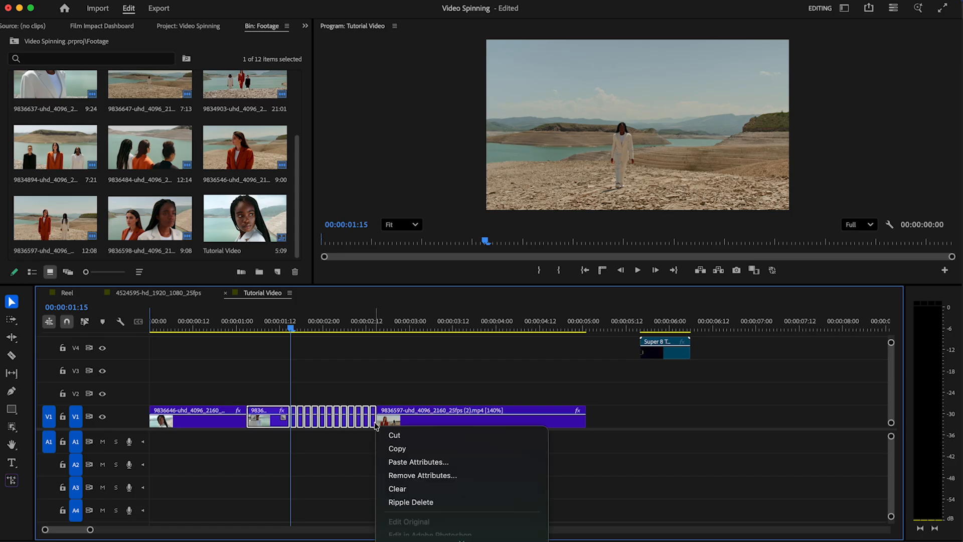
pyautogui.scroll(-10, 402, 424)
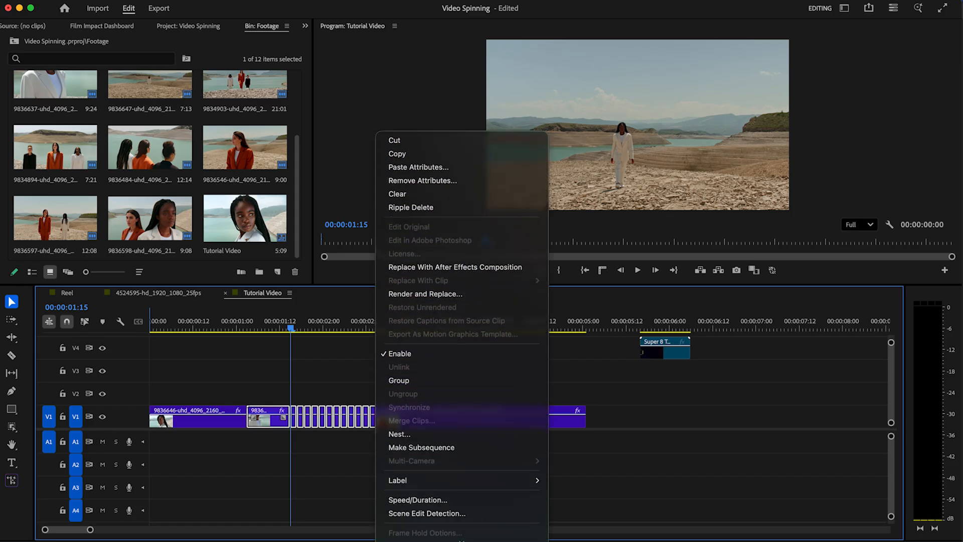
pyautogui.click(407, 419)
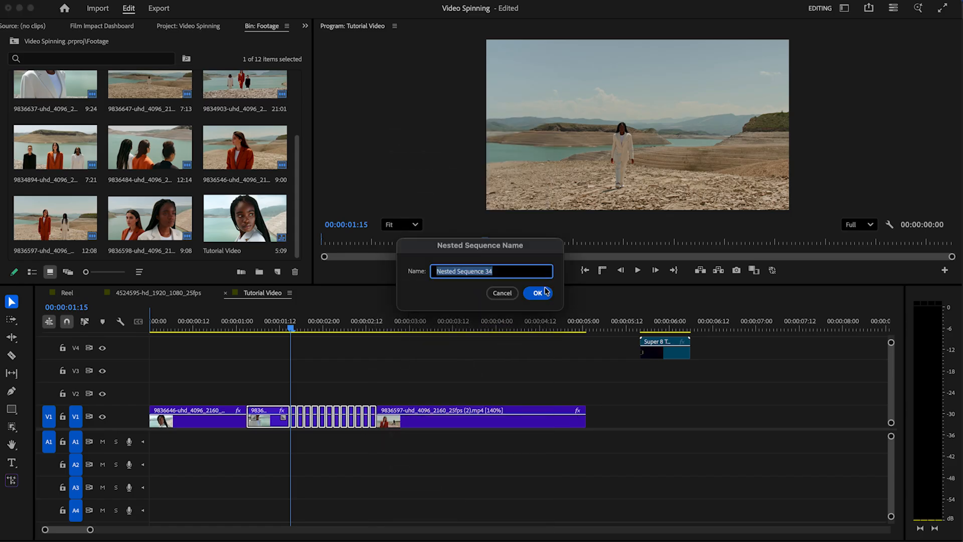
pyautogui.click(547, 291)
# Move the nested sequence up to V2 and extend the first V1 clip beneath it to meet the 9836597-uhd clip.
pyautogui.moveTo(316, 432); pyautogui.dragTo(317, 400)
pyautogui.moveTo(239, 426); pyautogui.dragTo(376, 425)
pyautogui.click(247, 329)
pyautogui.moveTo(249, 330); pyautogui.dragTo(315, 329)
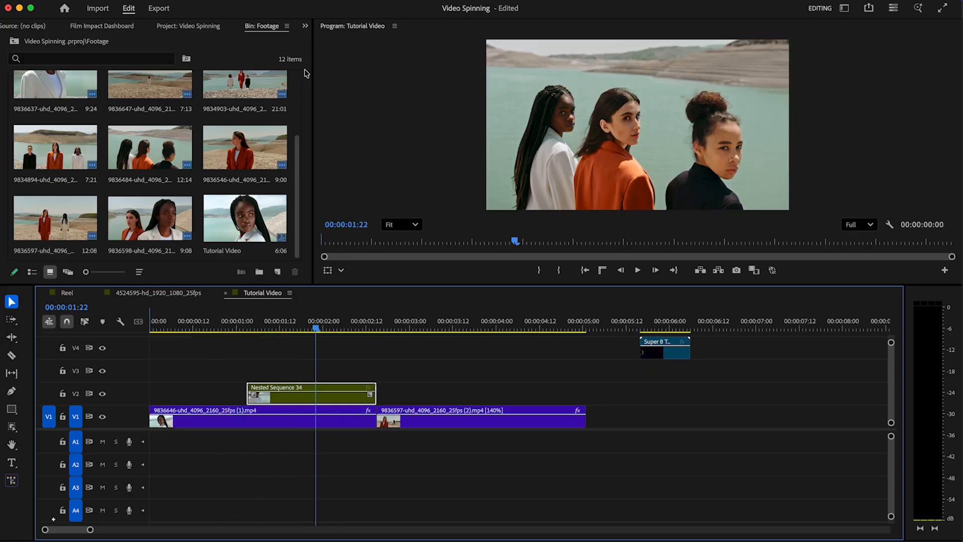
# Set the scale of the nested sequence on V2 to 66.
pyautogui.click(305, 26)
pyautogui.click(329, 40)
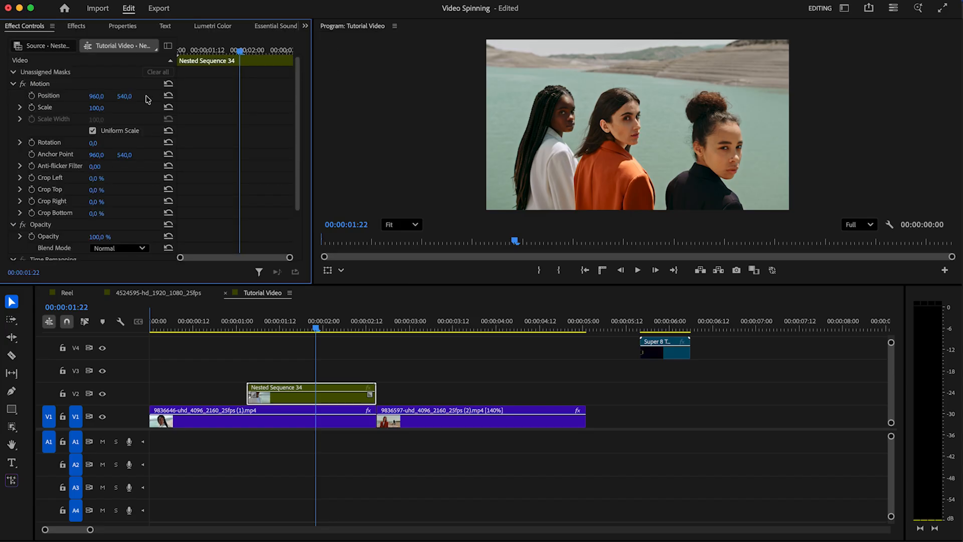
pyautogui.moveTo(99, 107)
pyautogui.mouseDown()
pyautogui.moveTo(83, 107)
pyautogui.moveTo(95, 107)
pyautogui.mouseUp()
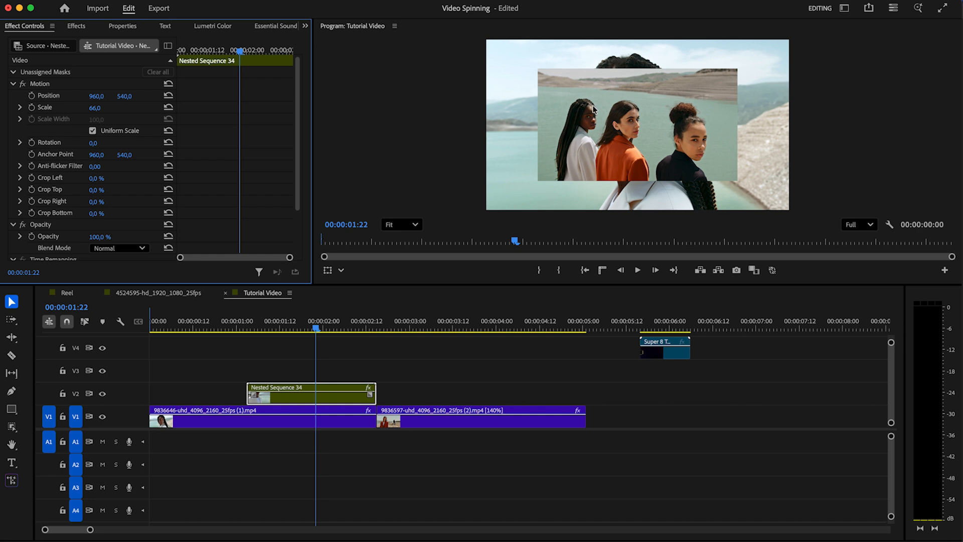
# Apply the Rounded Crop effect from the Film Impact Dashboard to the nested sequence on V2.
pyautogui.click(306, 26)
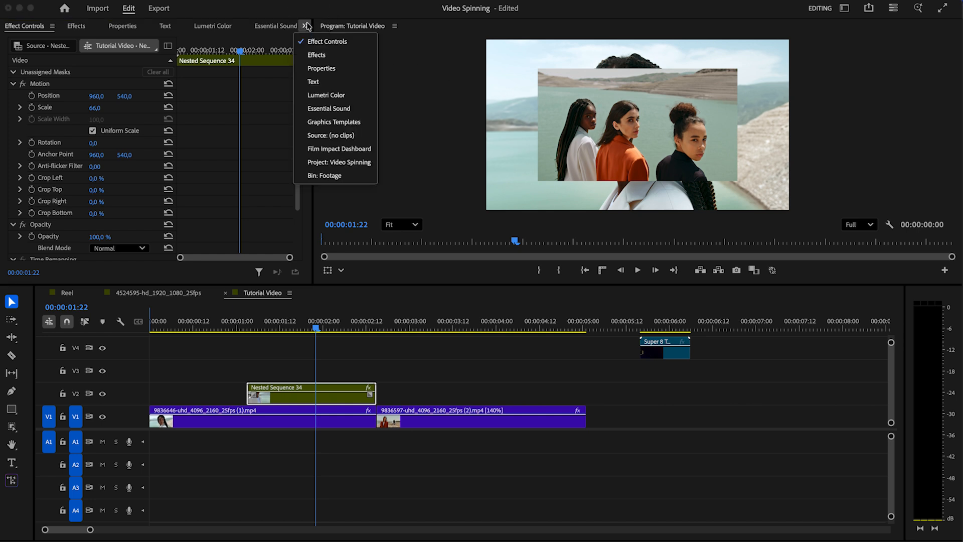
pyautogui.click(348, 150)
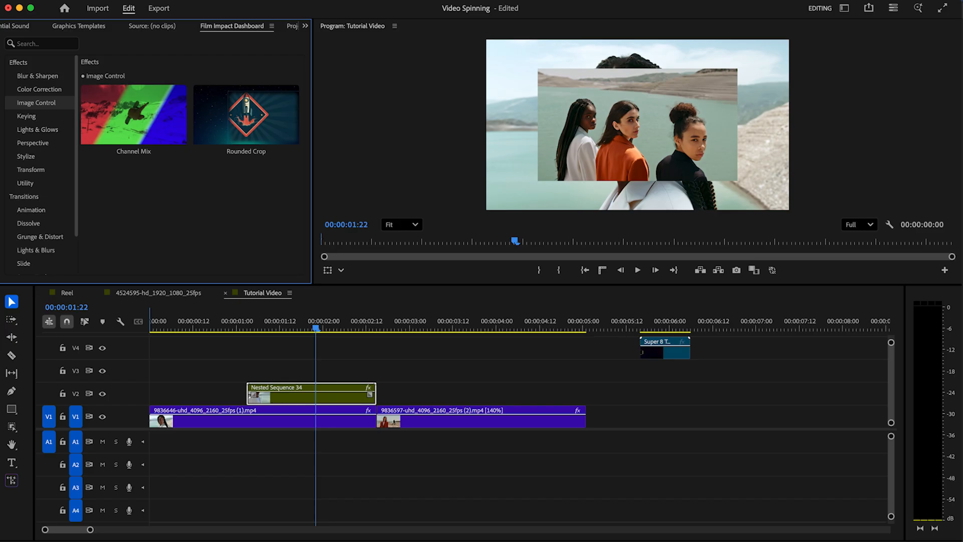
pyautogui.click(335, 1)
pyautogui.moveTo(353, 44)
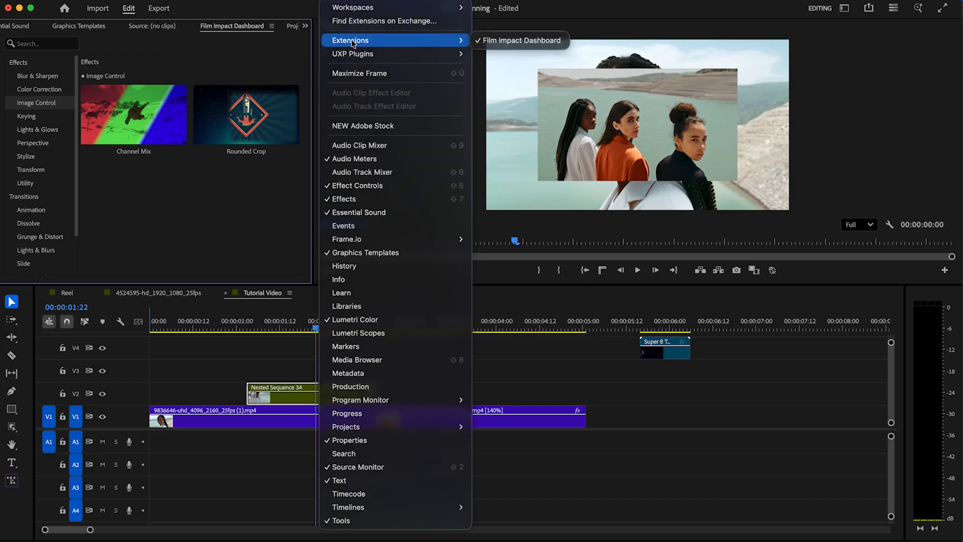
pyautogui.click(512, 41)
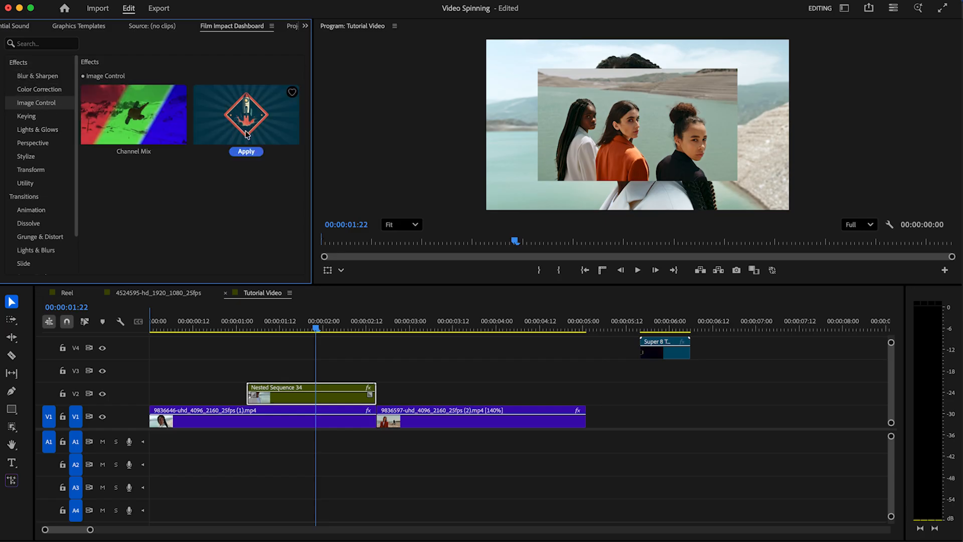
pyautogui.click(259, 153)
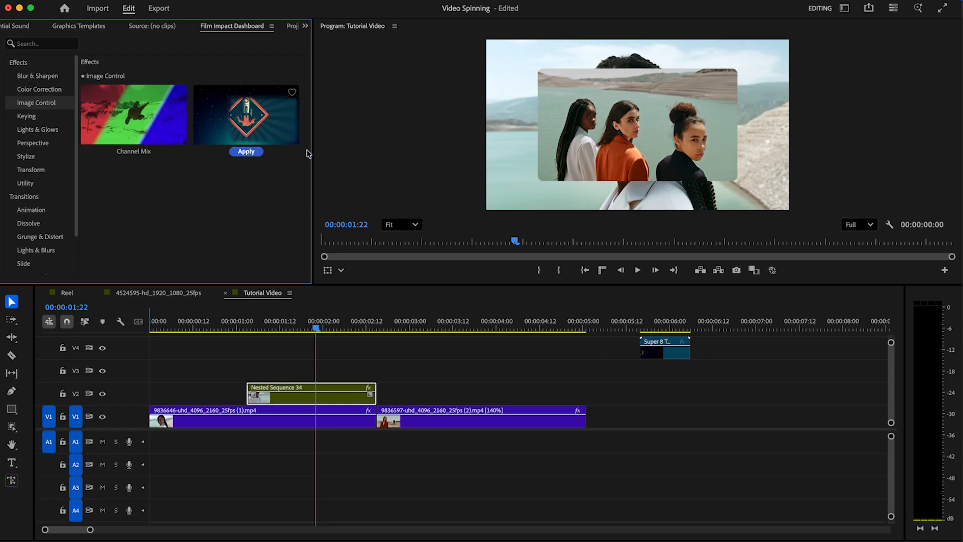
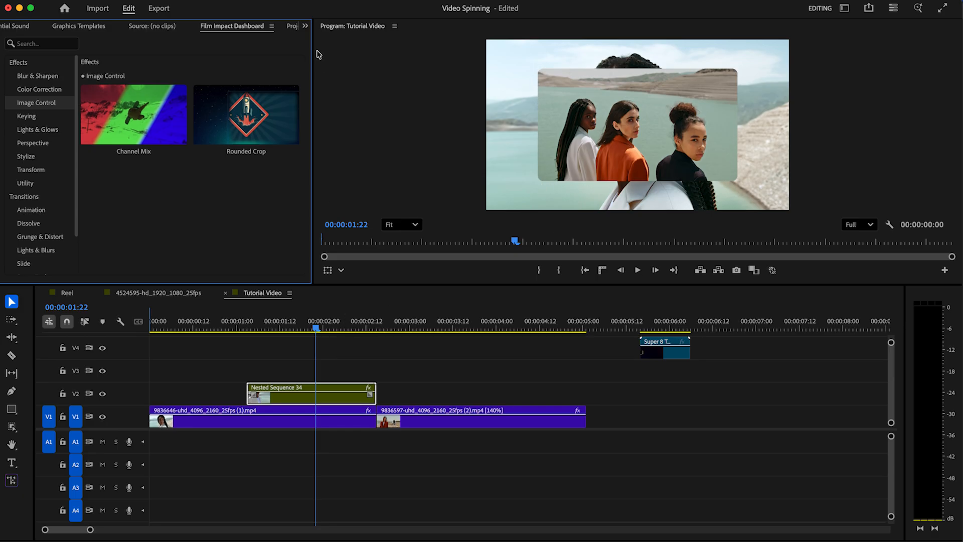
# Search the effects for 3d and apply Basic 3D to the nested sequence on V2.
pyautogui.click(306, 26)
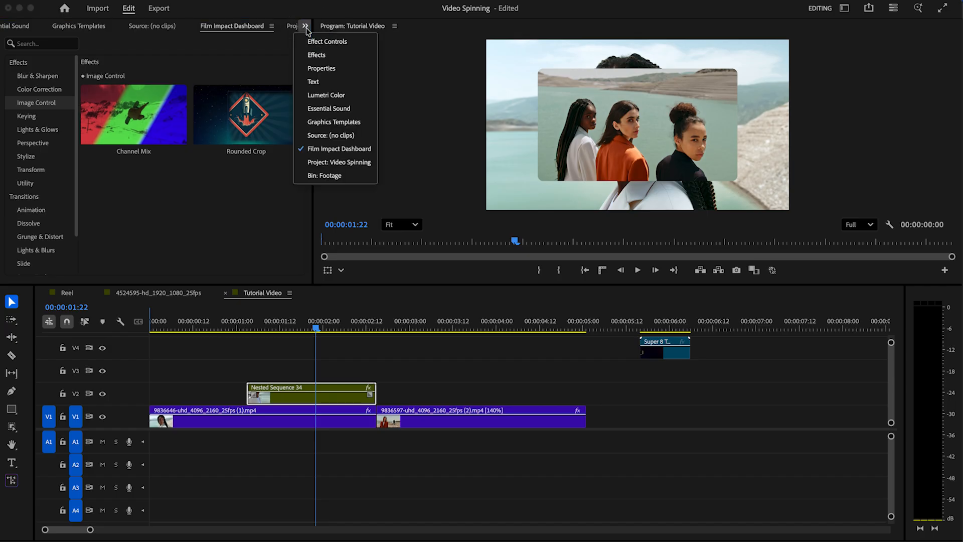
pyautogui.click(317, 54)
pyautogui.click(70, 45)
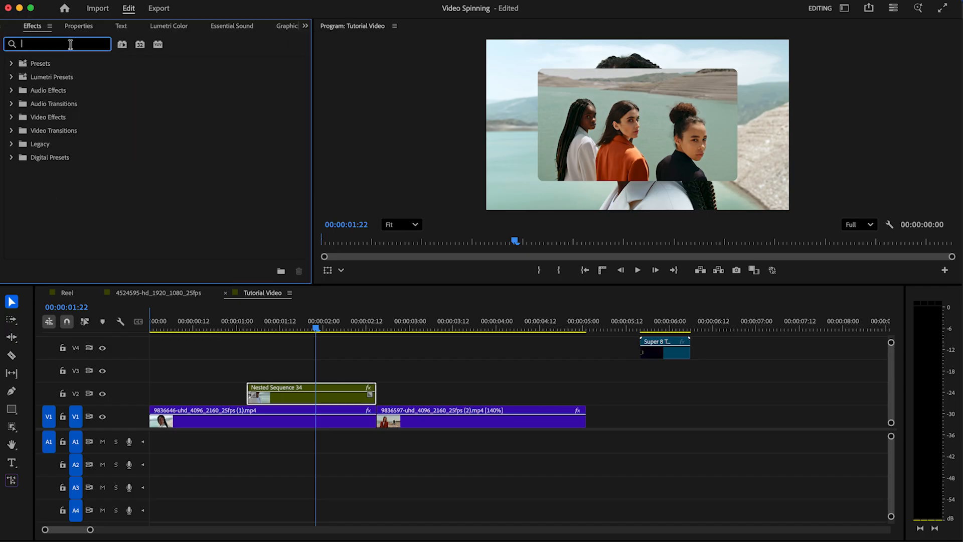
pyautogui.write('3d')
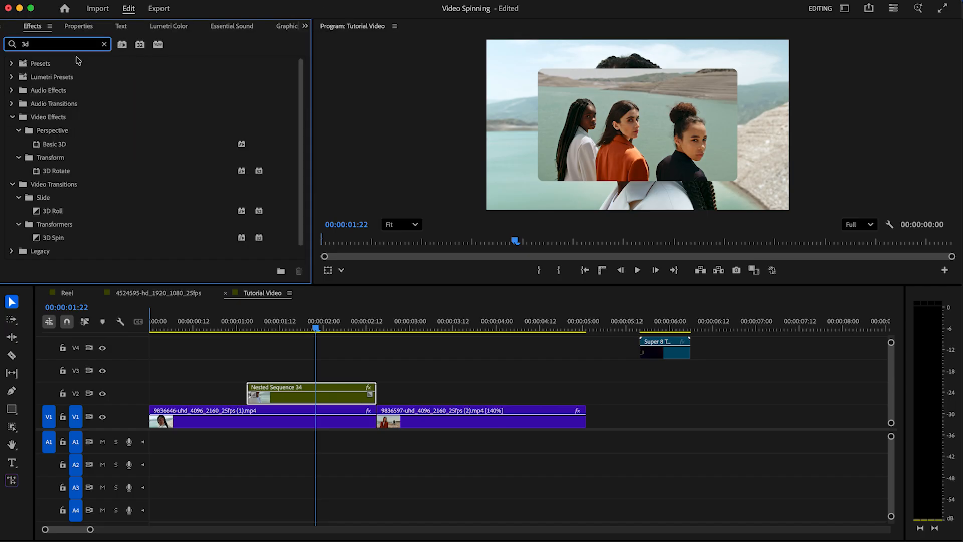
pyautogui.moveTo(57, 146); pyautogui.dragTo(292, 402)
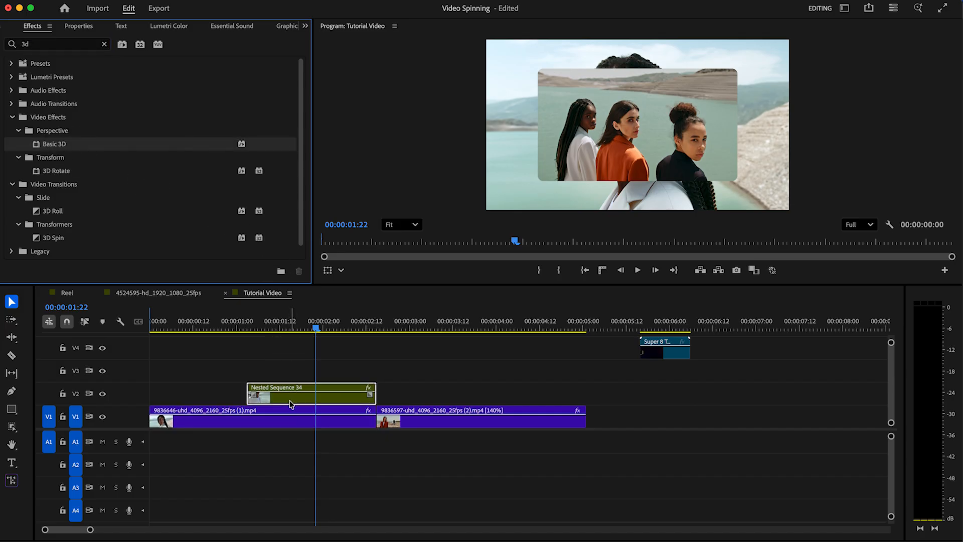
# Keyframe the Basic 3D tilt of the nested sequence from 0 at 00:00:01:03 to -1x0,0° at 00:00:01:13 and preview the spin.
pyautogui.click(305, 28)
pyautogui.click(327, 42)
pyautogui.moveTo(298, 120); pyautogui.dragTo(294, 244)
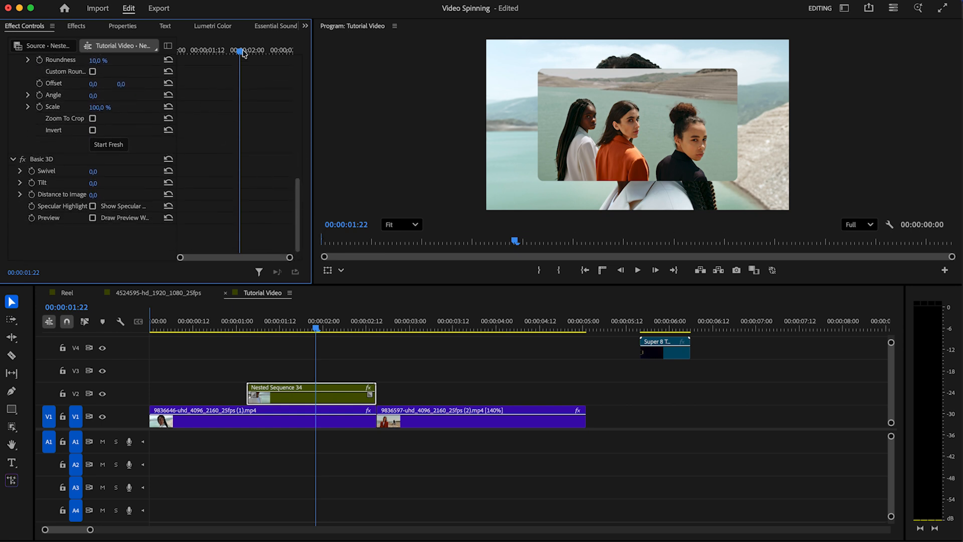
pyautogui.moveTo(244, 54); pyautogui.dragTo(139, 62)
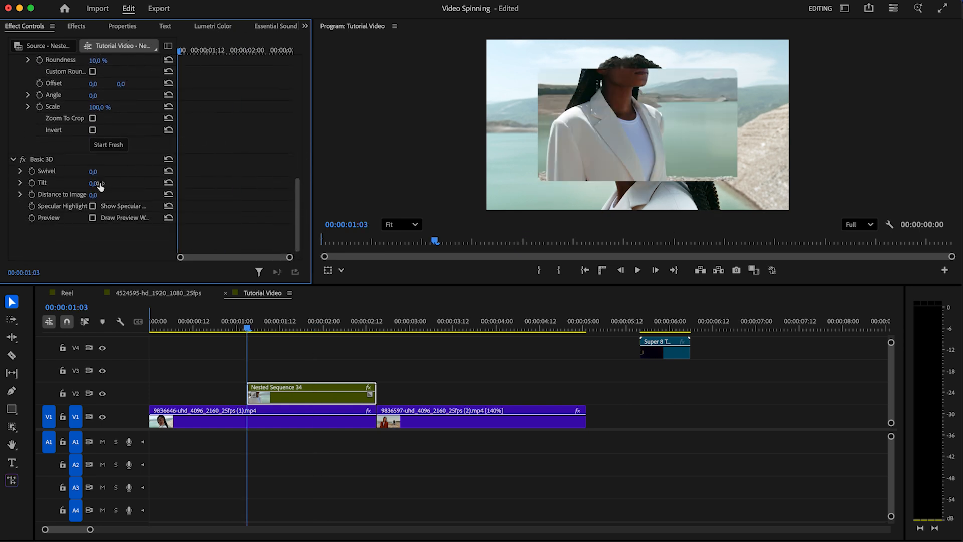
pyautogui.click(31, 183)
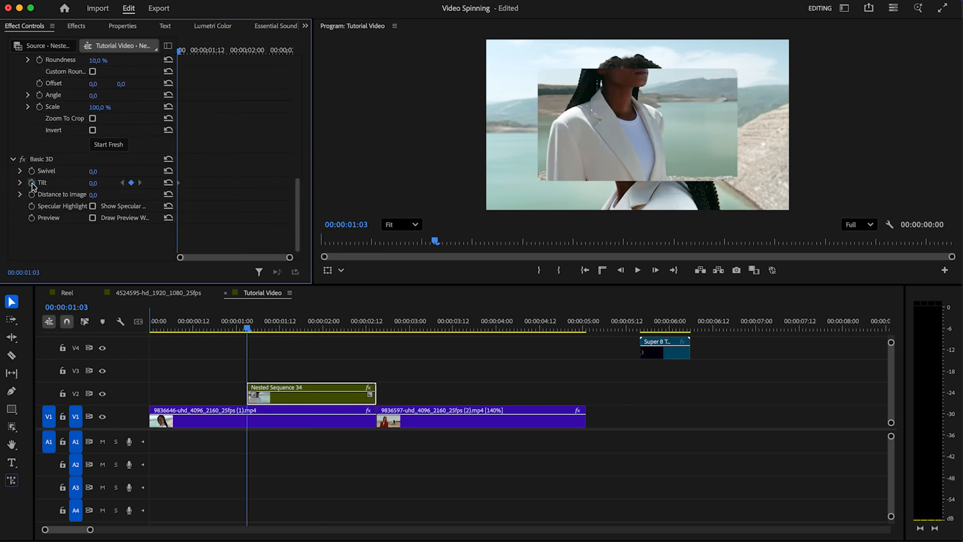
pyautogui.click(194, 51)
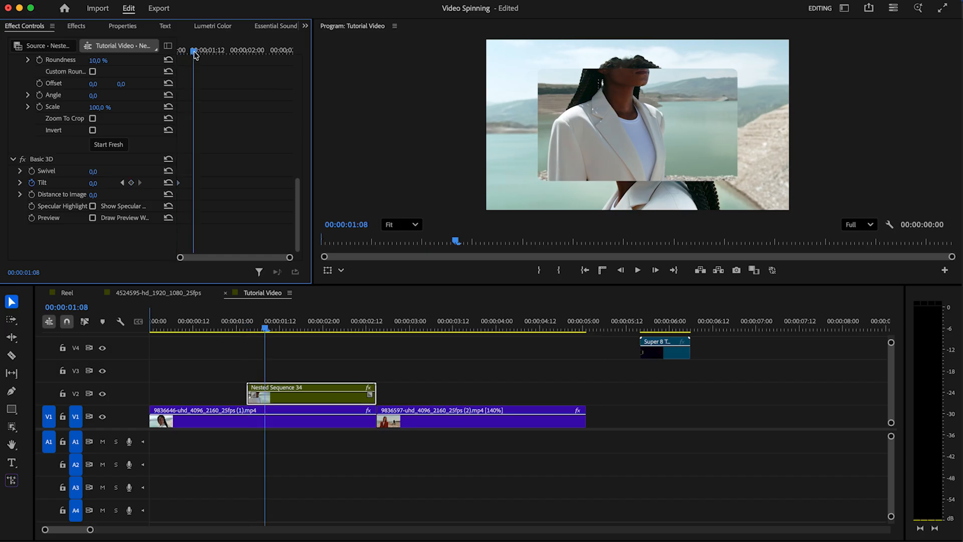
pyautogui.hotkey('shift', 'Right')
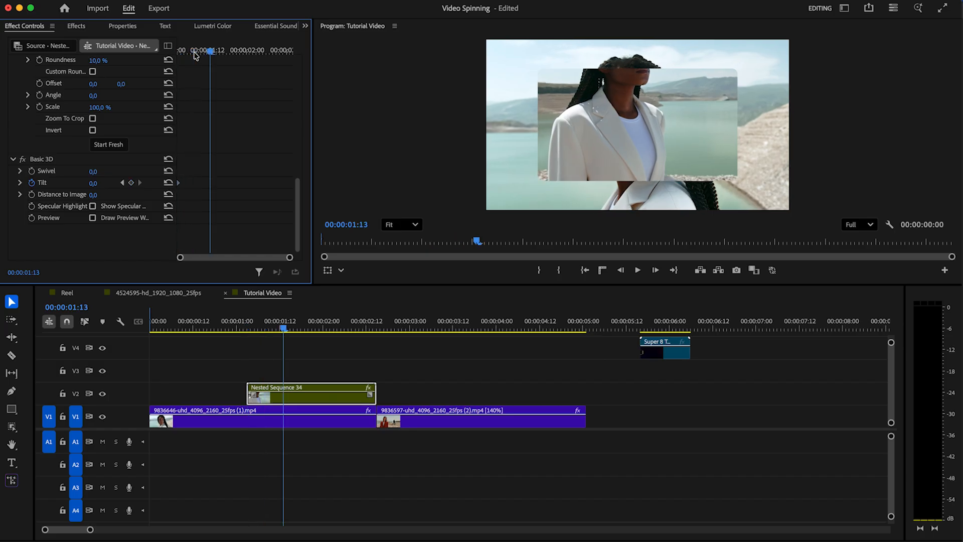
pyautogui.click(131, 183)
pyautogui.moveTo(94, 183); pyautogui.dragTo(94, 184)
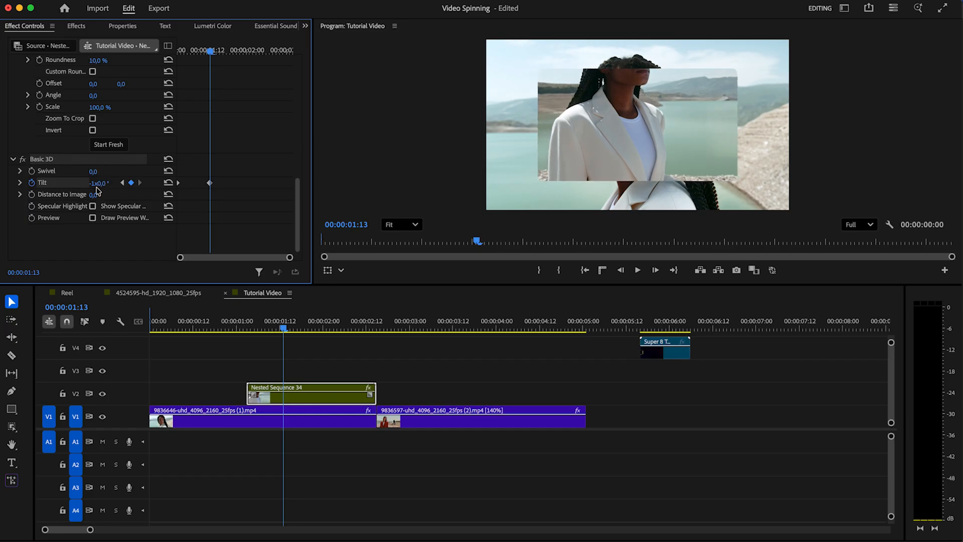
pyautogui.moveTo(251, 331); pyautogui.dragTo(286, 335)
# Nest the animated sequence on V2 again as Nested Sequence 35 and bring up the effects library.
pyautogui.rightClick(310, 396)
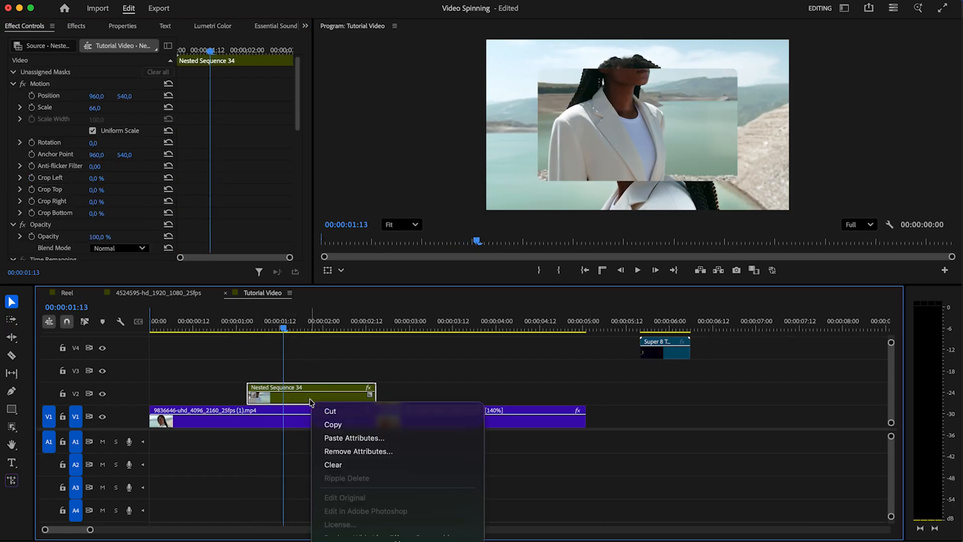
pyautogui.click(379, 358)
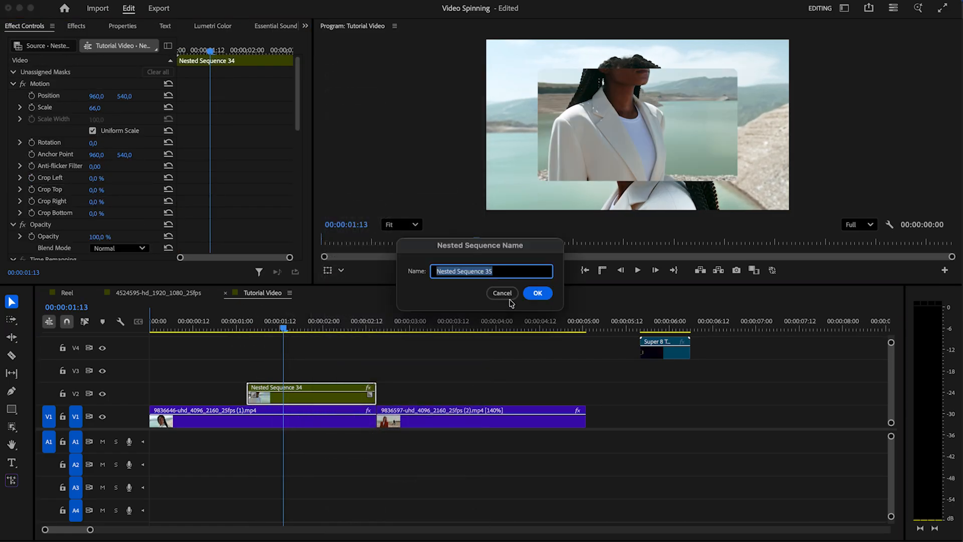
pyautogui.click(536, 292)
pyautogui.click(76, 26)
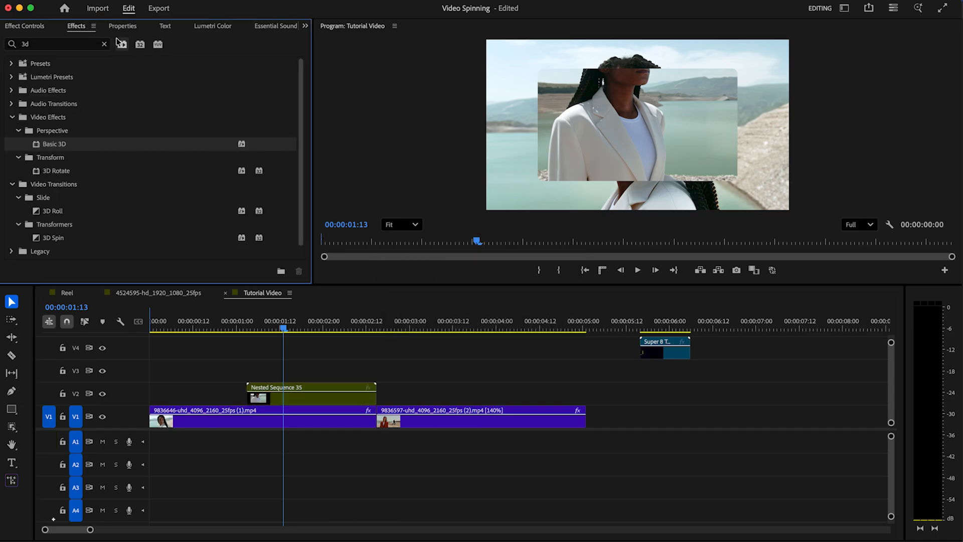
# Search the effects for transform, apply Transform to Nested Sequence 35 on V2 and display its effect settings.
pyautogui.click(72, 45)
pyautogui.write('transform')
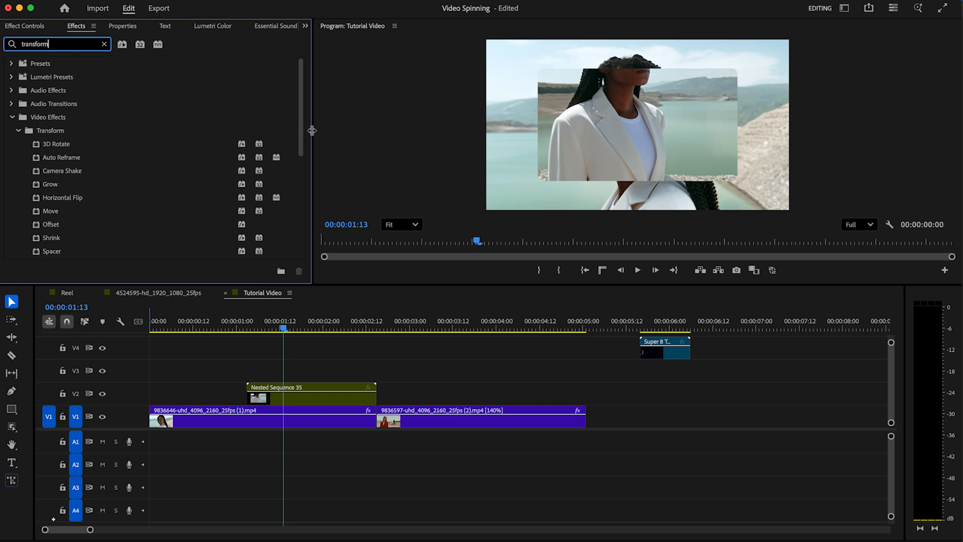
pyautogui.moveTo(300, 131); pyautogui.dragTo(301, 181)
pyautogui.moveTo(57, 193); pyautogui.dragTo(312, 391)
pyautogui.click(305, 26)
pyautogui.click(324, 44)
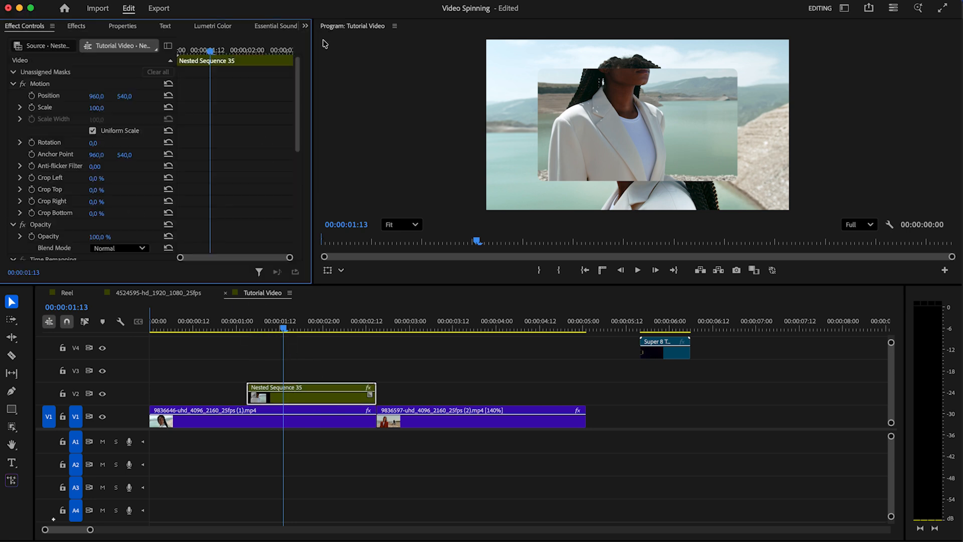
# Start Transform keyframes on Nested Sequence 35 at 00:00:01:03 with vertical Position 1222, Scale 14 and Rotation 5°.
pyautogui.moveTo(301, 92); pyautogui.dragTo(276, 205)
pyautogui.moveTo(215, 52); pyautogui.dragTo(178, 52)
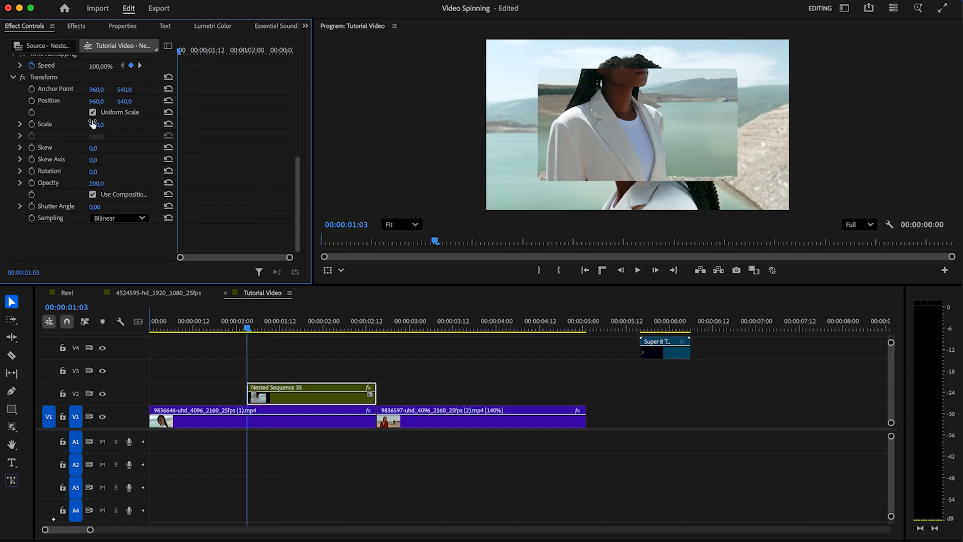
pyautogui.click(31, 101)
pyautogui.click(31, 123)
pyautogui.click(32, 172)
pyautogui.moveTo(312, 140); pyautogui.dragTo(390, 146)
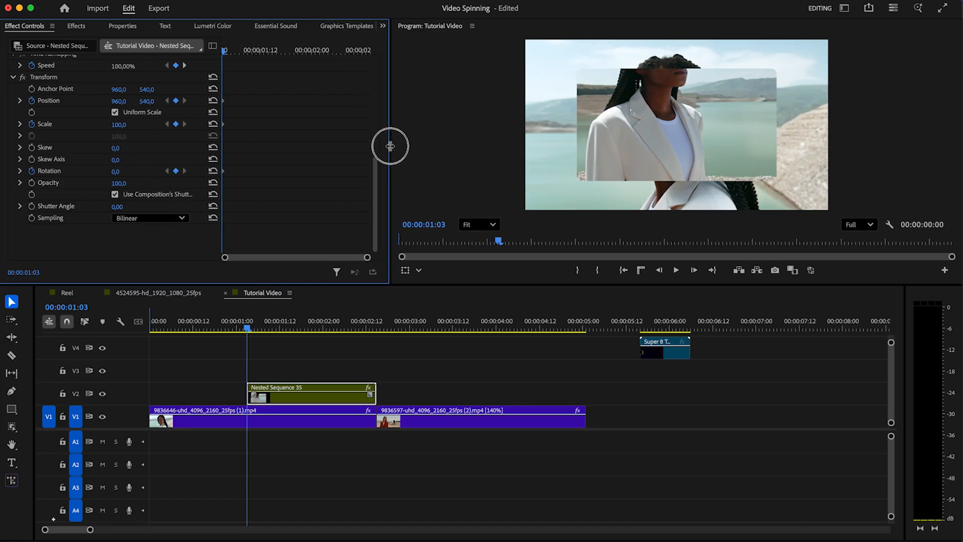
pyautogui.moveTo(121, 124); pyautogui.dragTo(120, 124)
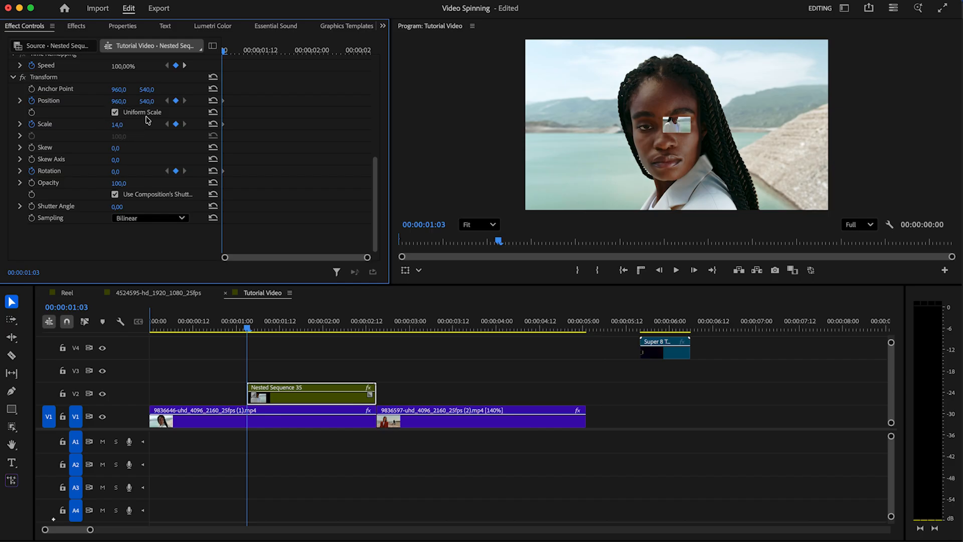
pyautogui.moveTo(146, 102); pyautogui.dragTo(146, 97)
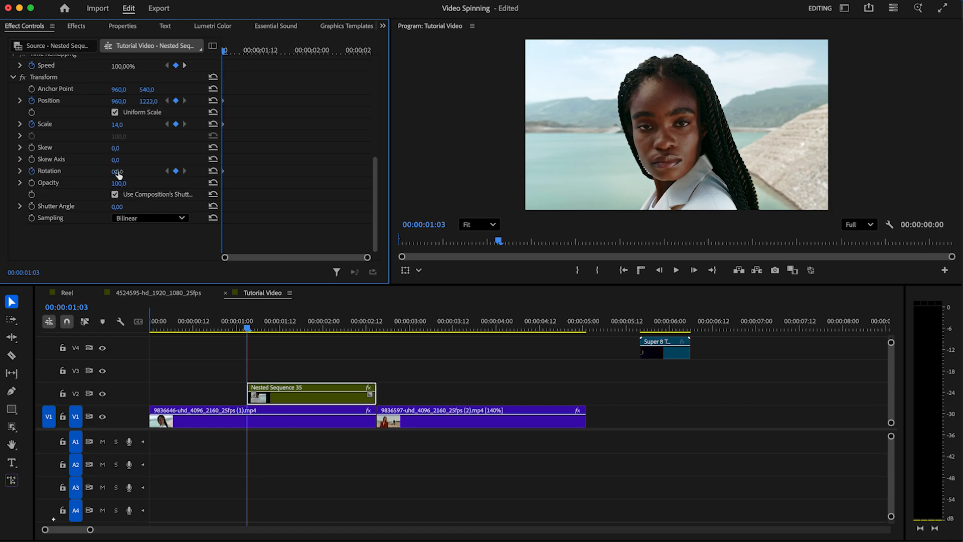
# Reset the Transform Position, Scale and Rotation to their defaults at 00:00:01:13 as end keyframes and preview the animation.
pyautogui.hotkey('shift', 'Right')
pyautogui.hotkey('shift', 'Right')
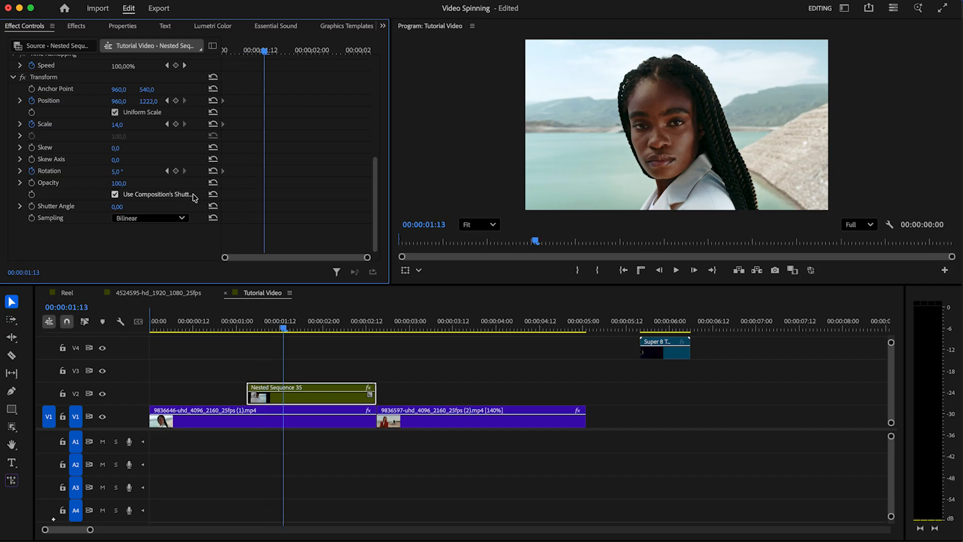
pyautogui.click(214, 101)
pyautogui.click(213, 124)
pyautogui.click(214, 171)
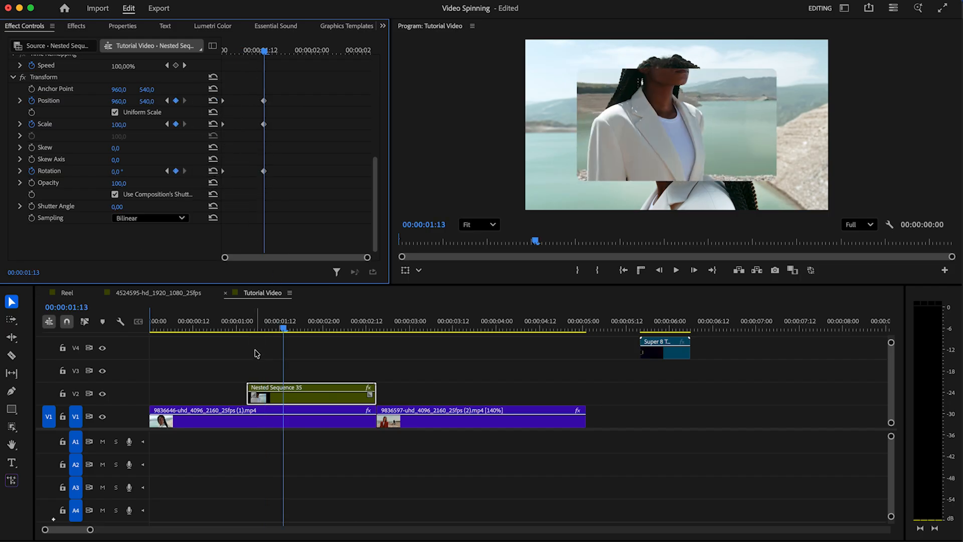
pyautogui.click(251, 329)
pyautogui.press('space')
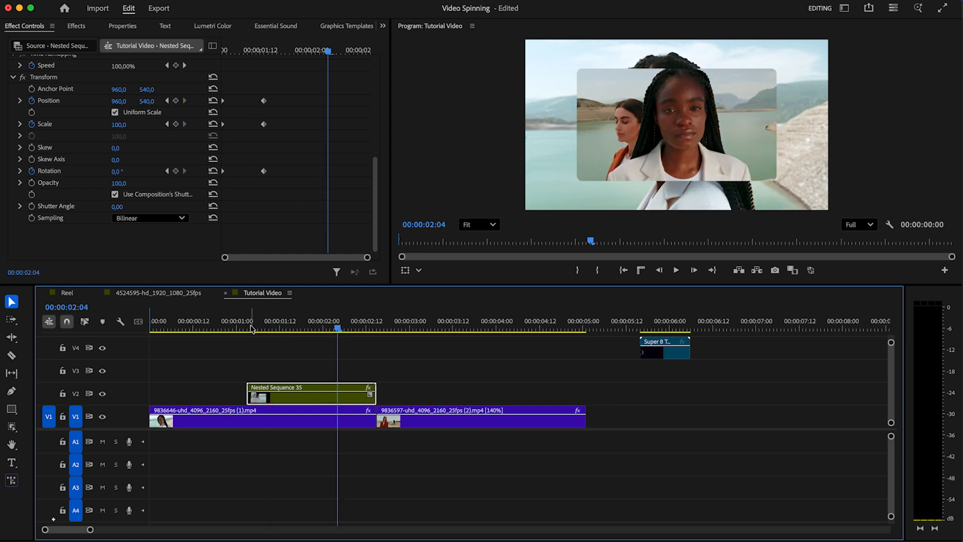
pyautogui.moveTo(252, 48); pyautogui.dragTo(215, 48)
pyautogui.press('space')
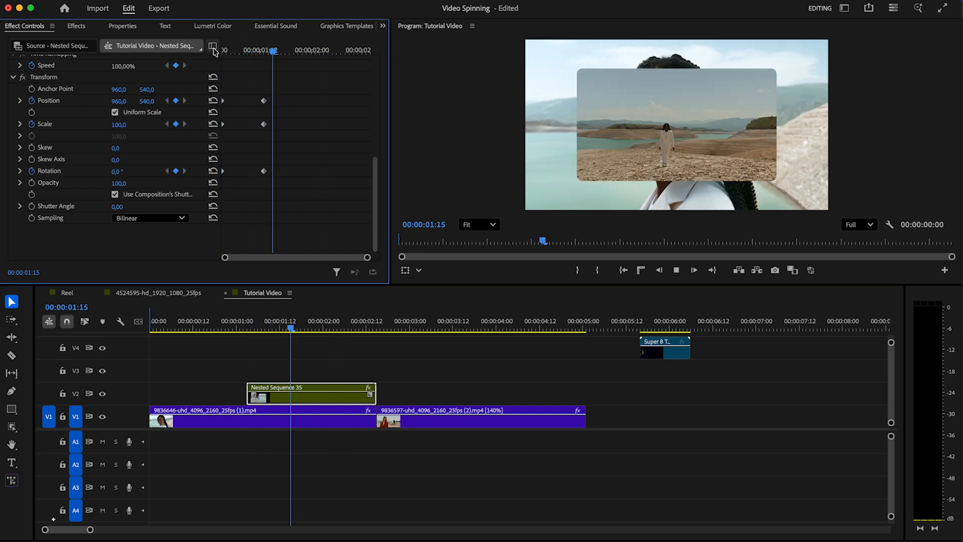
pyautogui.press('space')
# Set the Transform Shutter Angle of Nested Sequence 35 to 200 and preview the motion blur.
pyautogui.moveTo(285, 52); pyautogui.dragTo(226, 48)
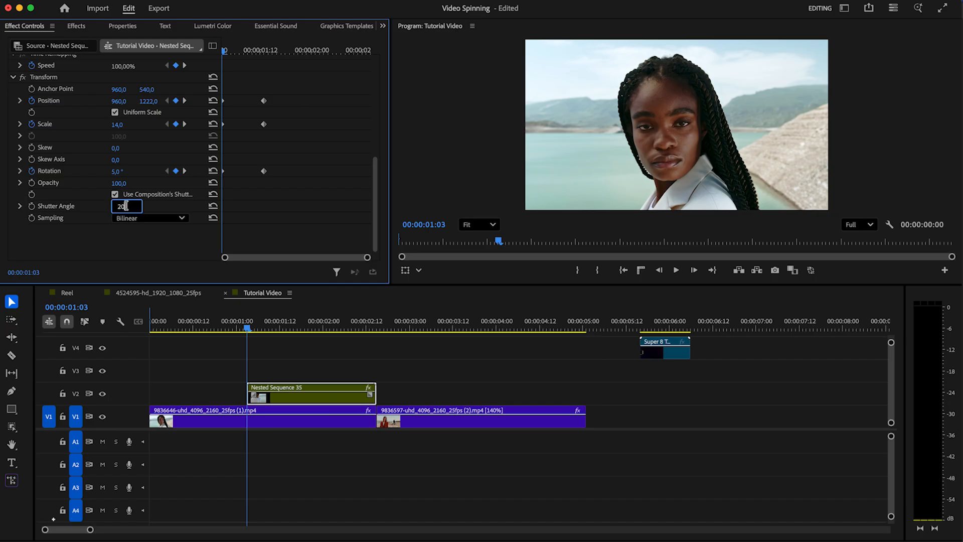
pyautogui.press('Return')
pyautogui.moveTo(249, 322)
pyautogui.mouseDown()
pyautogui.moveTo(271, 327)
pyautogui.moveTo(243, 326)
pyautogui.mouseUp()
pyautogui.press('space')
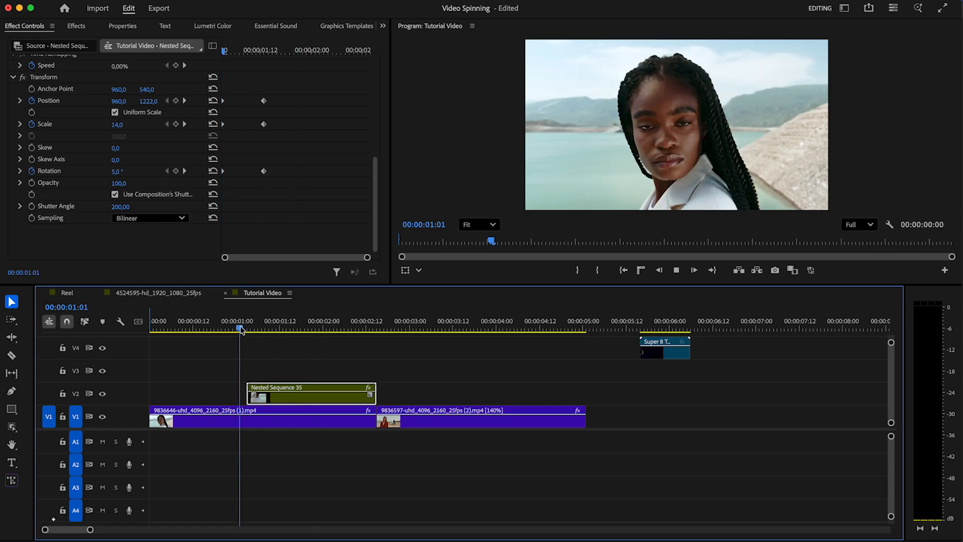
pyautogui.press('space')
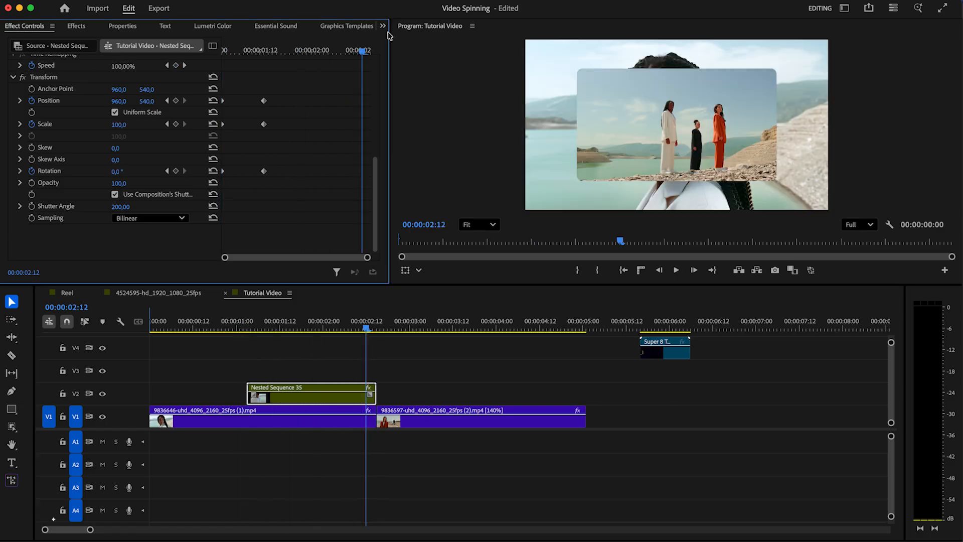
# Create a 1920 x 1080 adjustment layer at 23,976 fps in the Footage bin.
pyautogui.click(383, 26)
pyautogui.click(412, 175)
pyautogui.scroll(-1, 374, 219)
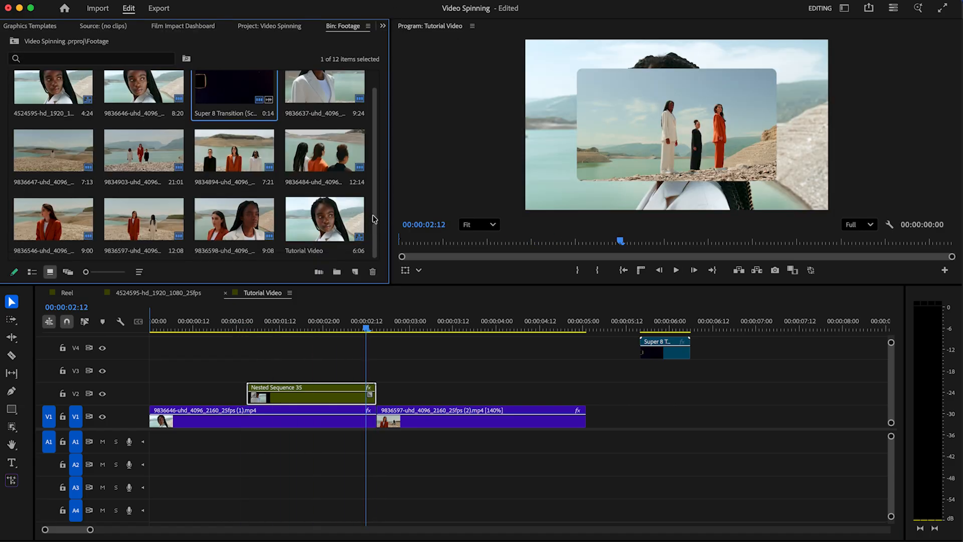
pyautogui.moveTo(391, 220); pyautogui.dragTo(354, 216)
pyautogui.moveTo(338, 179); pyautogui.dragTo(324, 258)
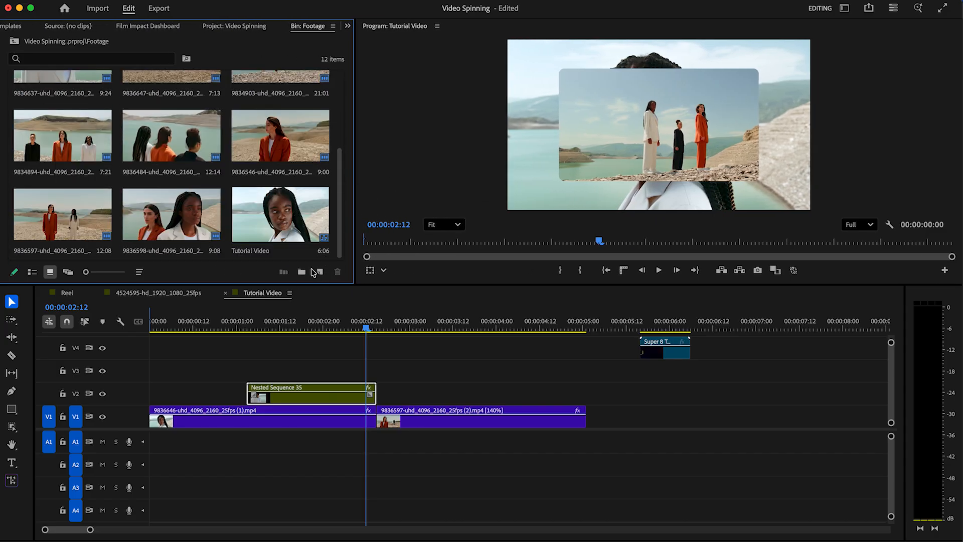
pyautogui.click(312, 271)
pyautogui.click(346, 332)
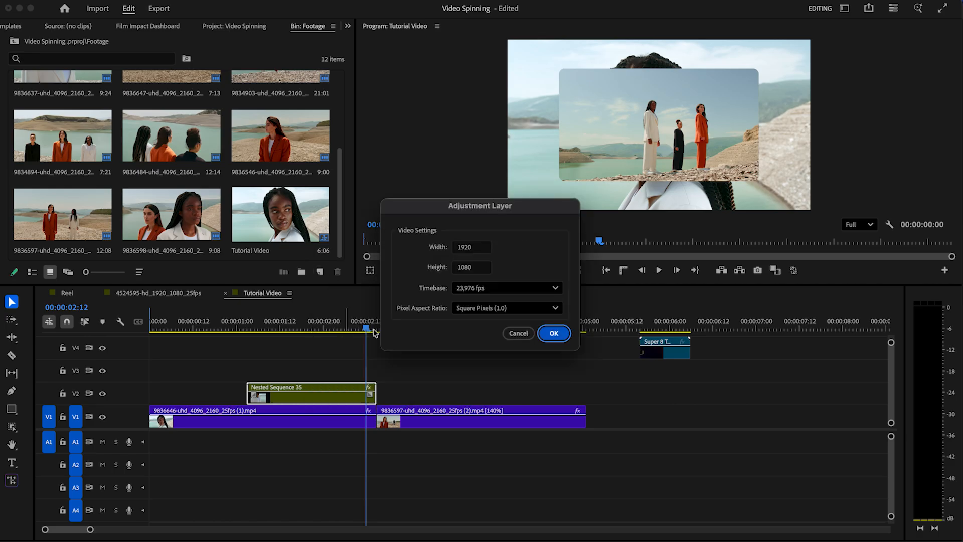
pyautogui.click(553, 333)
# Place the adjustment layer on V3 at the nested sequence's start, cut it at 00:00:01:12 and delete the remainder.
pyautogui.moveTo(109, 255); pyautogui.dragTo(249, 374)
pyautogui.click(248, 328)
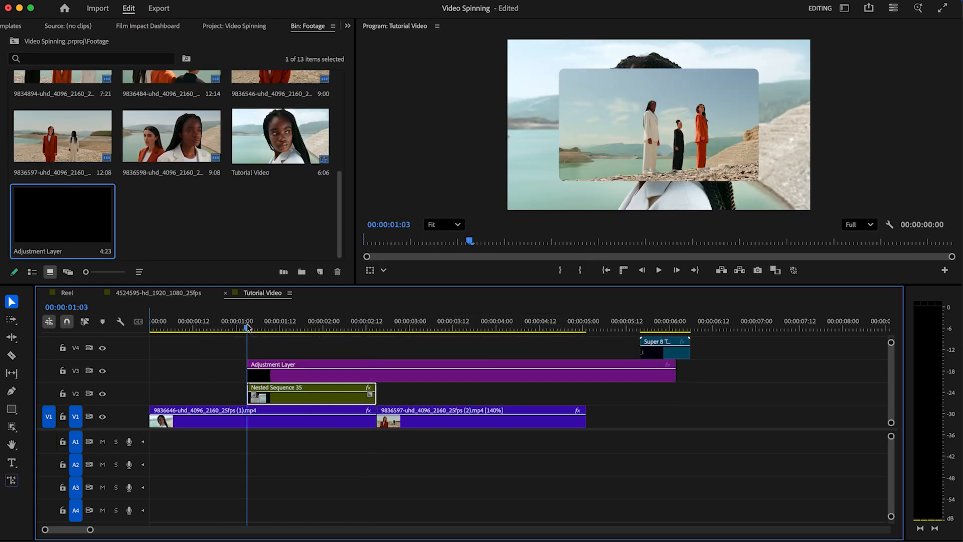
pyautogui.moveTo(89, 530); pyautogui.dragTo(75, 530)
pyautogui.press('space')
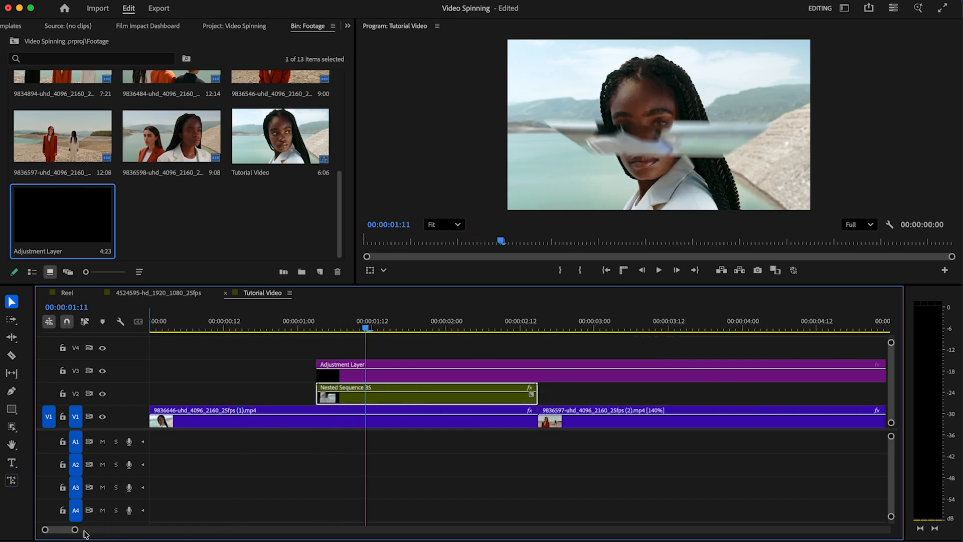
pyautogui.click(371, 372)
pyautogui.press('v')
pyautogui.click(412, 377)
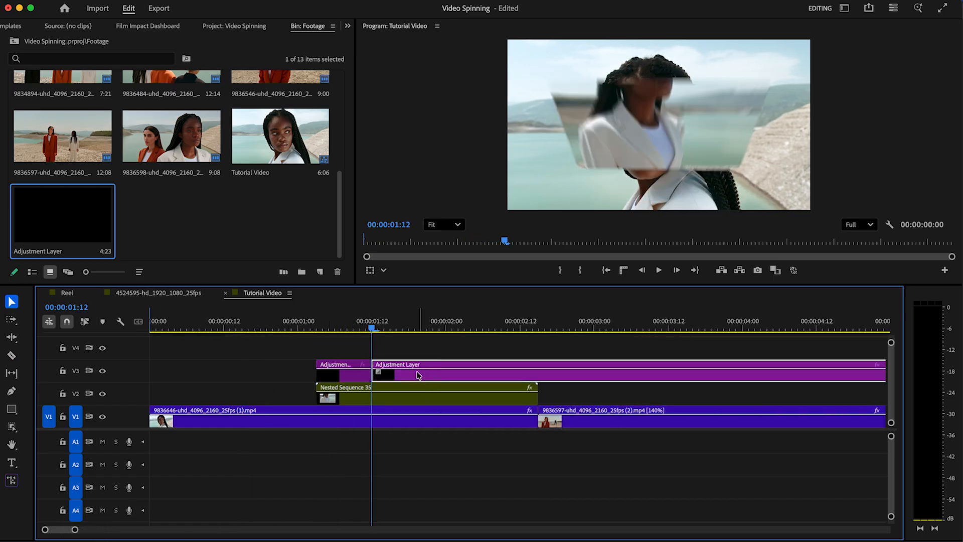
pyautogui.press('Delete')
# Move the short adjustment layer up to V4 so it starts at 00:00:01:01.
pyautogui.click(331, 371)
pyautogui.click(311, 326)
pyautogui.press('Left')
pyautogui.moveTo(330, 375); pyautogui.dragTo(318, 352)
# Apply the preset AM - Hard Flashy Shake Transition (Adjustment Layer 6 Frames) to the adjustment layer on V4.
pyautogui.click(347, 26)
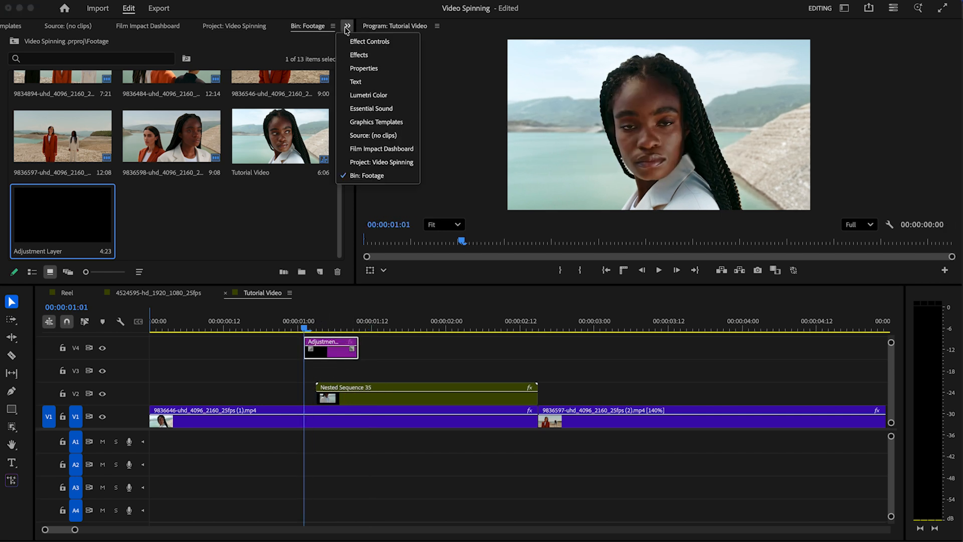
pyautogui.click(359, 54)
pyautogui.click(77, 49)
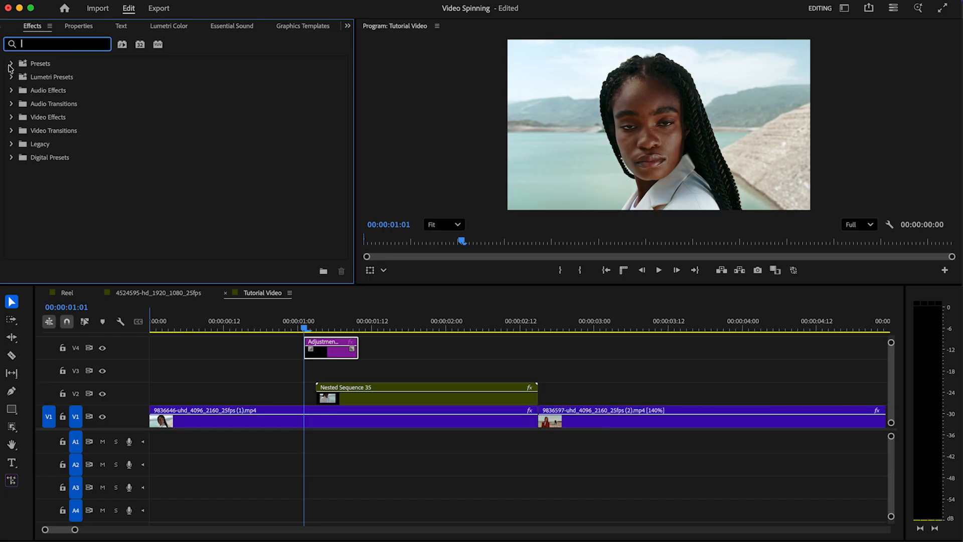
pyautogui.click(11, 64)
pyautogui.click(18, 185)
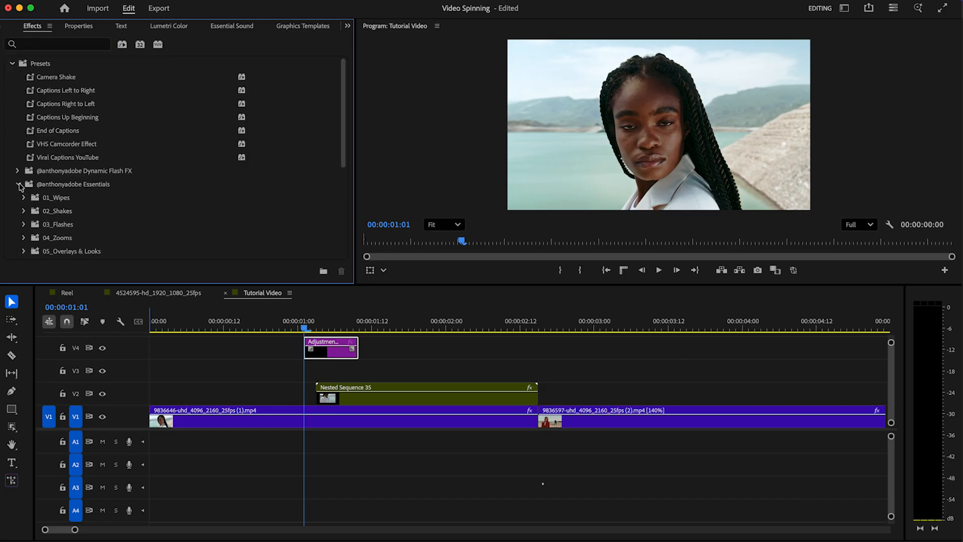
pyautogui.click(24, 211)
pyautogui.moveTo(140, 242); pyautogui.dragTo(329, 355)
# Preview the shake and shift the adjustment layer on V4 to start with the nested sequence at 00:00:01:03.
pyautogui.moveTo(278, 323); pyautogui.dragTo(177, 322)
pyautogui.press('space')
pyautogui.press('space')
pyautogui.moveTo(297, 322); pyautogui.dragTo(322, 324)
pyautogui.moveTo(335, 358); pyautogui.dragTo(349, 357)
pyautogui.click(245, 323)
pyautogui.press('space')
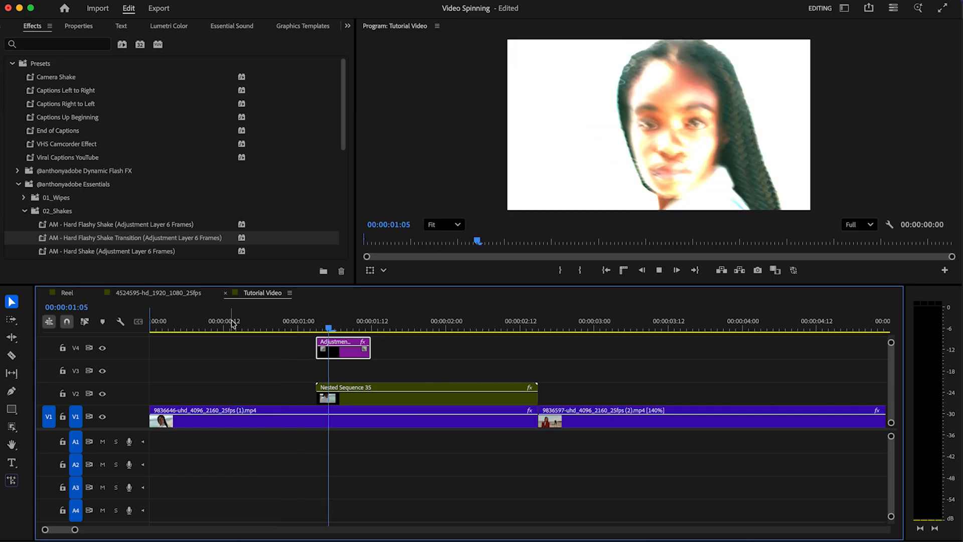
pyautogui.press('space')
# Duplicate the shake adjustment layer on V4 to the start of the second V1 clip and play back the result.
pyautogui.moveTo(343, 358); pyautogui.dragTo(566, 355)
pyautogui.click(242, 322)
pyautogui.press('space')
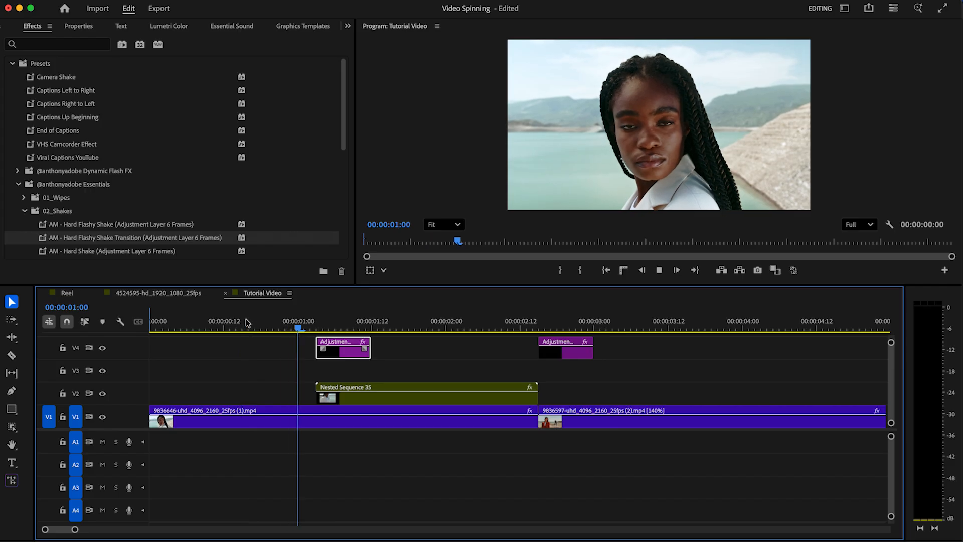
pyautogui.press('space')
# Move the Super 8 Transition clip to V3 so it spans the cut at the end of the nested sequence.
pyautogui.moveTo(75, 530); pyautogui.dragTo(83, 530)
pyautogui.moveTo(754, 326); pyautogui.dragTo(434, 376)
pyautogui.moveTo(409, 326); pyautogui.dragTo(428, 328)
# Set the Super 8 Transition clip's blend mode to Screen and review the transition over the cut.
pyautogui.click(347, 25)
pyautogui.click(366, 39)
pyautogui.scroll(-2, 339, 111)
pyautogui.click(138, 226)
pyautogui.click(142, 356)
pyautogui.moveTo(404, 327)
pyautogui.mouseDown()
pyautogui.moveTo(436, 332)
pyautogui.moveTo(419, 329)
pyautogui.mouseUp()
pyautogui.click(430, 373)
pyautogui.click(404, 328)
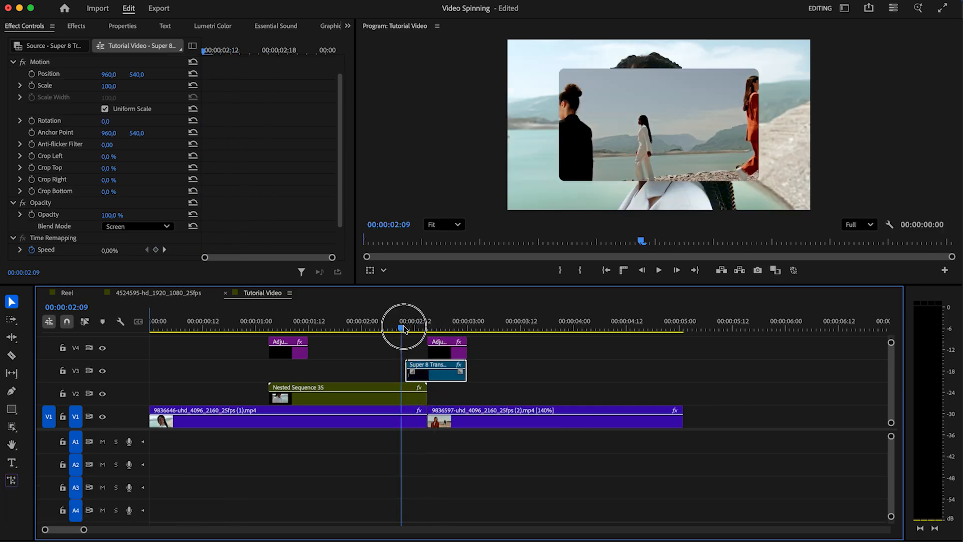
pyautogui.moveTo(436, 384); pyautogui.dragTo(299, 382)
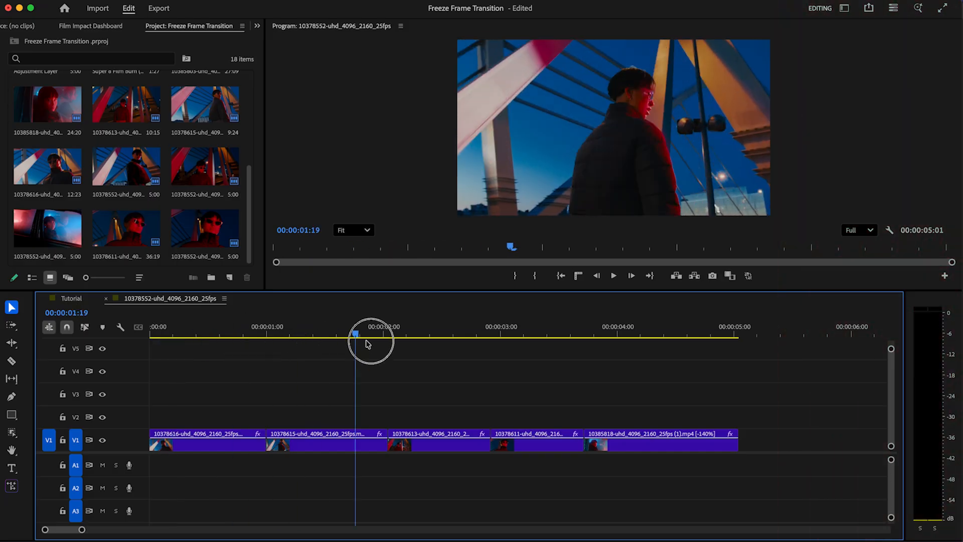
# In the Freeze Frame Transition project, export the second clip's first frame at 00:00:01:00 as a still imported into the project.
pyautogui.moveTo(368, 344); pyautogui.dragTo(182, 338)
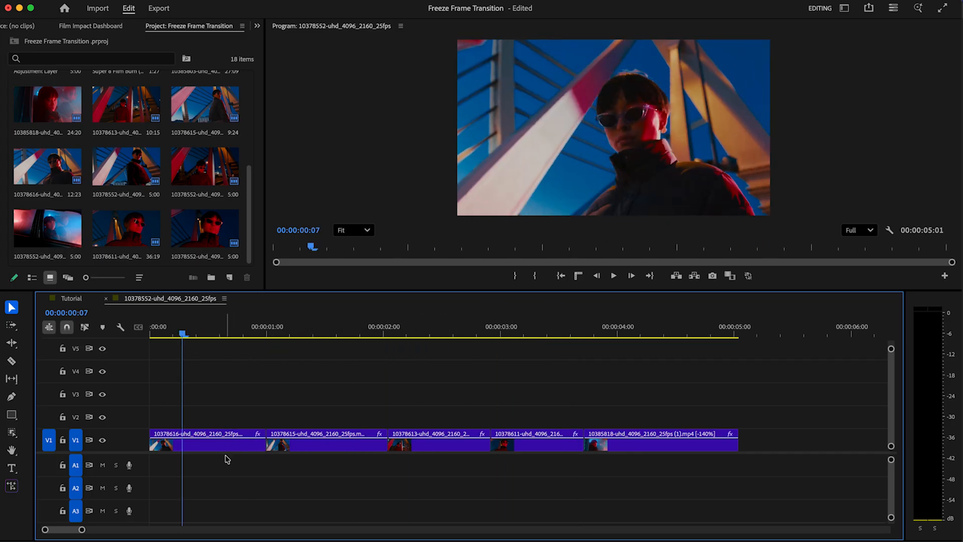
pyautogui.click(269, 332)
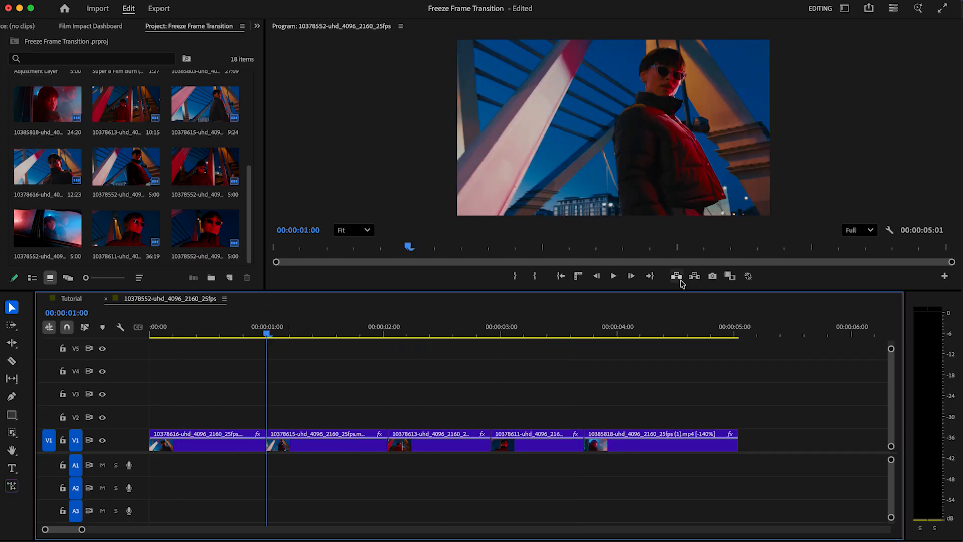
pyautogui.click(714, 277)
pyautogui.click(565, 334)
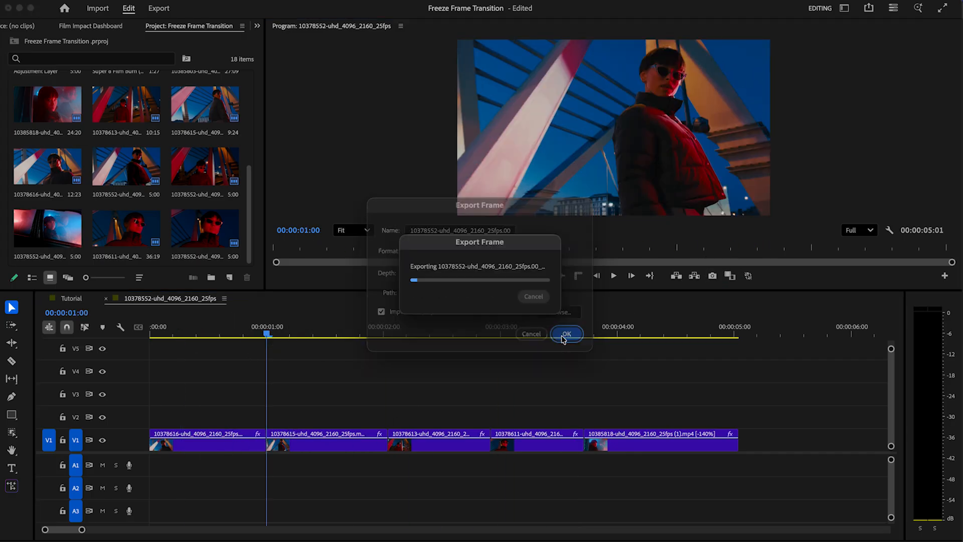
# Step back to 00:00:00:13 and place the exported still there on V2.
pyautogui.press('Left')
pyautogui.press('Left')
pyautogui.press('Left')
pyautogui.press('Left')
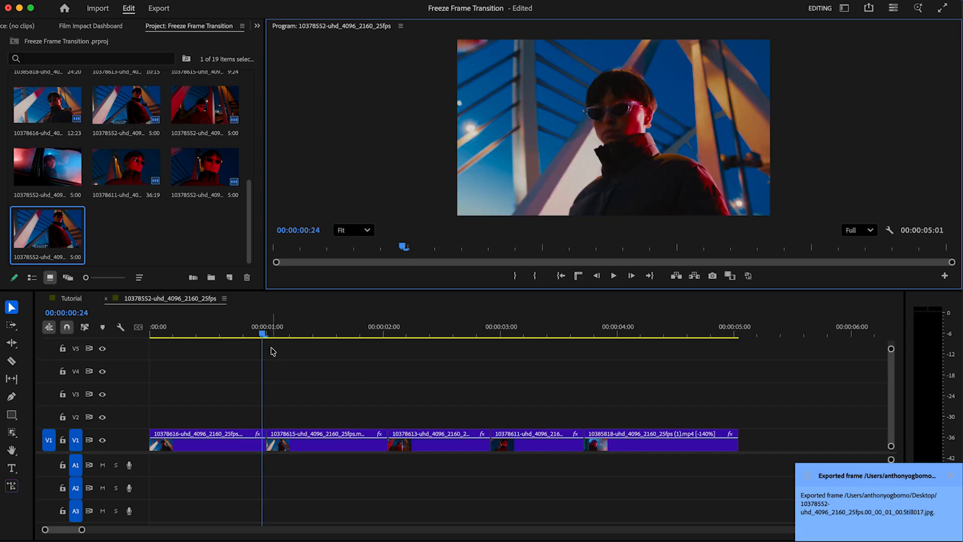
pyautogui.press('Left')
pyautogui.press('Left')
pyautogui.press('Left')
pyautogui.press('Left')
pyautogui.press('Left')
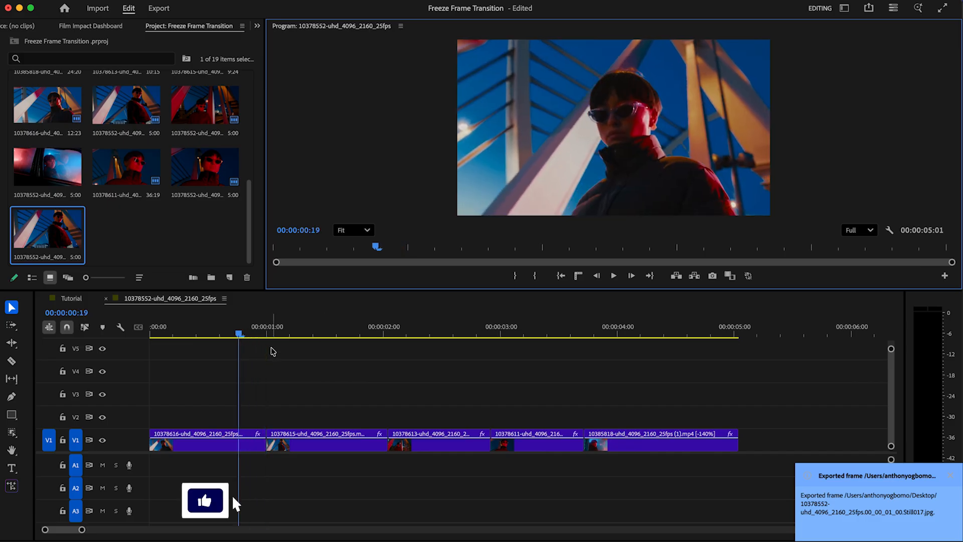
pyautogui.press('Left')
pyautogui.press('Left')
pyautogui.press('Left')
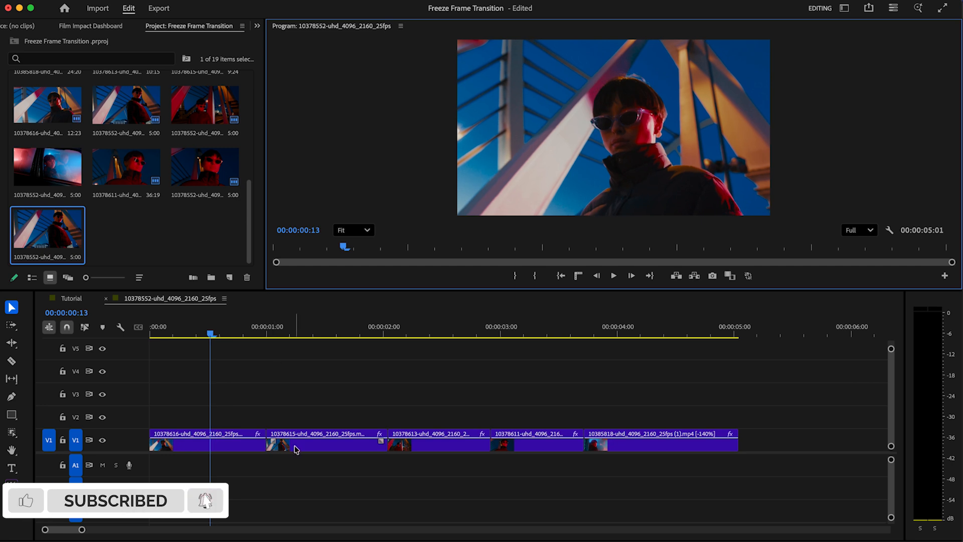
pyautogui.moveTo(48, 230); pyautogui.dragTo(216, 415)
# Cut the still on V2 at the start of the second clip and delete the part after the cut.
pyautogui.click(266, 419)
pyautogui.press('v')
pyautogui.click(301, 418)
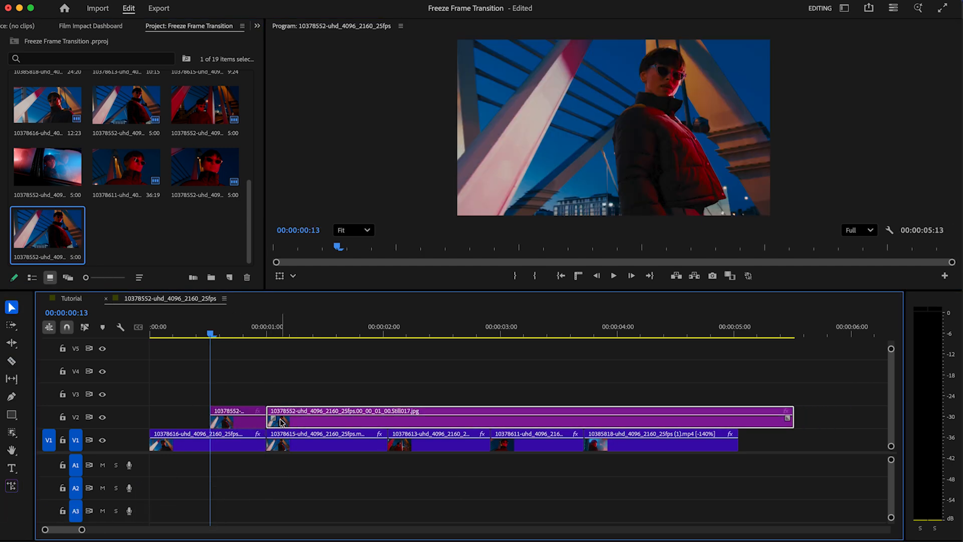
pyautogui.press('Delete')
# Mask the man in the trimmed still on V2 with the Object Mask tool.
pyautogui.click(240, 411)
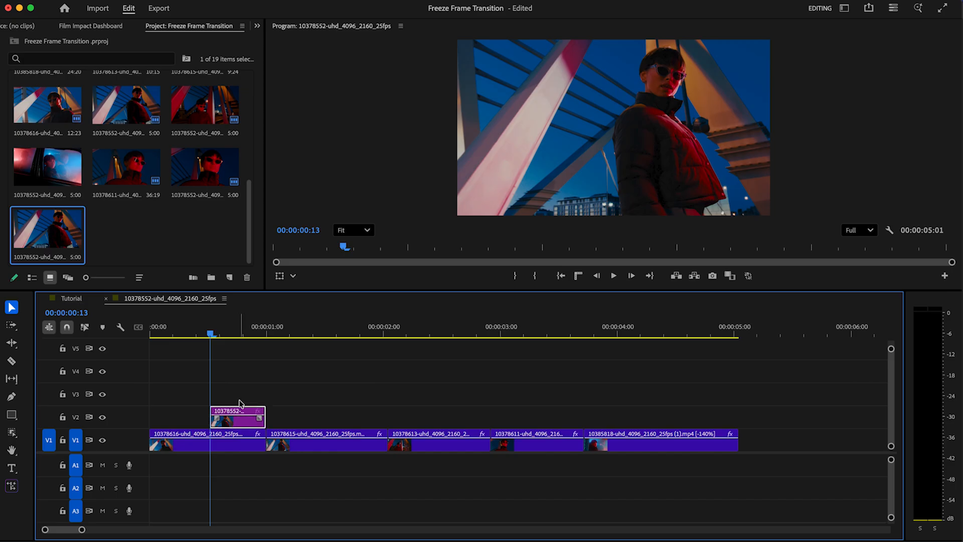
pyautogui.click(12, 434)
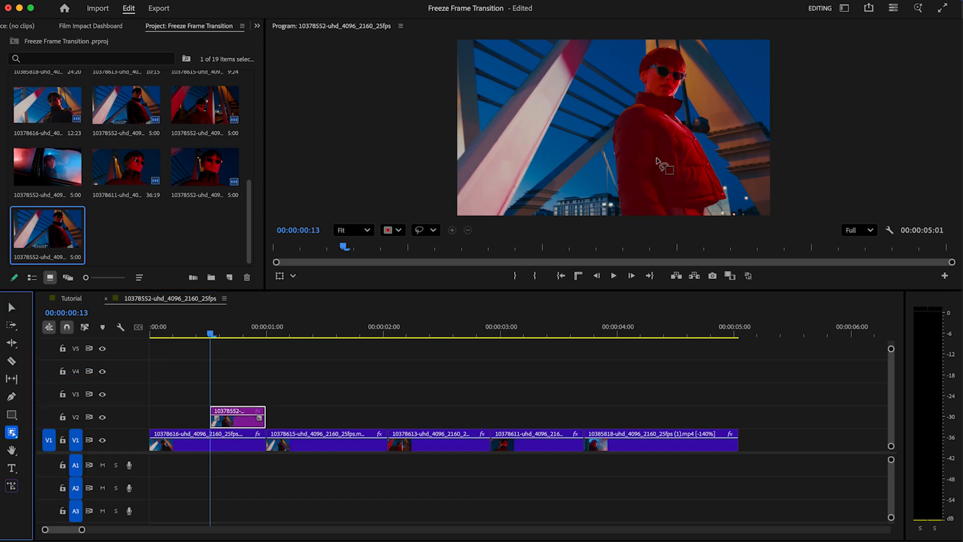
pyautogui.click(685, 115)
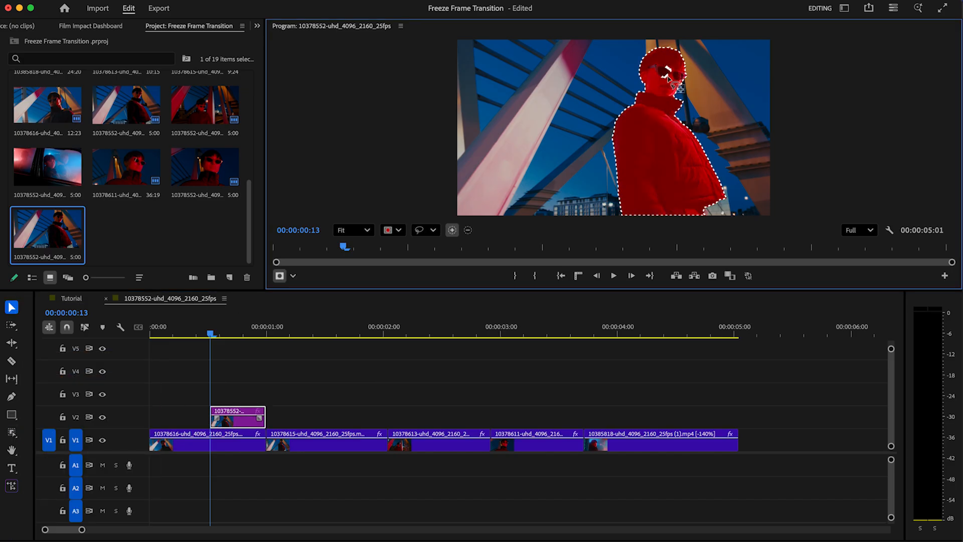
# Assign the still's unassigned Object Mask to its Opacity effect and check the cutout at 00:00:00:19.
pyautogui.click(257, 25)
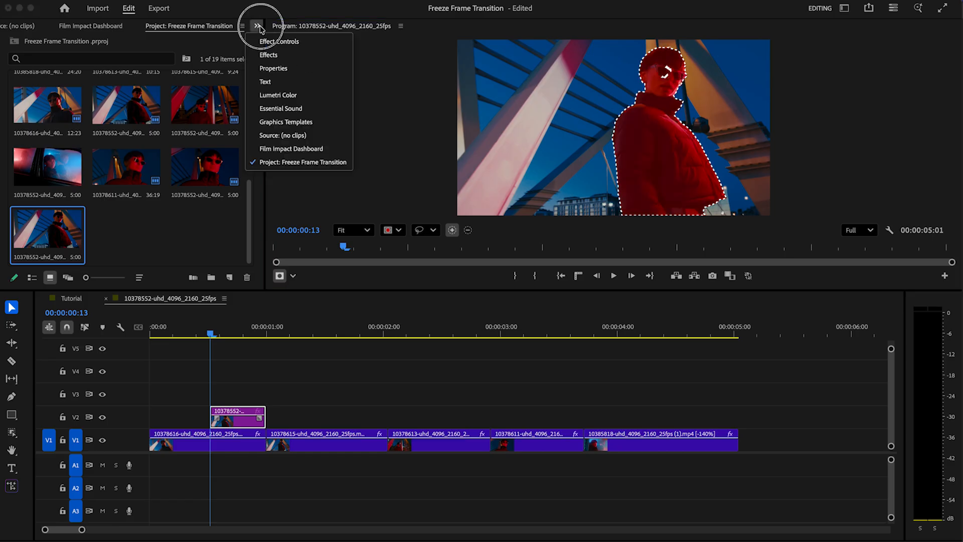
pyautogui.click(277, 40)
pyautogui.click(111, 95)
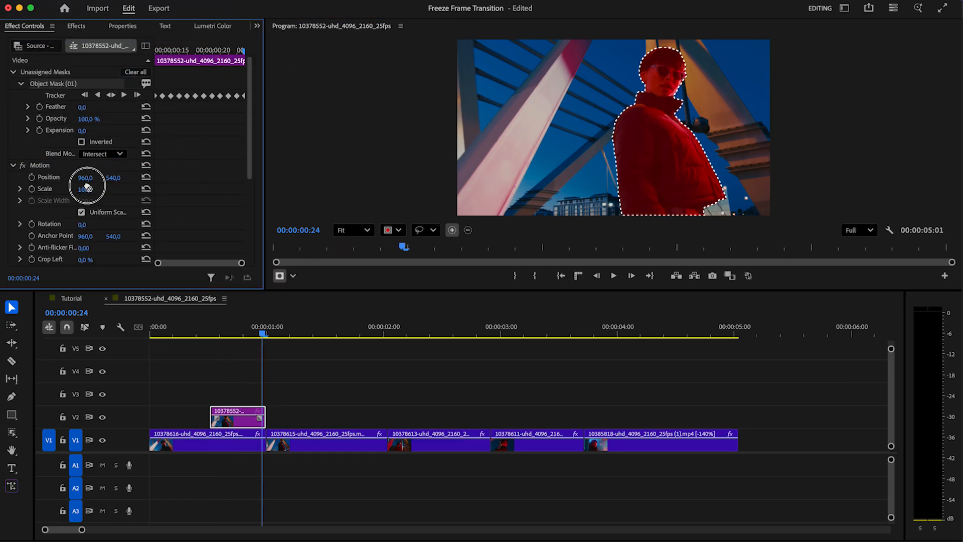
pyautogui.scroll(-4, 102, 256)
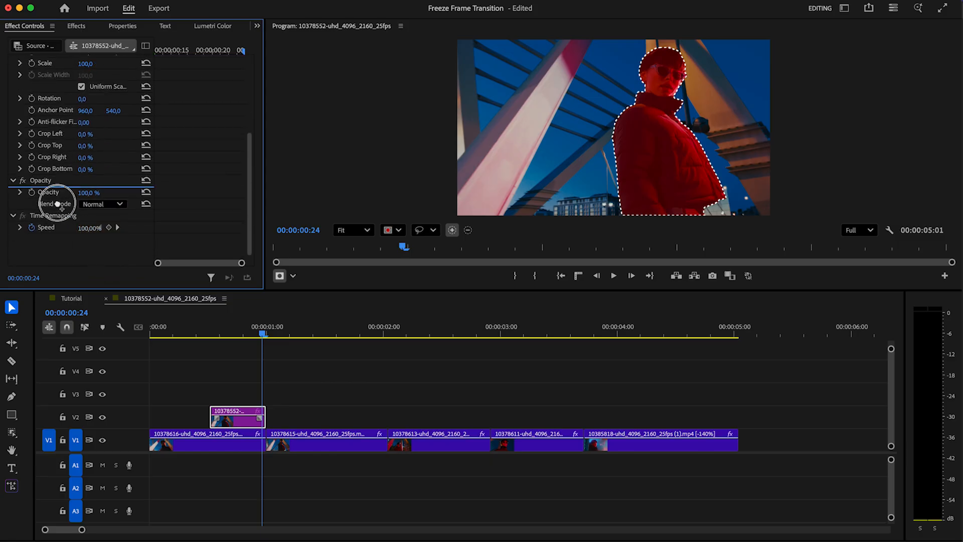
pyautogui.moveTo(209, 332); pyautogui.dragTo(241, 334)
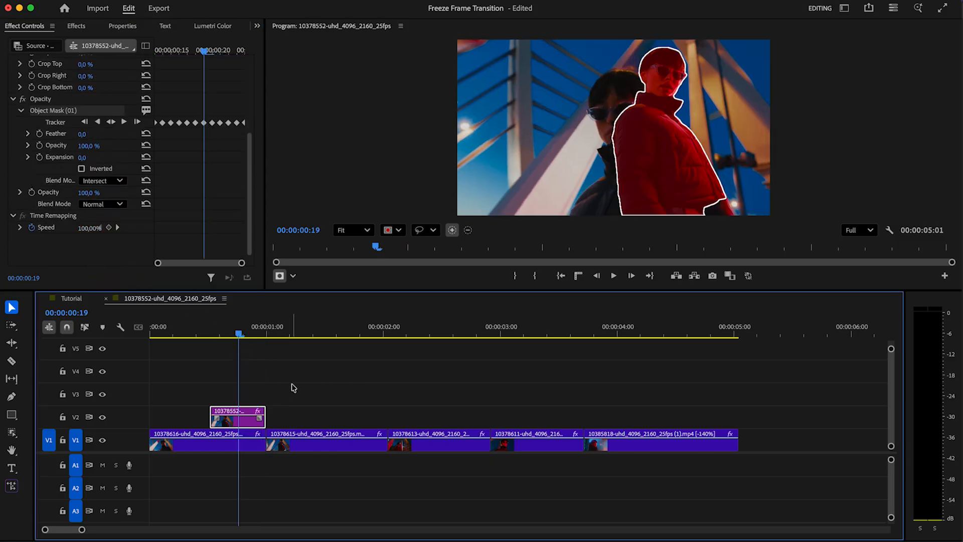
# Nest the masked still on V2 under the default name.
pyautogui.moveTo(291, 403); pyautogui.dragTo(242, 426)
pyautogui.hotkey('shift', 'n')
pyautogui.press('Return')
pyautogui.click(242, 426)
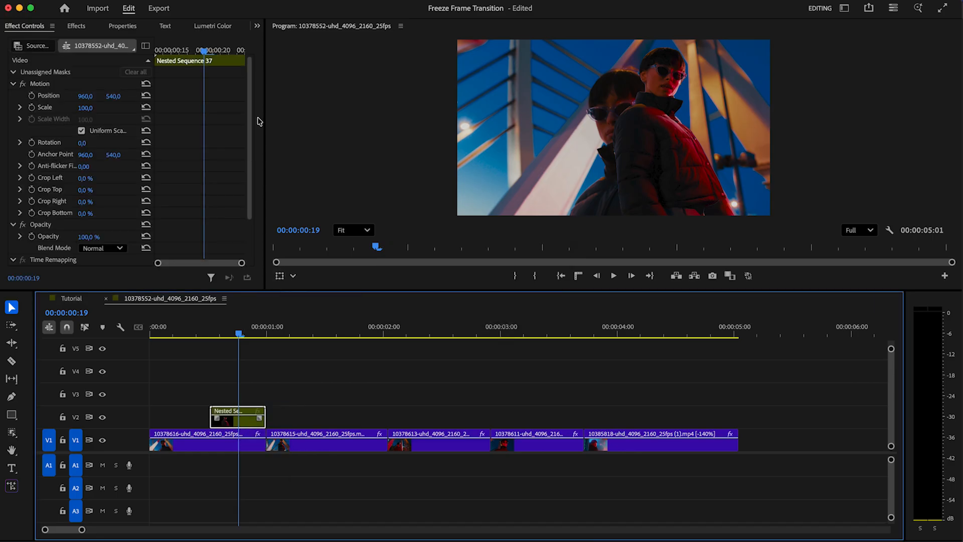
# Find the Transform video effect and apply it to the nested sequence on V2.
pyautogui.click(76, 27)
pyautogui.click(39, 45)
pyautogui.write('trans')
pyautogui.scroll(-5, 167, 157)
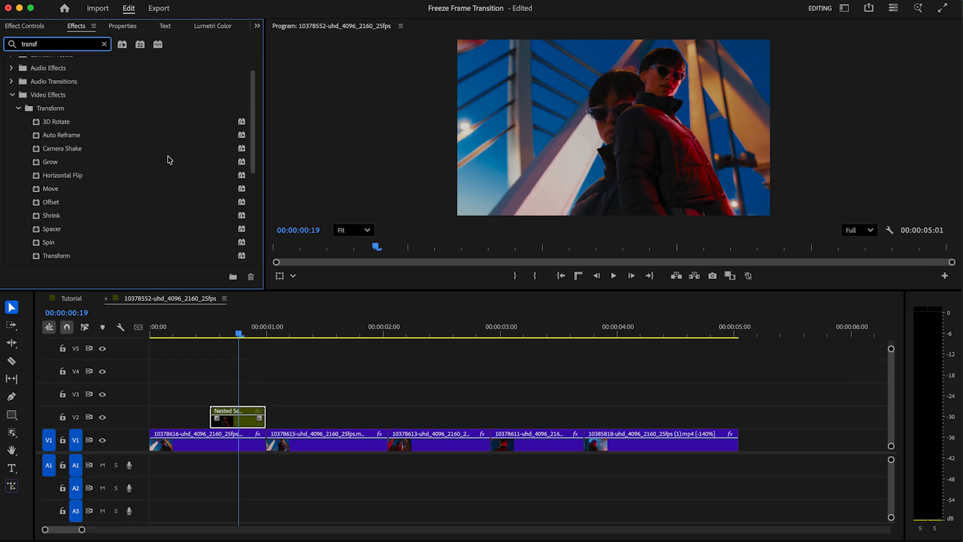
pyautogui.write('f')
pyautogui.moveTo(66, 112); pyautogui.dragTo(236, 417)
# Find the Brightness & Contrast effect and apply it to the nested sequence on V2.
pyautogui.click(104, 44)
pyautogui.click(64, 50)
pyautogui.write('bright')
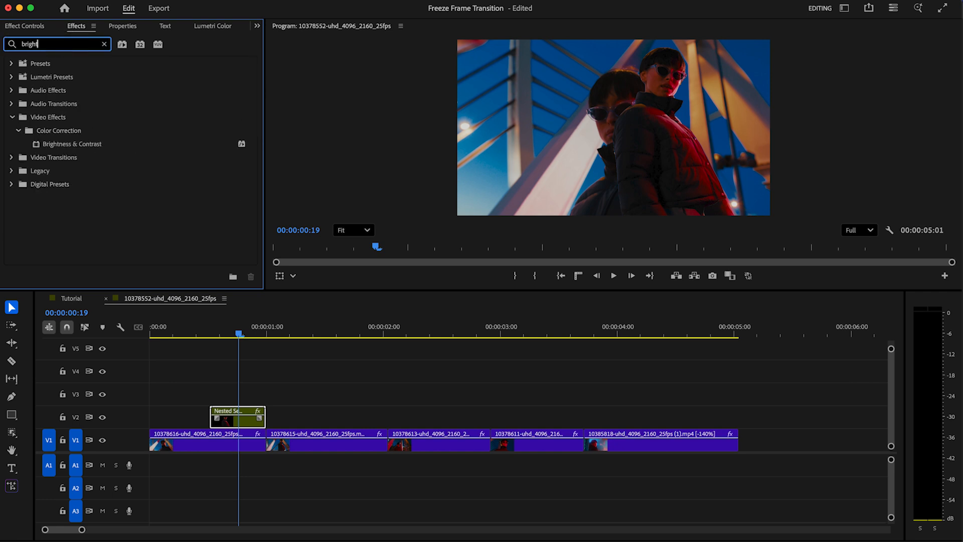
pyautogui.moveTo(88, 149); pyautogui.dragTo(257, 406)
# Keyframe the nested clip's Transform Position at 00:00:00:13 with a vertical value of 1667.
pyautogui.click(257, 26)
pyautogui.click(273, 41)
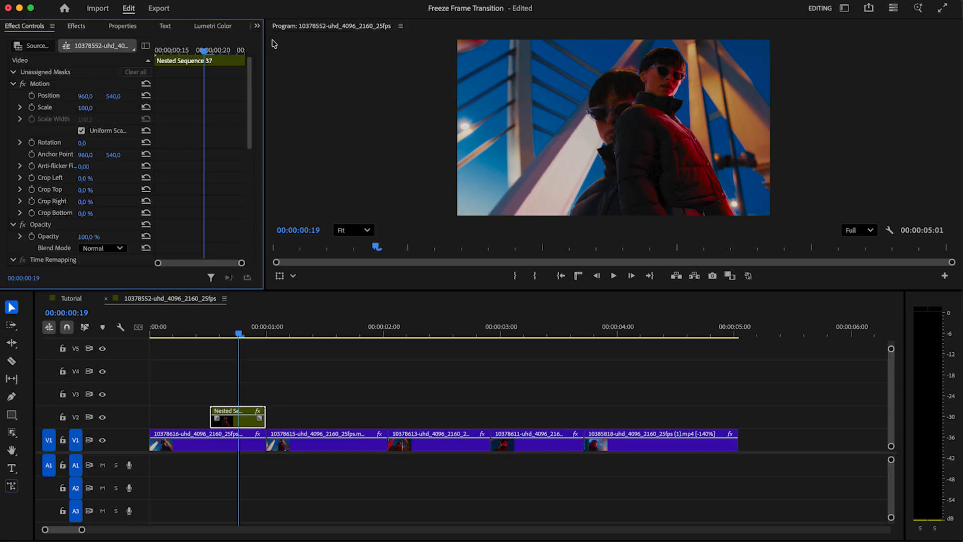
pyautogui.moveTo(247, 133); pyautogui.dragTo(246, 220)
pyautogui.moveTo(208, 52); pyautogui.dragTo(118, 61)
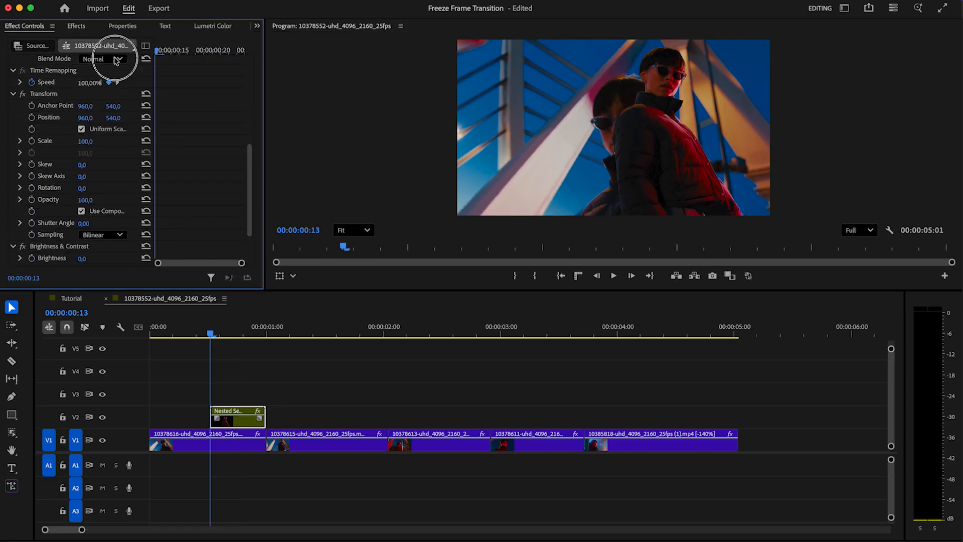
pyautogui.click(32, 118)
pyautogui.moveTo(265, 130); pyautogui.dragTo(340, 134)
pyautogui.moveTo(130, 118); pyautogui.dragTo(129, 118)
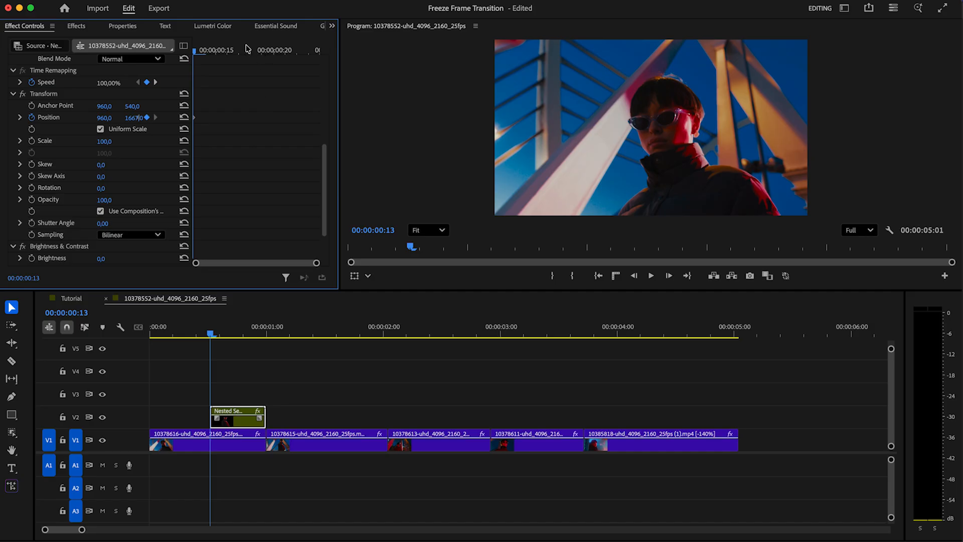
# Add a Transform Position keyframe reset to 960, 540 at the nested clip's end and set the Shutter Angle to 200.
pyautogui.moveTo(247, 48); pyautogui.dragTo(286, 52)
pyautogui.click(185, 117)
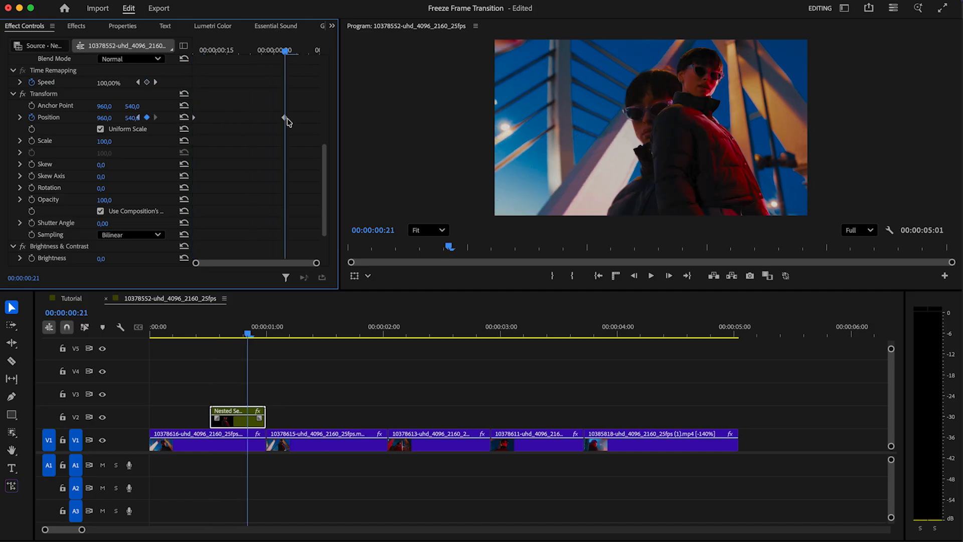
pyautogui.moveTo(285, 119); pyautogui.dragTo(333, 122)
pyautogui.moveTo(256, 50); pyautogui.dragTo(288, 69)
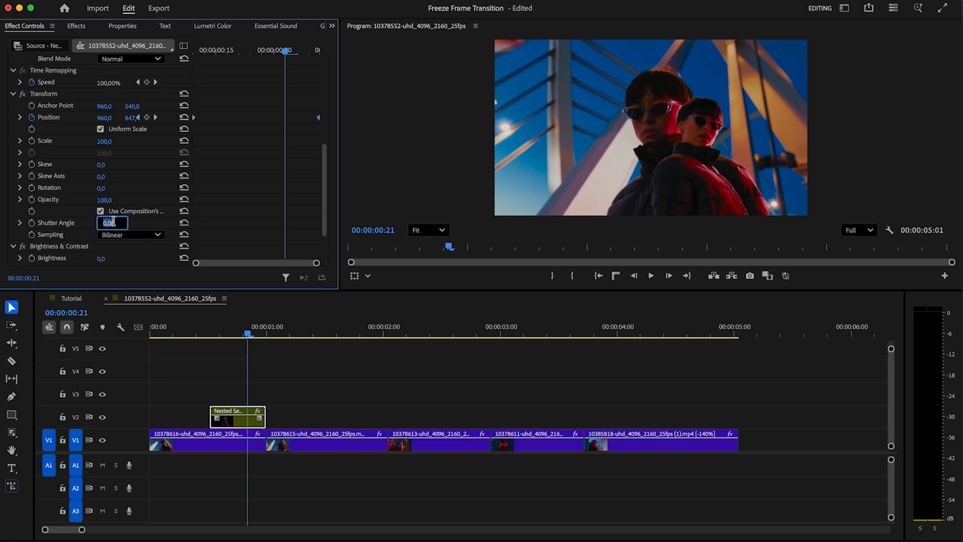
pyautogui.click(372, 170)
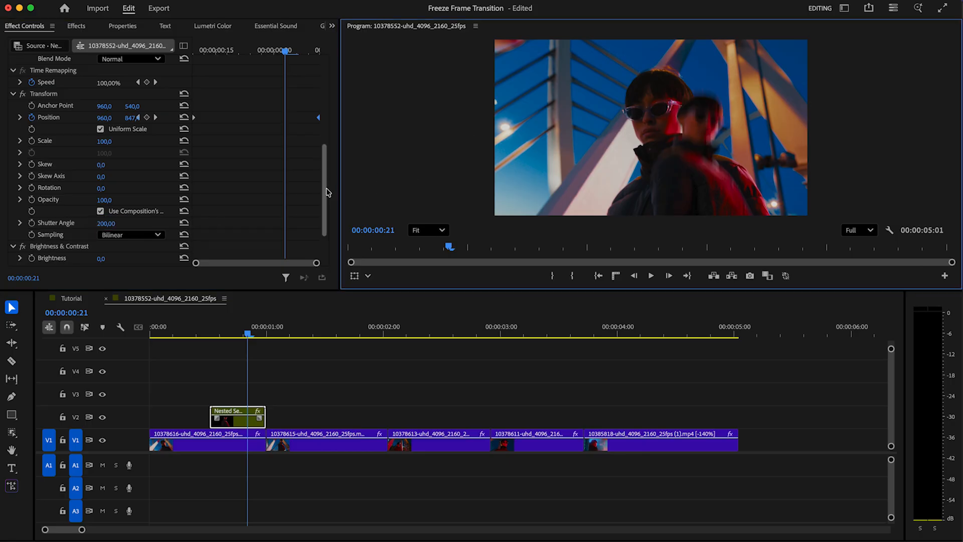
# At 00:00:00:13, keyframe the nested clip's Brightness at 80 and Contrast at 40.
pyautogui.moveTo(325, 190); pyautogui.dragTo(311, 218)
pyautogui.moveTo(230, 49); pyautogui.dragTo(118, 160)
pyautogui.click(31, 212)
pyautogui.click(101, 212)
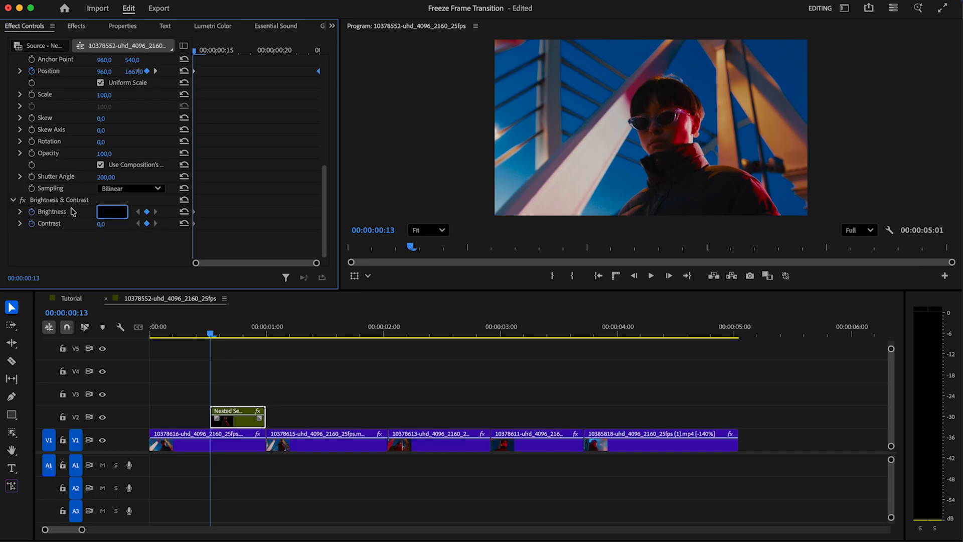
pyautogui.click(102, 224)
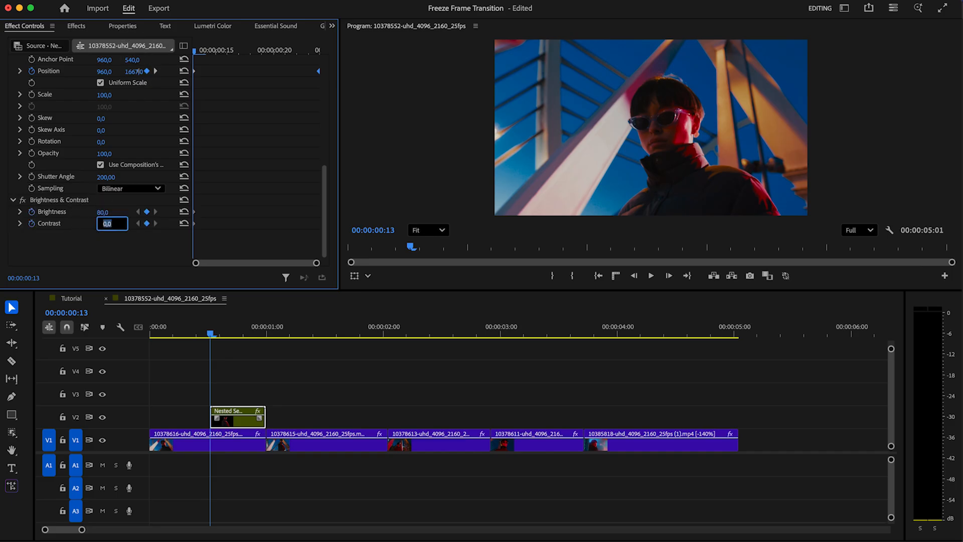
# Add Brightness and Contrast keyframes reset to 0 and move them to the end of the nested clip.
pyautogui.click(235, 50)
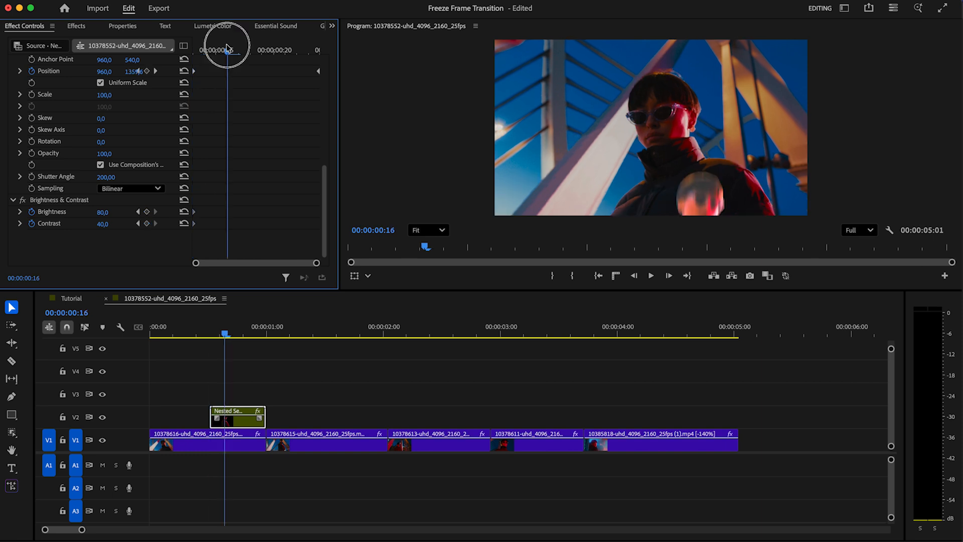
pyautogui.click(297, 52)
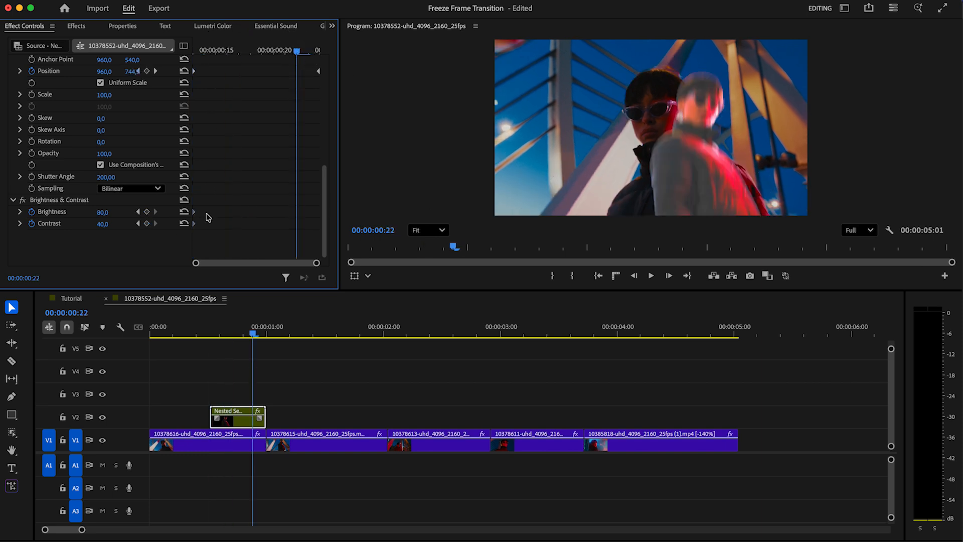
pyautogui.click(186, 217)
pyautogui.moveTo(300, 224); pyautogui.dragTo(314, 218)
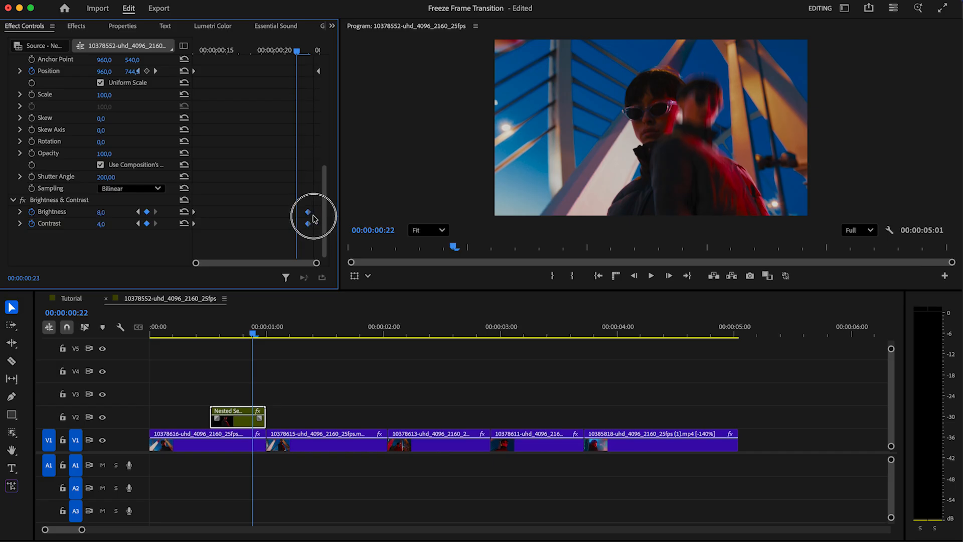
# Play back and scrub through the first freeze-frame transition to review the animation.
pyautogui.click(195, 327)
pyautogui.press('space')
pyautogui.click(154, 329)
pyautogui.press('space')
pyautogui.press('space')
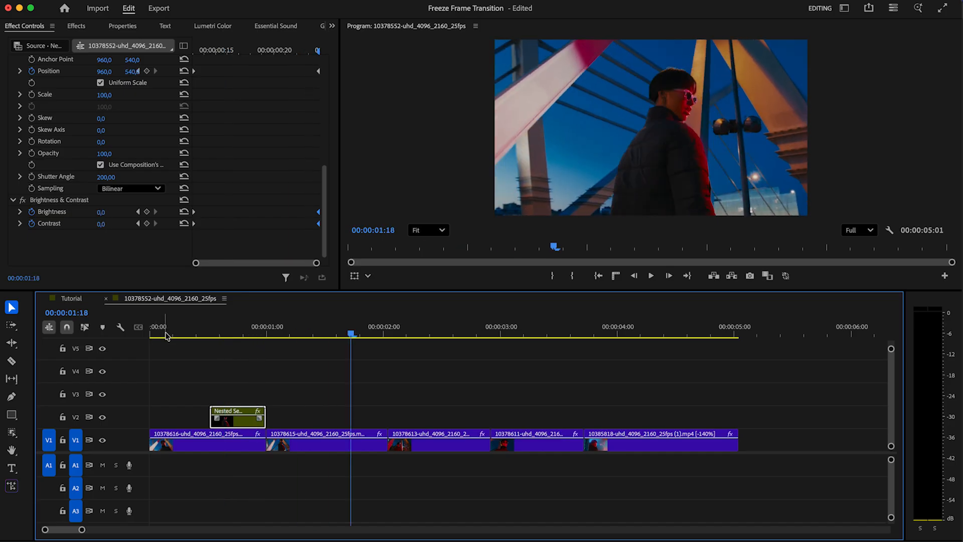
pyautogui.moveTo(165, 336); pyautogui.dragTo(243, 346)
# Export the first frames of the third and fourth clips, at 00:00:02:01 and 00:00:02:23, as JPEG stills imported into the project.
pyautogui.moveTo(384, 331); pyautogui.dragTo(392, 331)
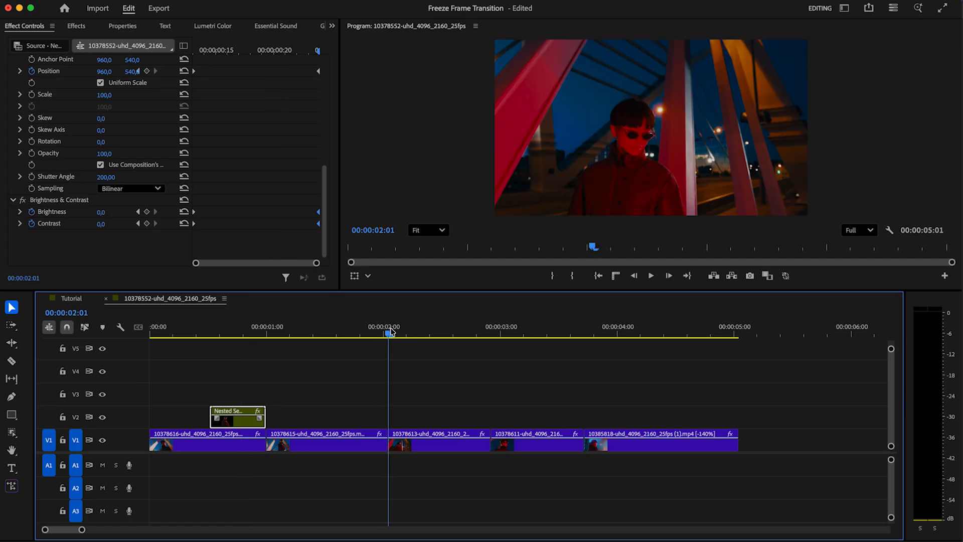
pyautogui.click(421, 446)
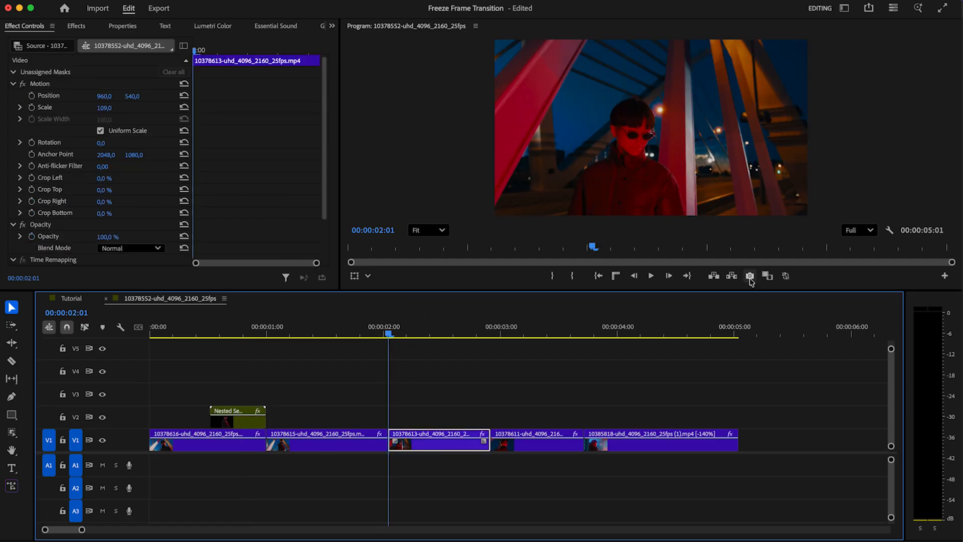
pyautogui.click(750, 276)
pyautogui.click(566, 334)
pyautogui.moveTo(496, 332); pyautogui.dragTo(493, 335)
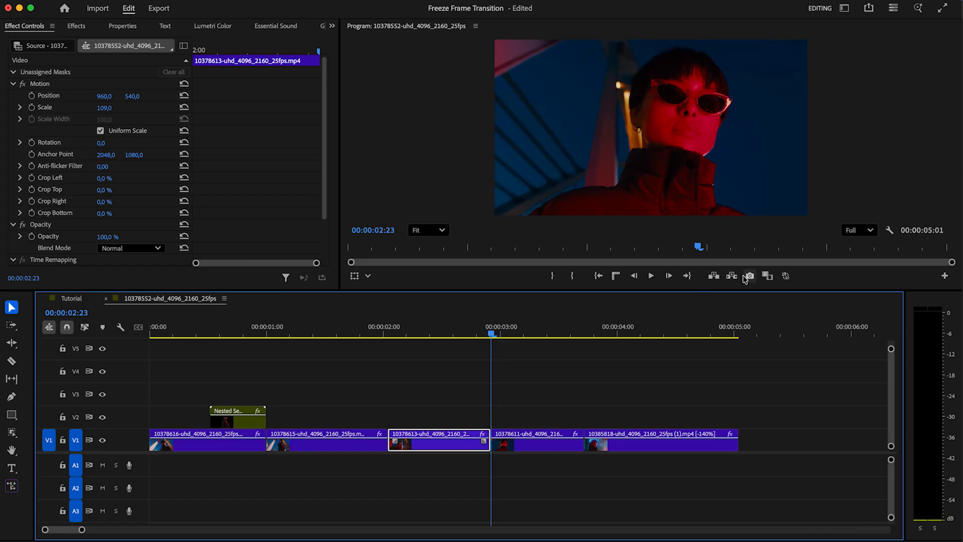
pyautogui.click(749, 277)
pyautogui.click(565, 333)
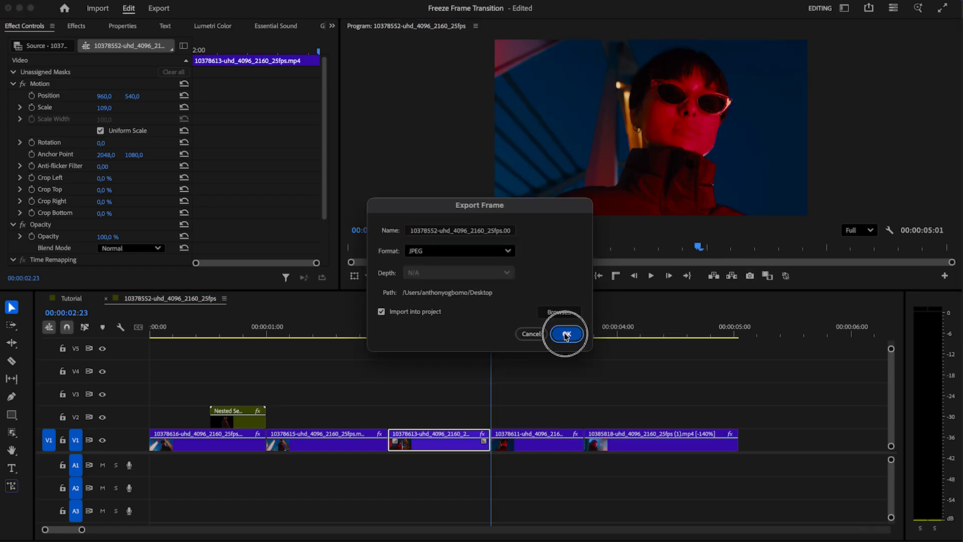
# Place the exported 00:00:02:01 still on V2 above the start of the third clip.
pyautogui.click(335, 29)
pyautogui.click(356, 164)
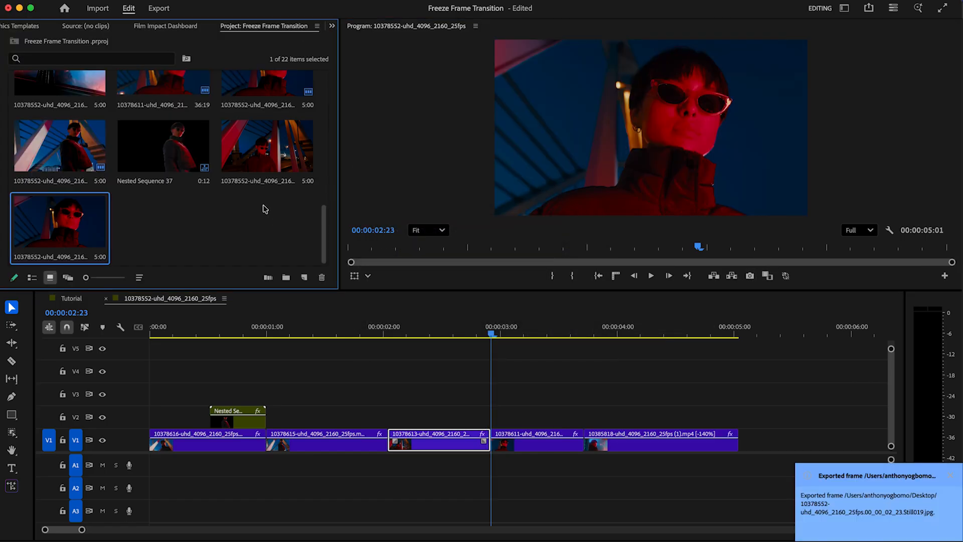
pyautogui.moveTo(279, 157); pyautogui.dragTo(397, 417)
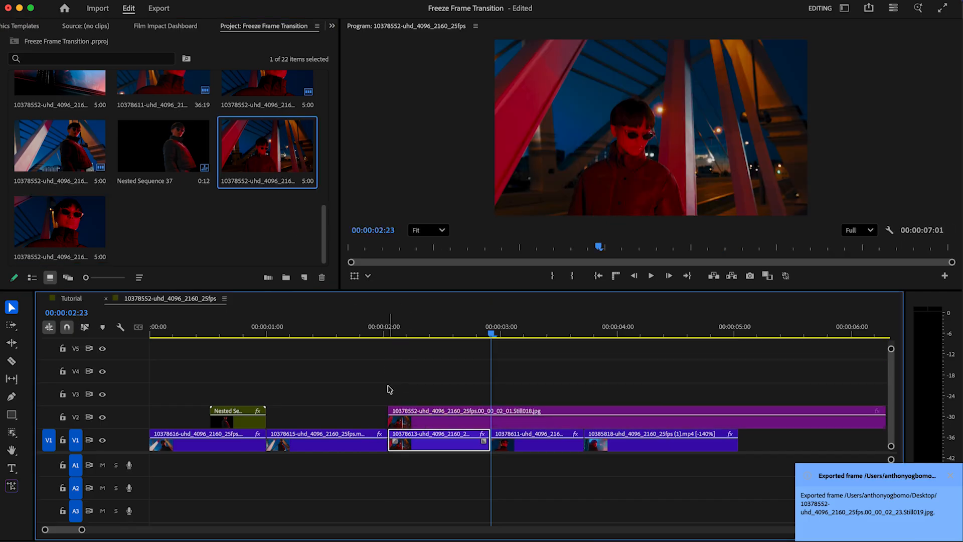
# Step back from the third clip's start to 00:00:01:14 and move the V2 still to begin there.
pyautogui.click(391, 333)
pyautogui.press('Left')
pyautogui.press('Left')
pyautogui.press('Left')
pyautogui.press('Left')
pyautogui.press('Left')
pyautogui.press('Left')
pyautogui.press('Left')
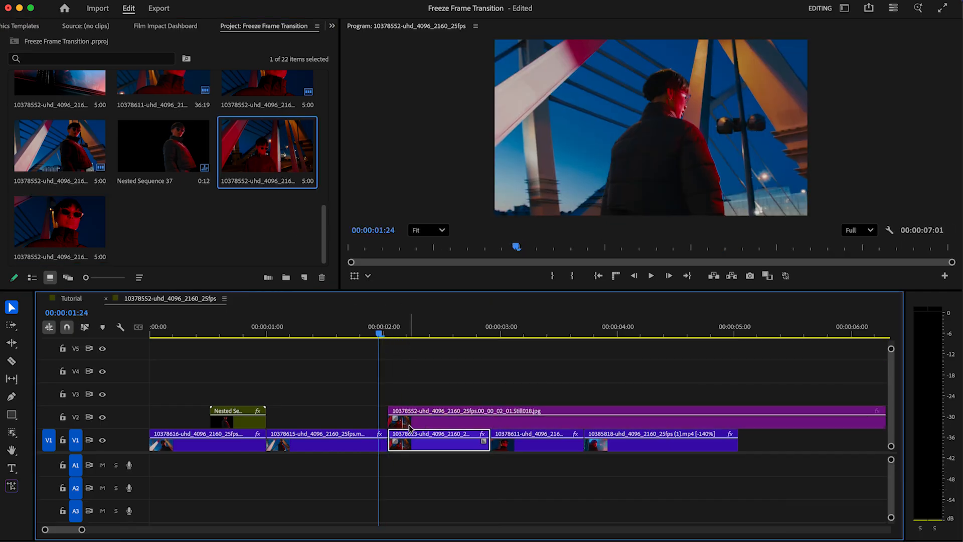
pyautogui.press('Left')
pyautogui.press('Left')
pyautogui.press('Left')
pyautogui.press('Left')
pyautogui.press('Left')
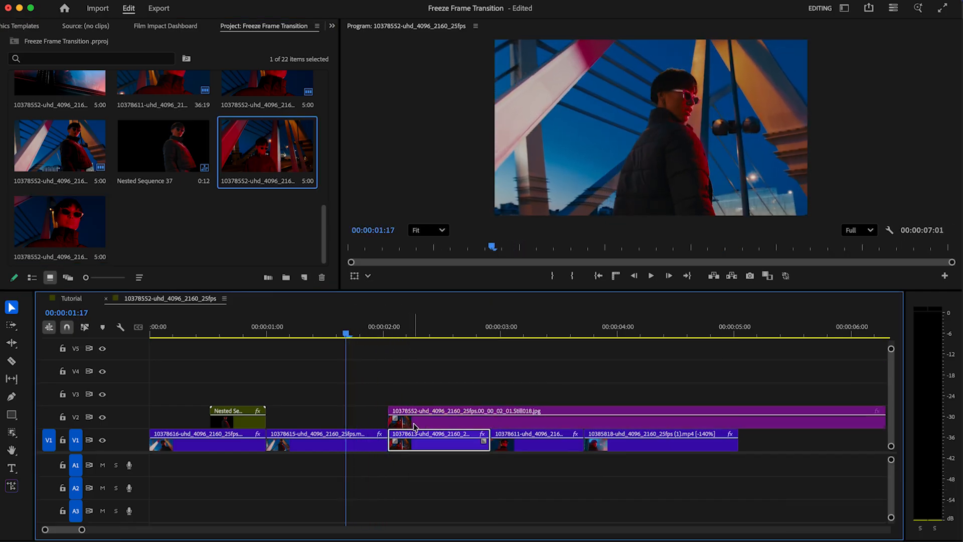
pyautogui.moveTo(419, 426); pyautogui.dragTo(368, 426)
# Cut the 00:00:02:01 still on V2 at the start of the third clip and delete the part after the cut.
pyautogui.press('c')
pyautogui.click(394, 422)
pyautogui.press('v')
pyautogui.click(414, 424)
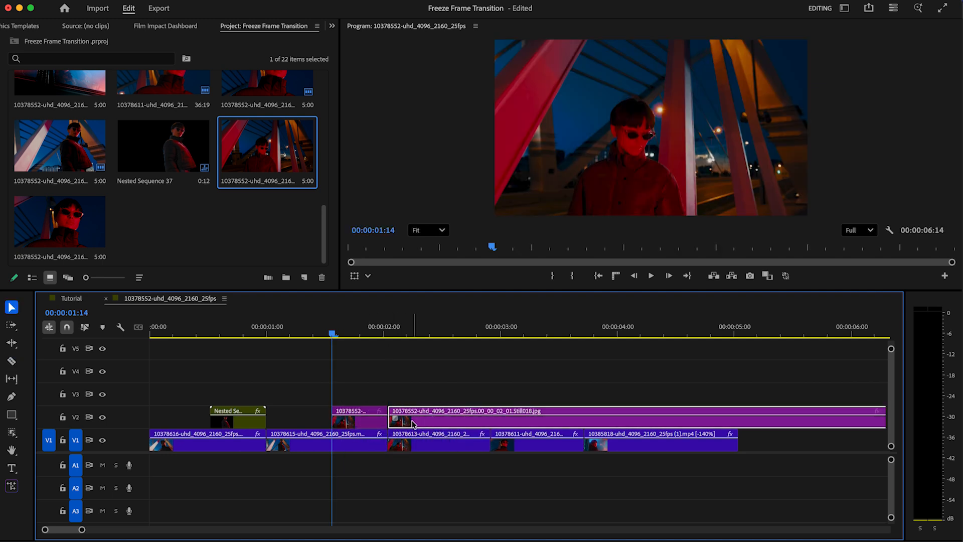
pyautogui.press('Delete')
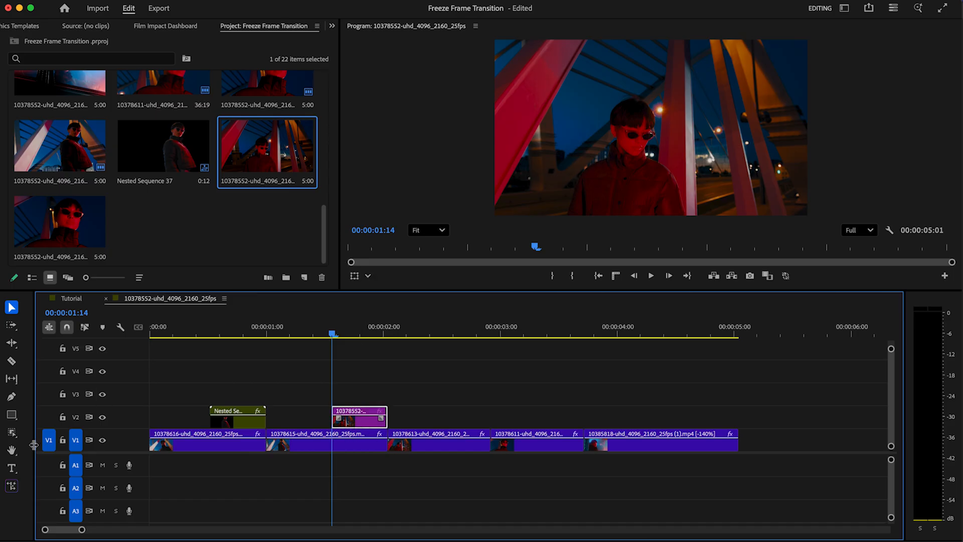
# Place the exported 00:00:02:23 still on V2 so that it begins at 00:00:02:11, ahead of the fourth clip.
pyautogui.moveTo(80, 245); pyautogui.dragTo(497, 416)
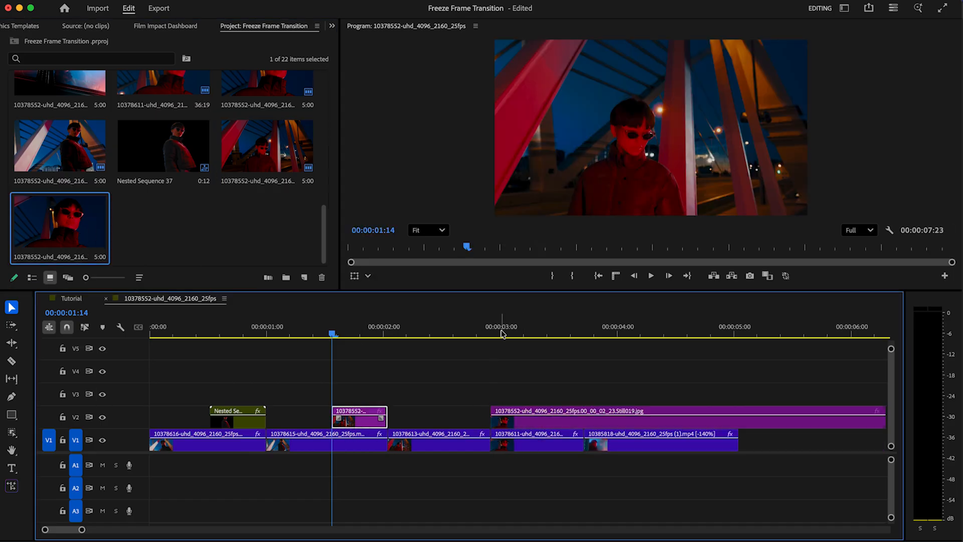
pyautogui.click(495, 328)
pyautogui.moveTo(495, 328); pyautogui.dragTo(491, 329)
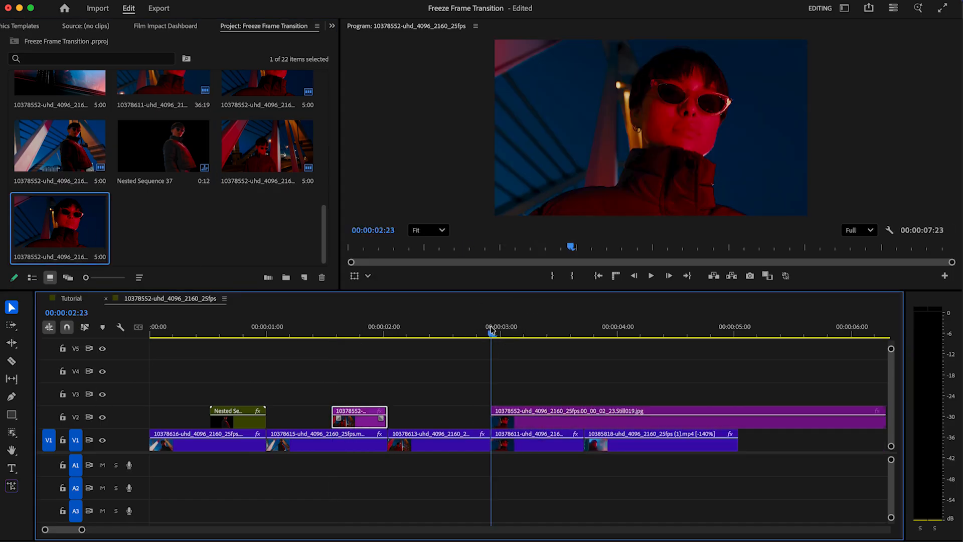
pyautogui.press('Left')
pyautogui.press('Left')
pyautogui.press('Left')
pyautogui.press('Left')
pyautogui.press('Left')
pyautogui.press('Left')
pyautogui.press('Left')
pyautogui.press('Left')
pyautogui.press('Left')
pyautogui.press('Left')
pyautogui.press('Left')
pyautogui.moveTo(522, 427); pyautogui.dragTo(471, 422)
# Cut the 00:00:02:23 still on V2 at the start of the fourth clip and delete the part after the cut.
pyautogui.press('c')
pyautogui.click(494, 418)
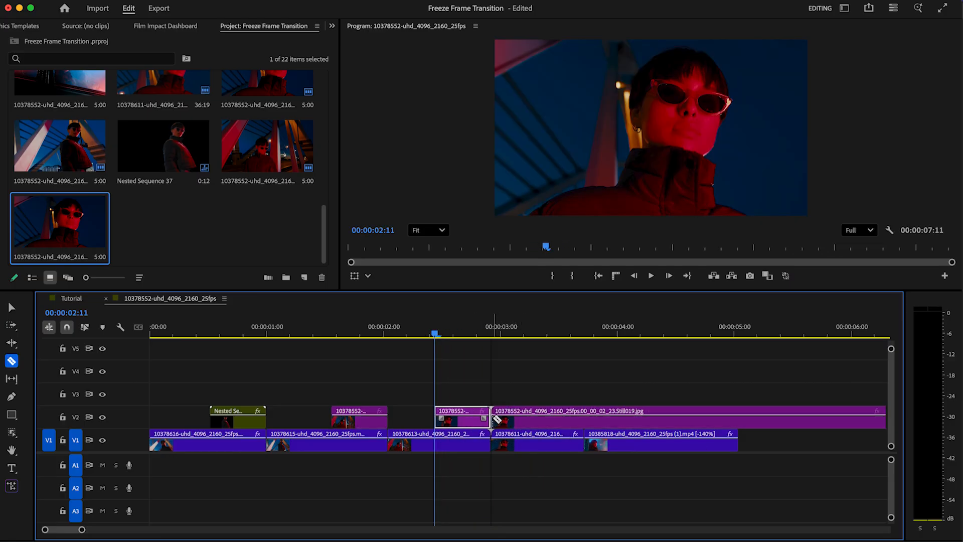
pyautogui.press('v')
pyautogui.click(524, 418)
pyautogui.press('Delete')
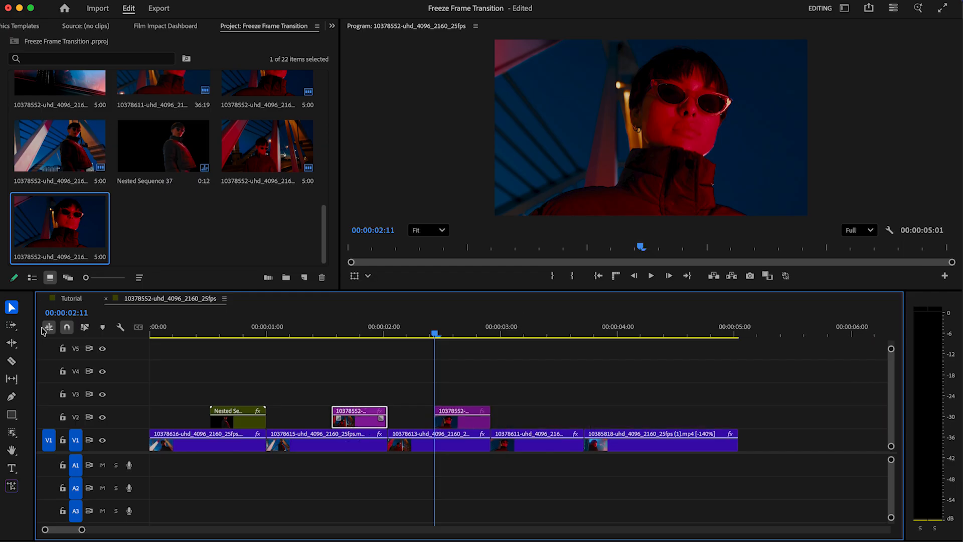
# Create an object mask of the person on the V2 still before the third clip, track it both ways and assign it to Opacity.
pyautogui.click(342, 332)
pyautogui.click(11, 433)
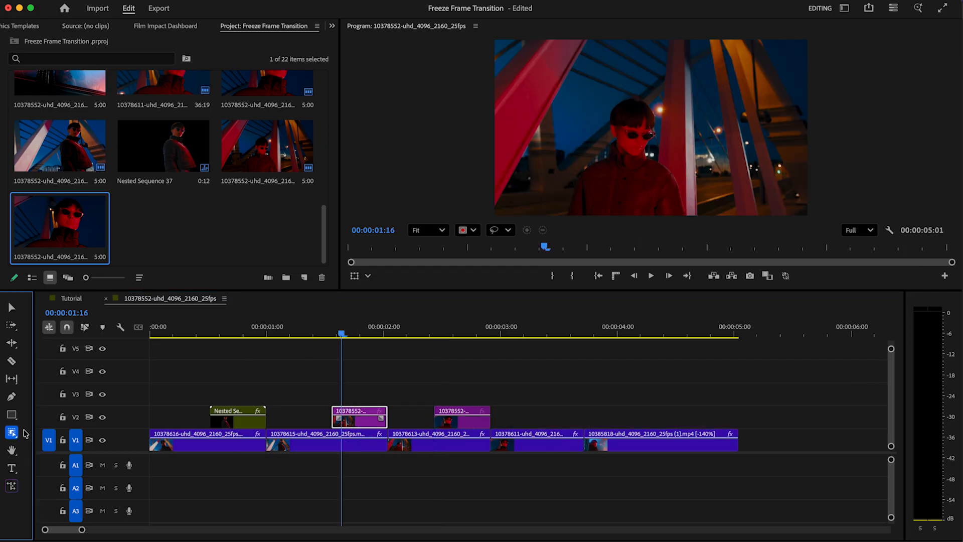
pyautogui.click(620, 194)
pyautogui.click(332, 26)
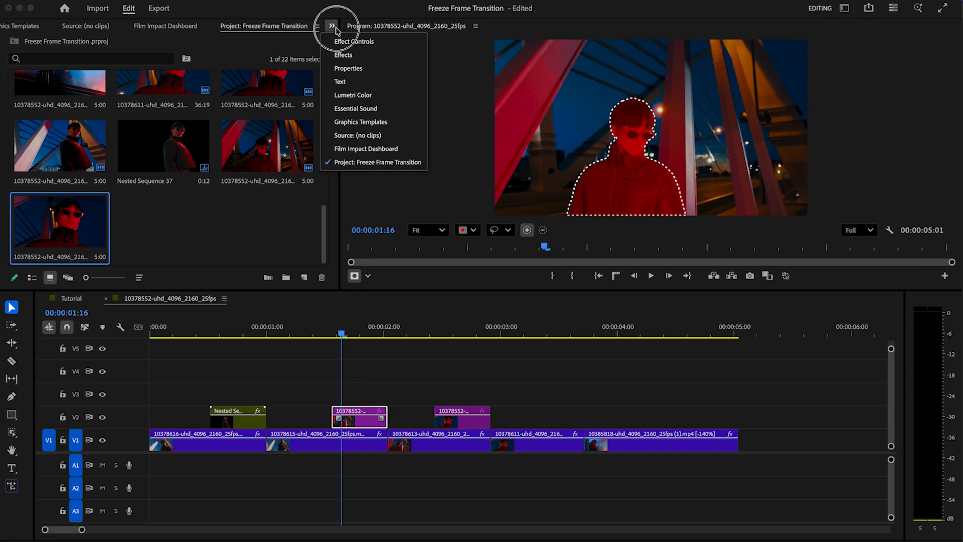
pyautogui.click(357, 42)
pyautogui.click(130, 95)
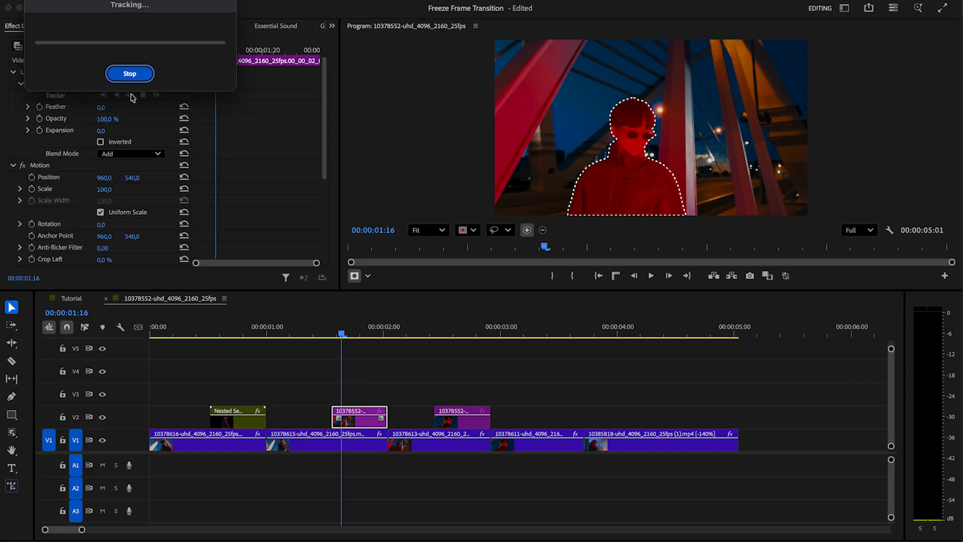
pyautogui.moveTo(74, 86); pyautogui.dragTo(46, 177)
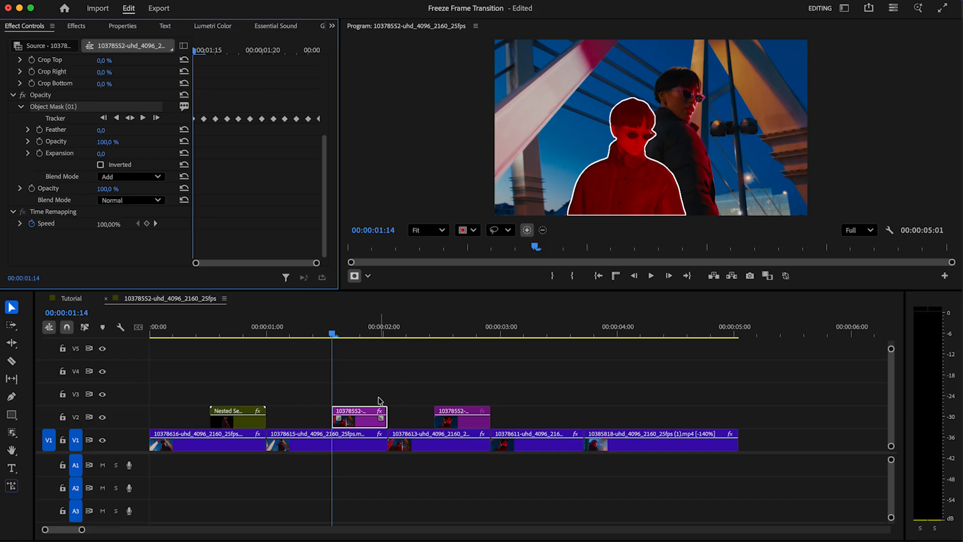
# Nest the masked still before the third clip with the default name.
pyautogui.click(368, 421)
pyautogui.hotkey('shift', 'n')
pyautogui.press('Return')
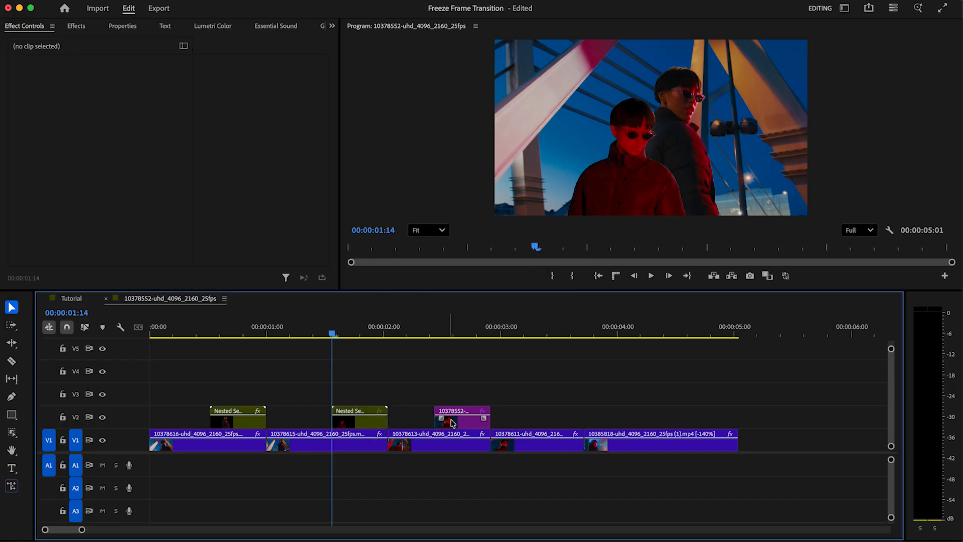
# Apply a tracked object mask of the person to the Opacity of the still before the fourth clip, and nest that still under the default name.
pyautogui.click(457, 419)
pyautogui.click(473, 329)
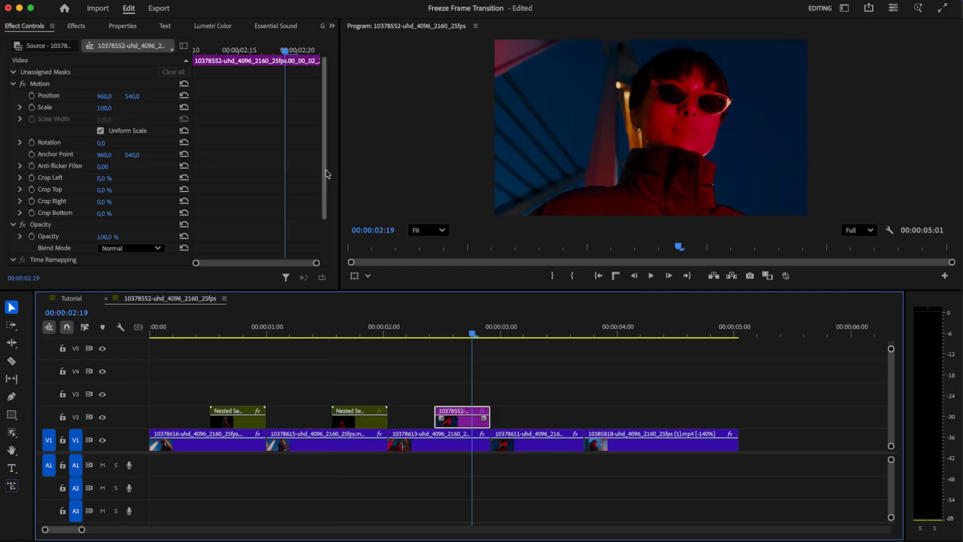
pyautogui.click(11, 435)
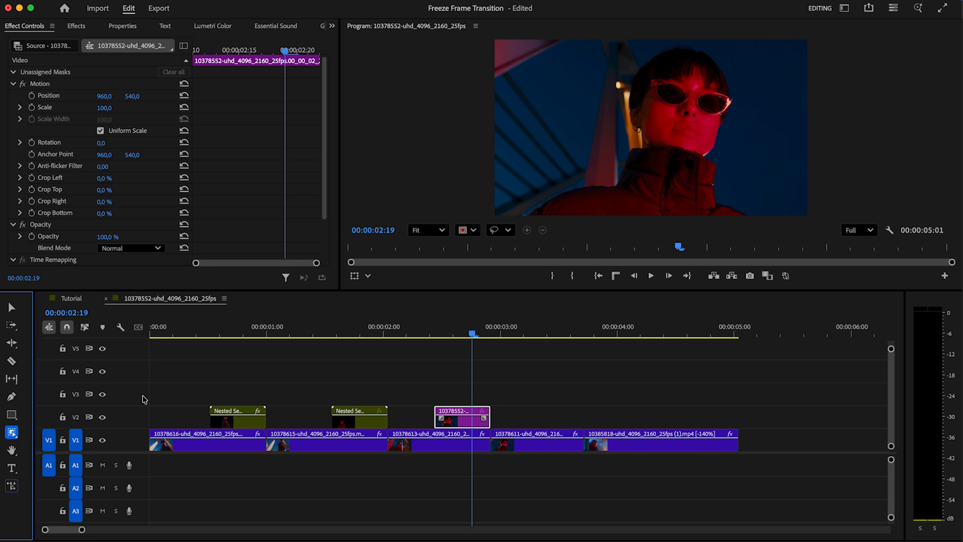
pyautogui.click(683, 145)
pyautogui.click(130, 94)
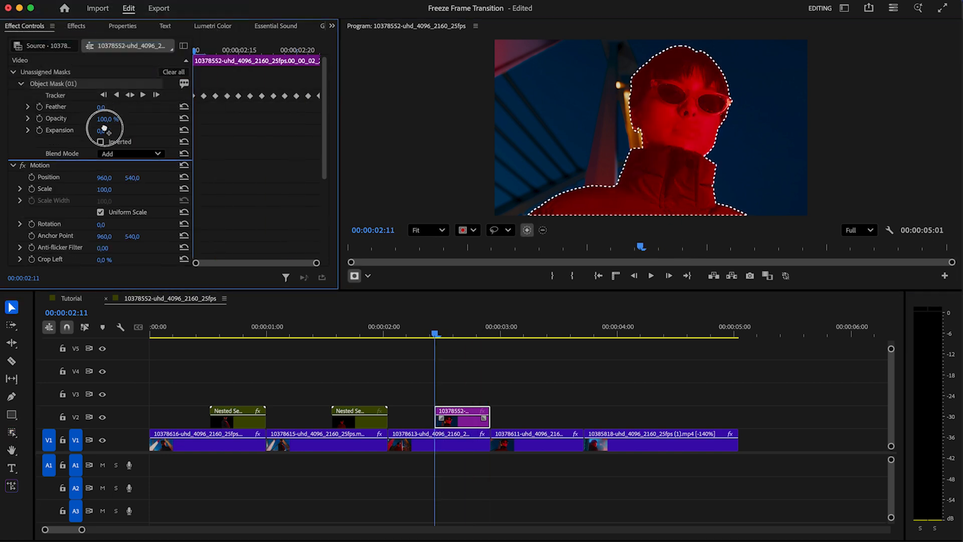
pyautogui.scroll(-5, 105, 145)
pyautogui.click(51, 190)
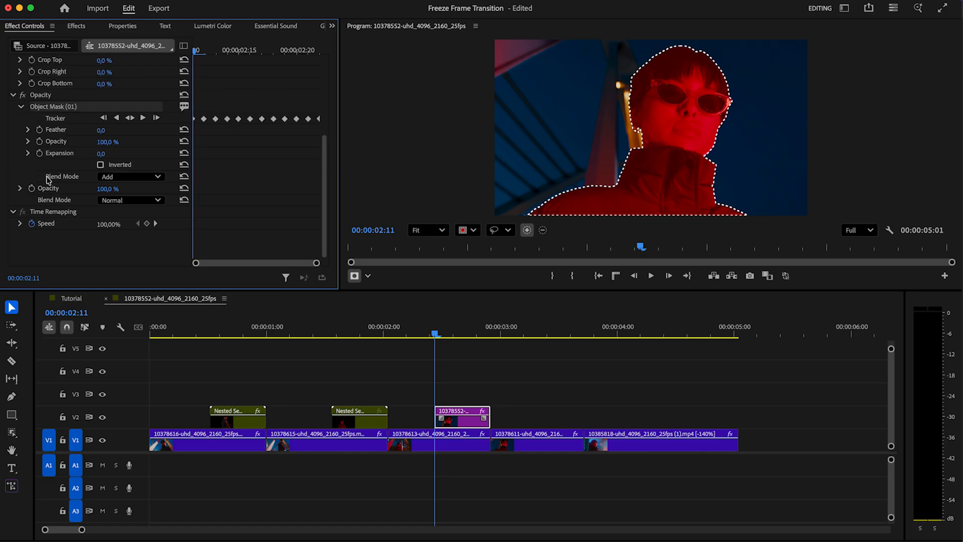
pyautogui.hotkey('alt', 'n')
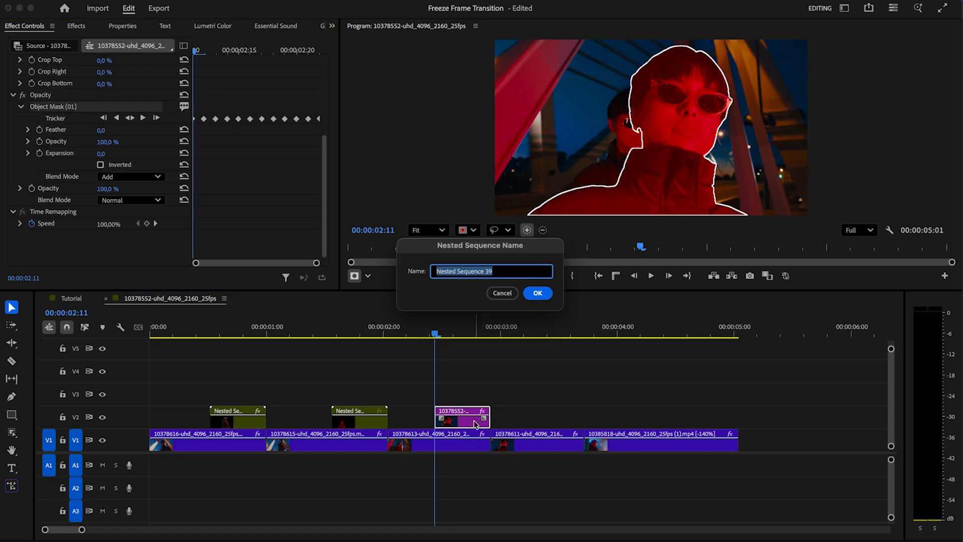
pyautogui.press('Return')
# Copy Transform and Brightness & Contrast from the first nested clip onto the other two nested clips, and play back the transitions.
pyautogui.click(247, 409)
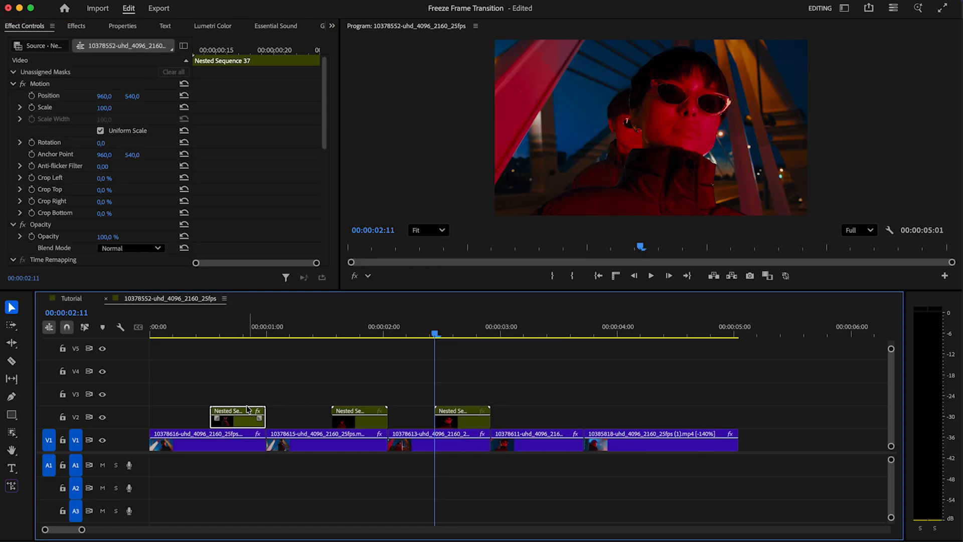
pyautogui.moveTo(324, 142); pyautogui.dragTo(312, 250)
pyautogui.click(14, 200)
pyautogui.scroll(2, 12, 115)
pyautogui.click(14, 128)
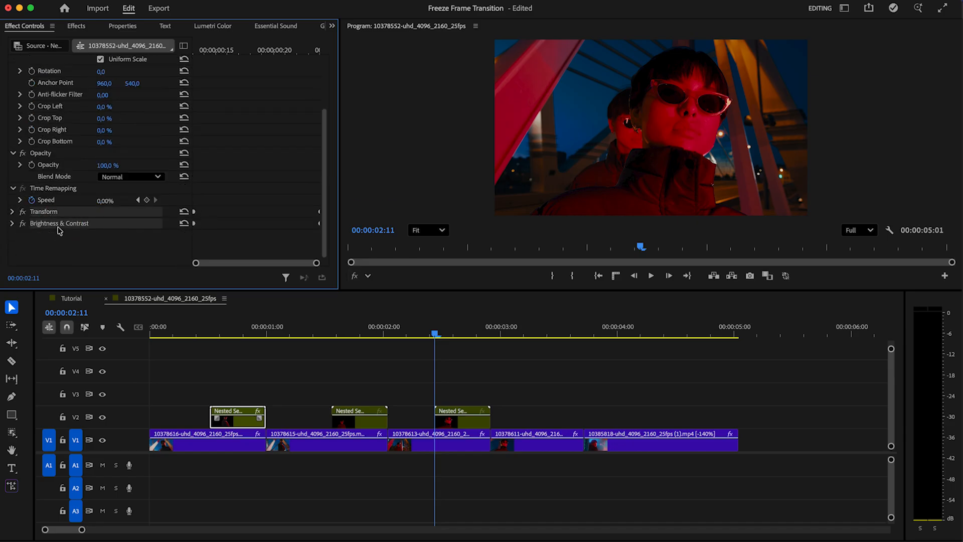
pyautogui.moveTo(360, 370); pyautogui.dragTo(464, 420)
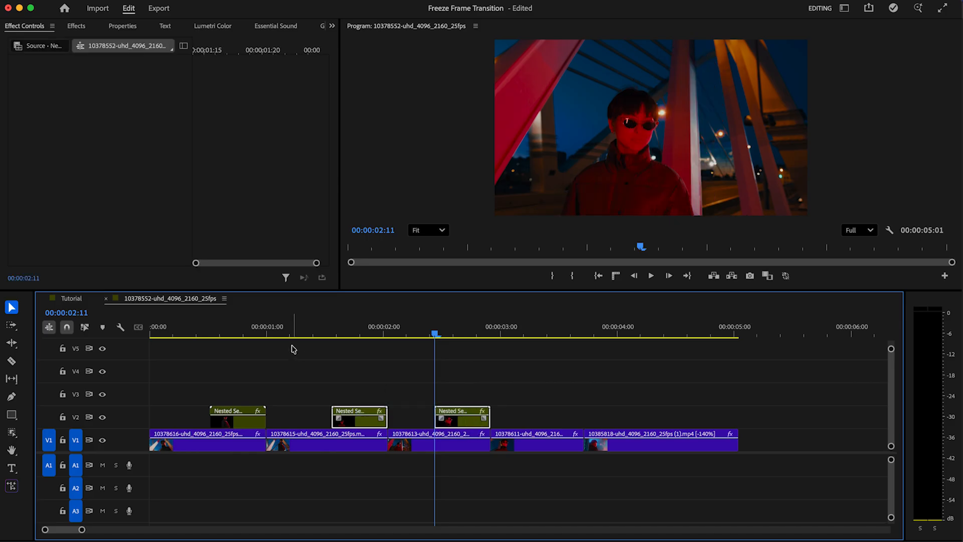
pyautogui.click(201, 333)
pyautogui.press('space')
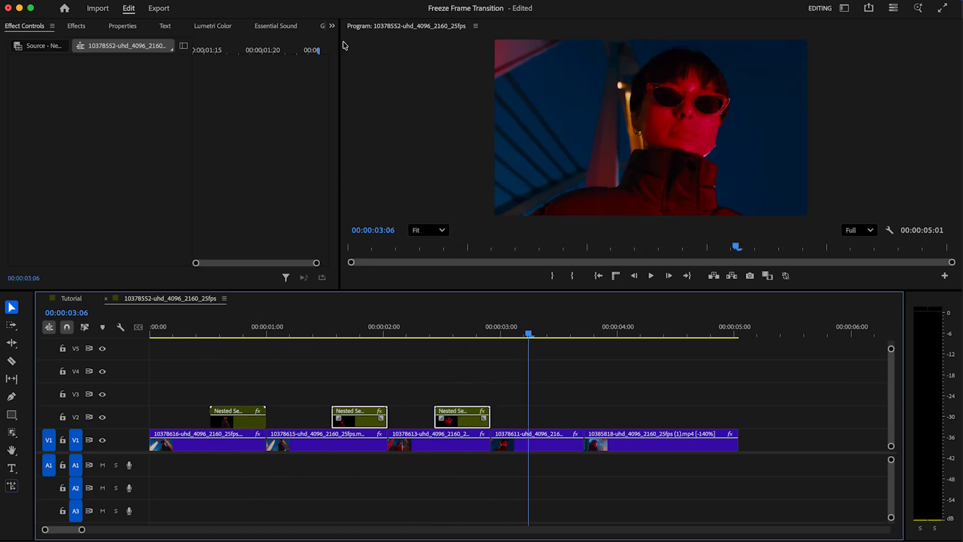
# Create a new adjustment layer in the project at 1920 × 1080, 25 fps with square pixels.
pyautogui.click(333, 26)
pyautogui.click(363, 162)
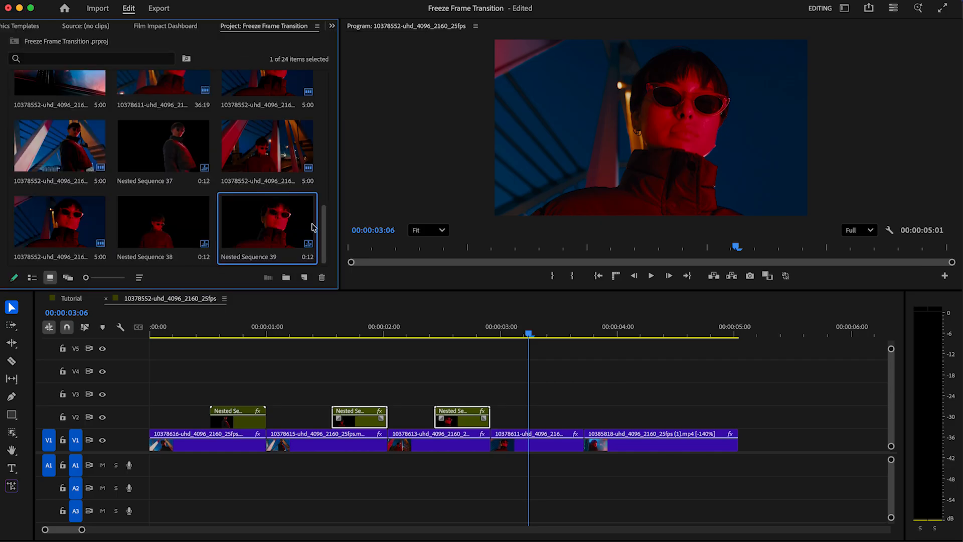
pyautogui.click(305, 277)
pyautogui.click(349, 335)
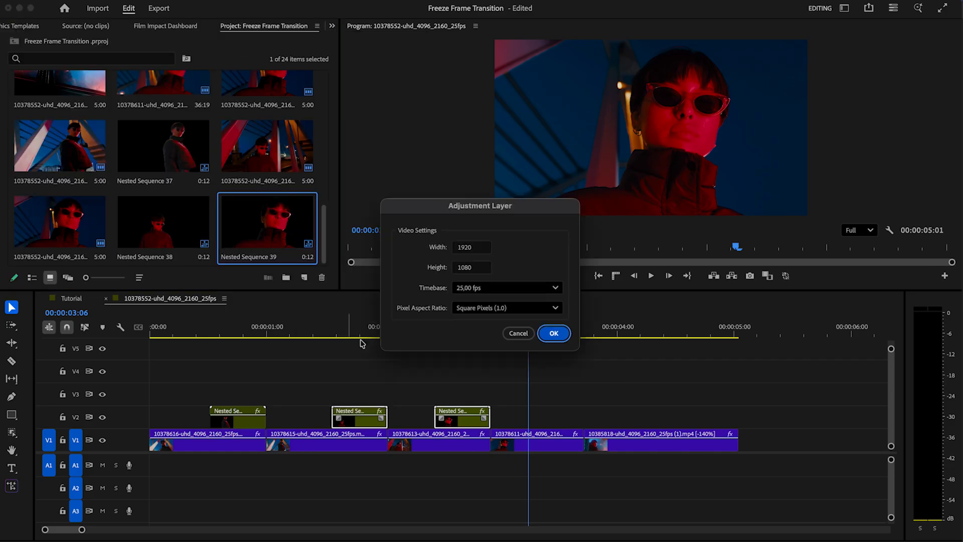
pyautogui.click(553, 333)
# Place the adjustment layer on V3 at the second clip's start, cut it at 00:00:01:03 and move the remainder past the fourth clip's start.
pyautogui.moveTo(81, 242); pyautogui.dragTo(272, 398)
pyautogui.press('Right')
pyautogui.press('Right')
pyautogui.press('Right')
pyautogui.press('c')
pyautogui.click(280, 393)
pyautogui.press('v')
pyautogui.moveTo(285, 393); pyautogui.dragTo(544, 394)
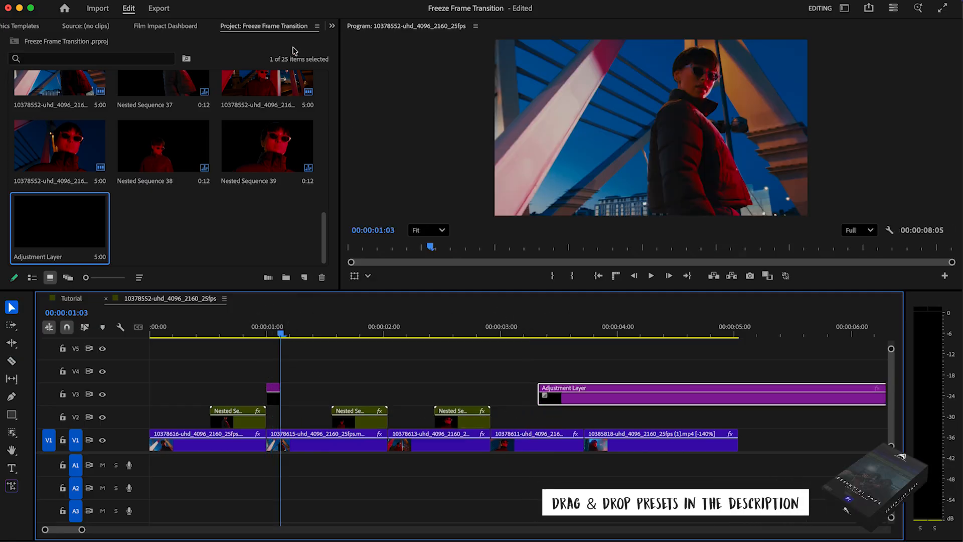
# Apply the preset AM - Flashy Position (Adjustment Layer 3 Frames) to the short adjustment layer at the second clip's start.
pyautogui.click(332, 26)
pyautogui.click(347, 58)
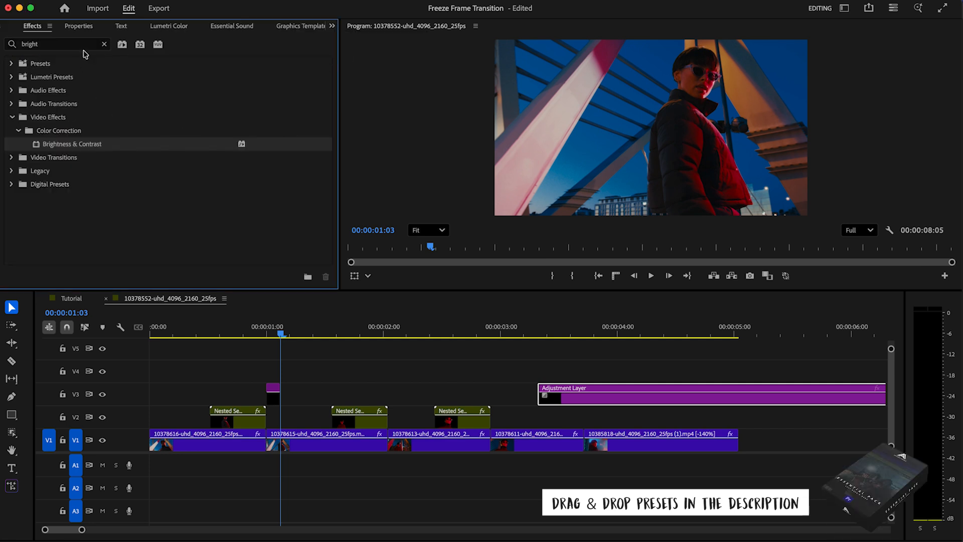
pyautogui.click(104, 44)
pyautogui.click(11, 63)
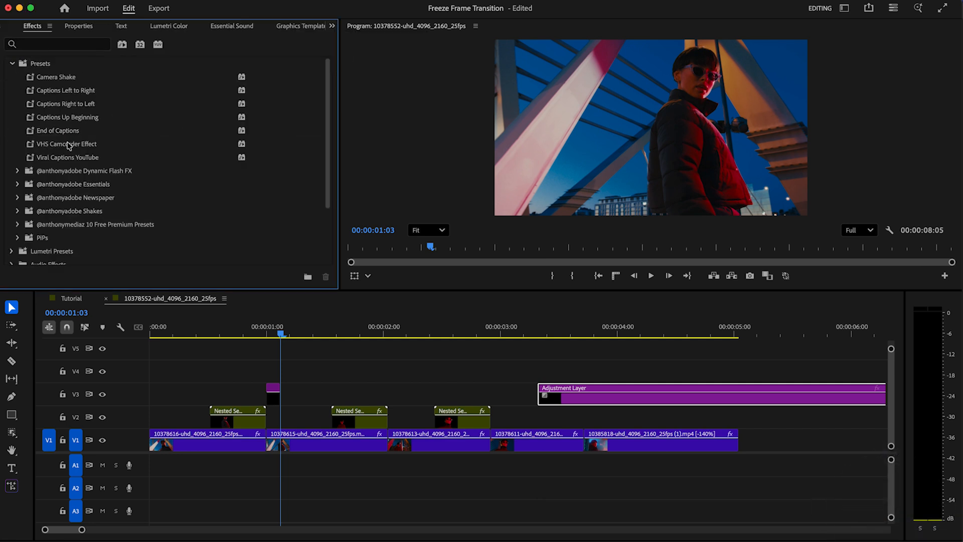
pyautogui.click(17, 185)
pyautogui.scroll(-3, 95, 191)
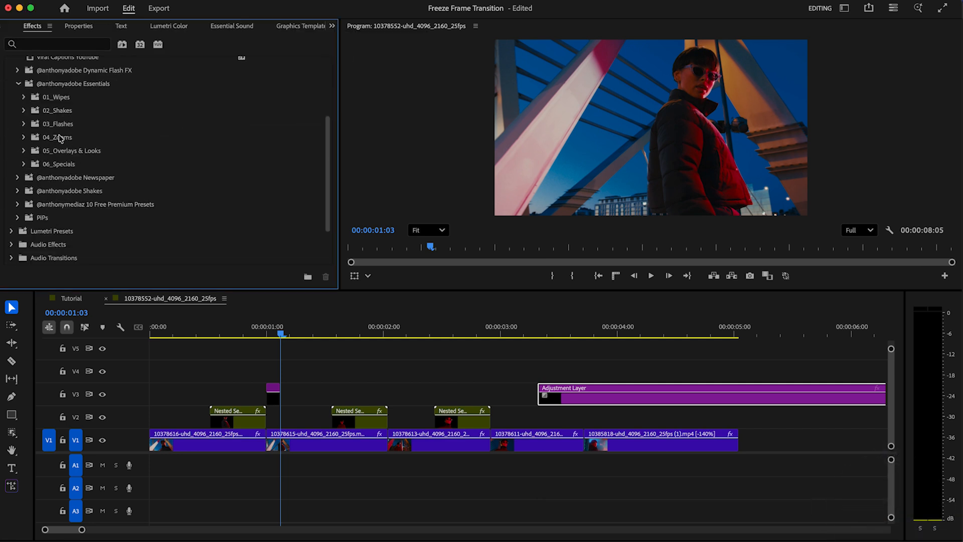
pyautogui.click(23, 123)
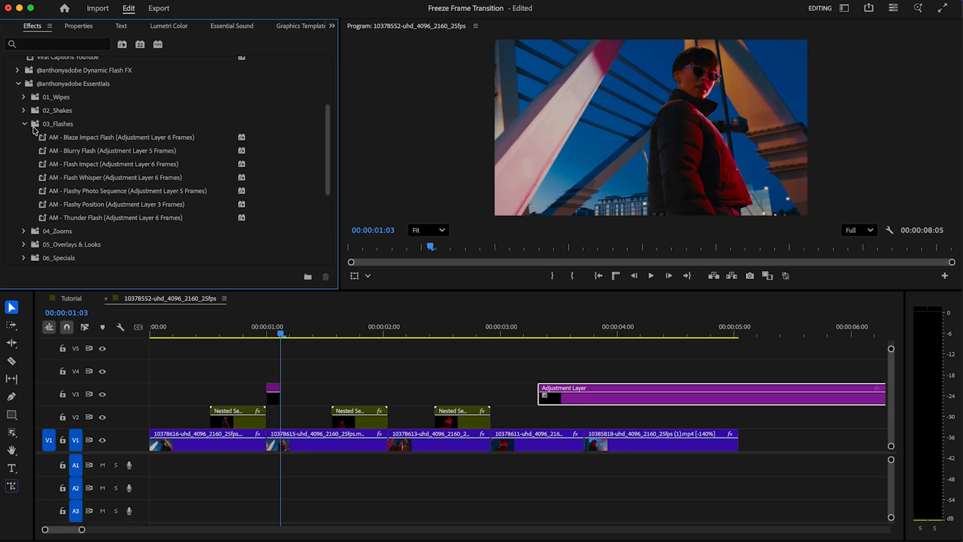
pyautogui.click(154, 210)
pyautogui.click(273, 398)
# Duplicate the short flash adjustment layer to the starts of the third and fourth clips on V3, and play the sequence.
pyautogui.moveTo(273, 400); pyautogui.dragTo(497, 398)
pyautogui.click(157, 331)
pyautogui.press('space')
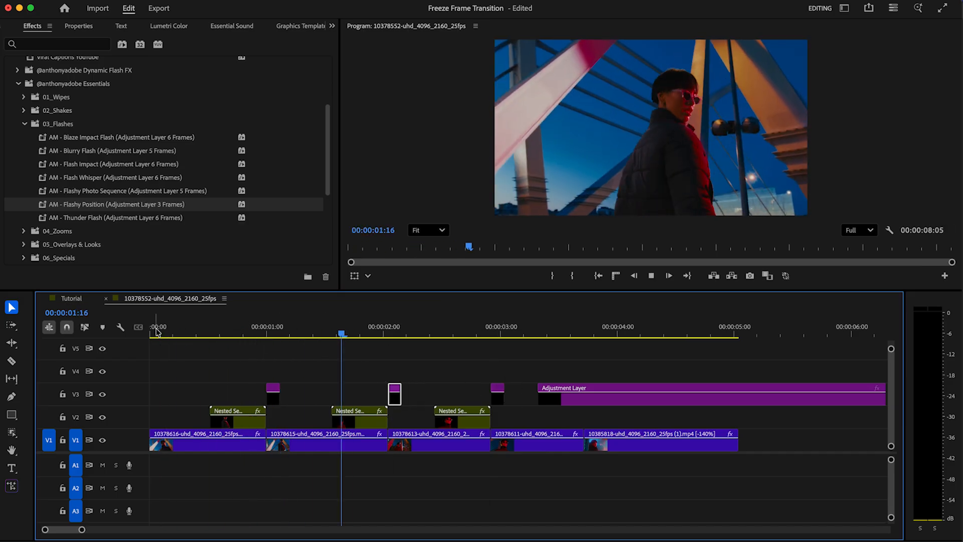
# Trim the long adjustment layer to run from the fifth clip's start to 00:00:04:02, and move it to V2 across the cut into that clip.
pyautogui.click(576, 332)
pyautogui.press('Right')
pyautogui.press('Right')
pyautogui.press('Right')
pyautogui.press('Right')
pyautogui.press('Right')
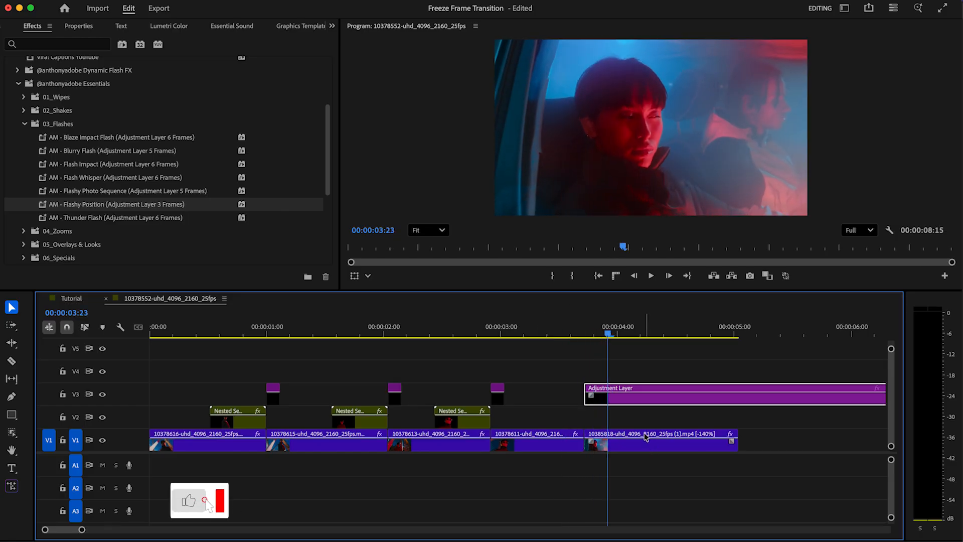
pyautogui.press('Right')
pyautogui.press('Right')
pyautogui.press('Right')
pyautogui.press('Right')
pyautogui.press('super+k')
pyautogui.click(639, 400)
pyautogui.press('Delete')
pyautogui.moveTo(613, 399); pyautogui.dragTo(601, 419)
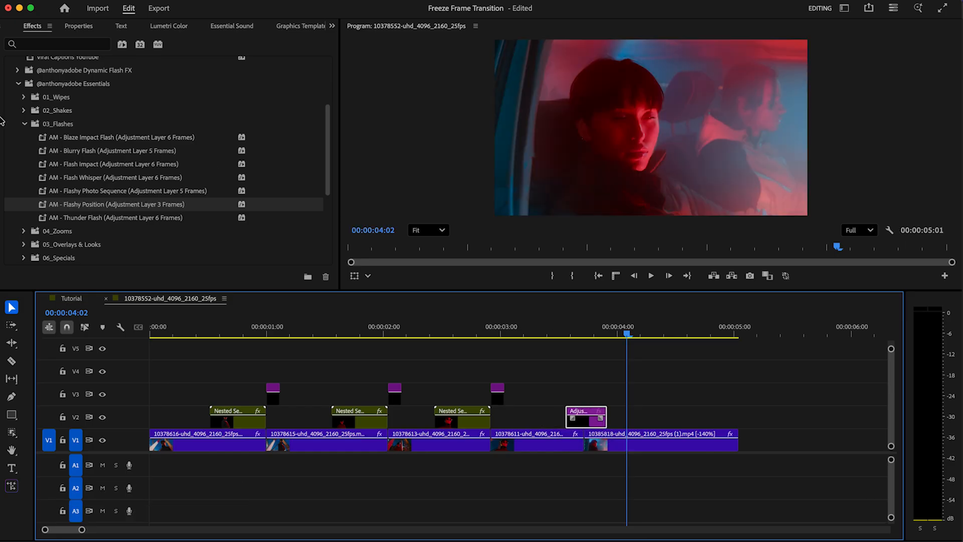
# Apply the preset AM - Hard Flashy Shake (Adjustment Layer 6 Frames) to the adjustment layer over the fifth clip's cut.
pyautogui.click(26, 124)
pyautogui.click(23, 111)
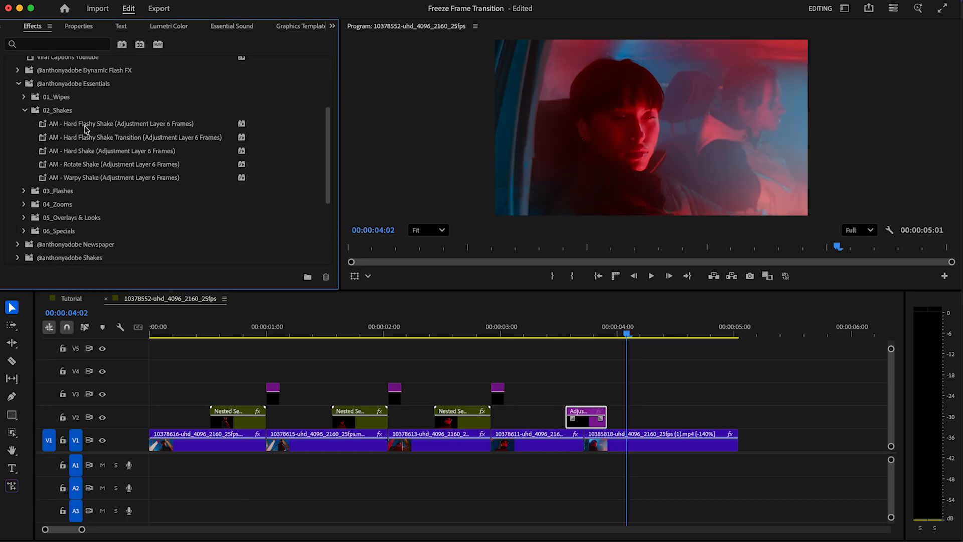
pyautogui.moveTo(85, 129); pyautogui.dragTo(545, 339)
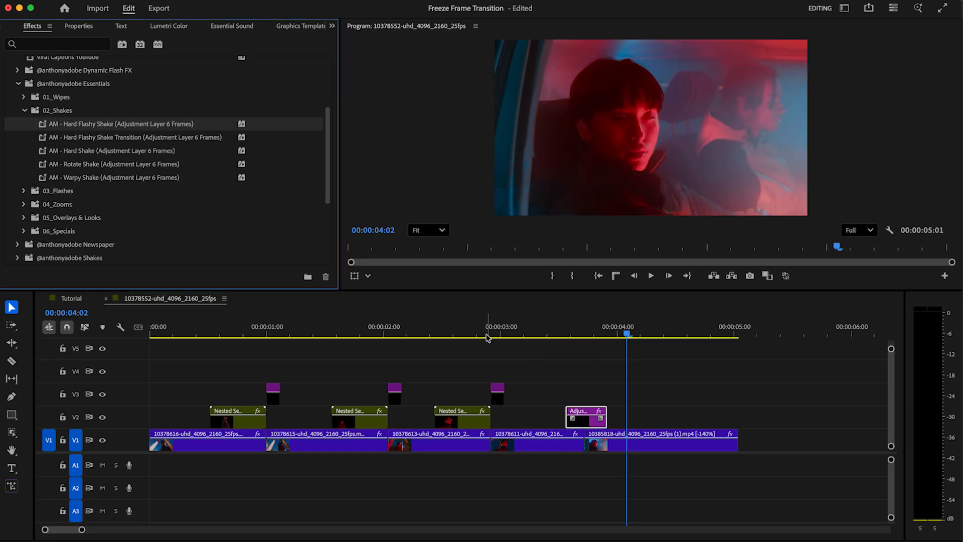